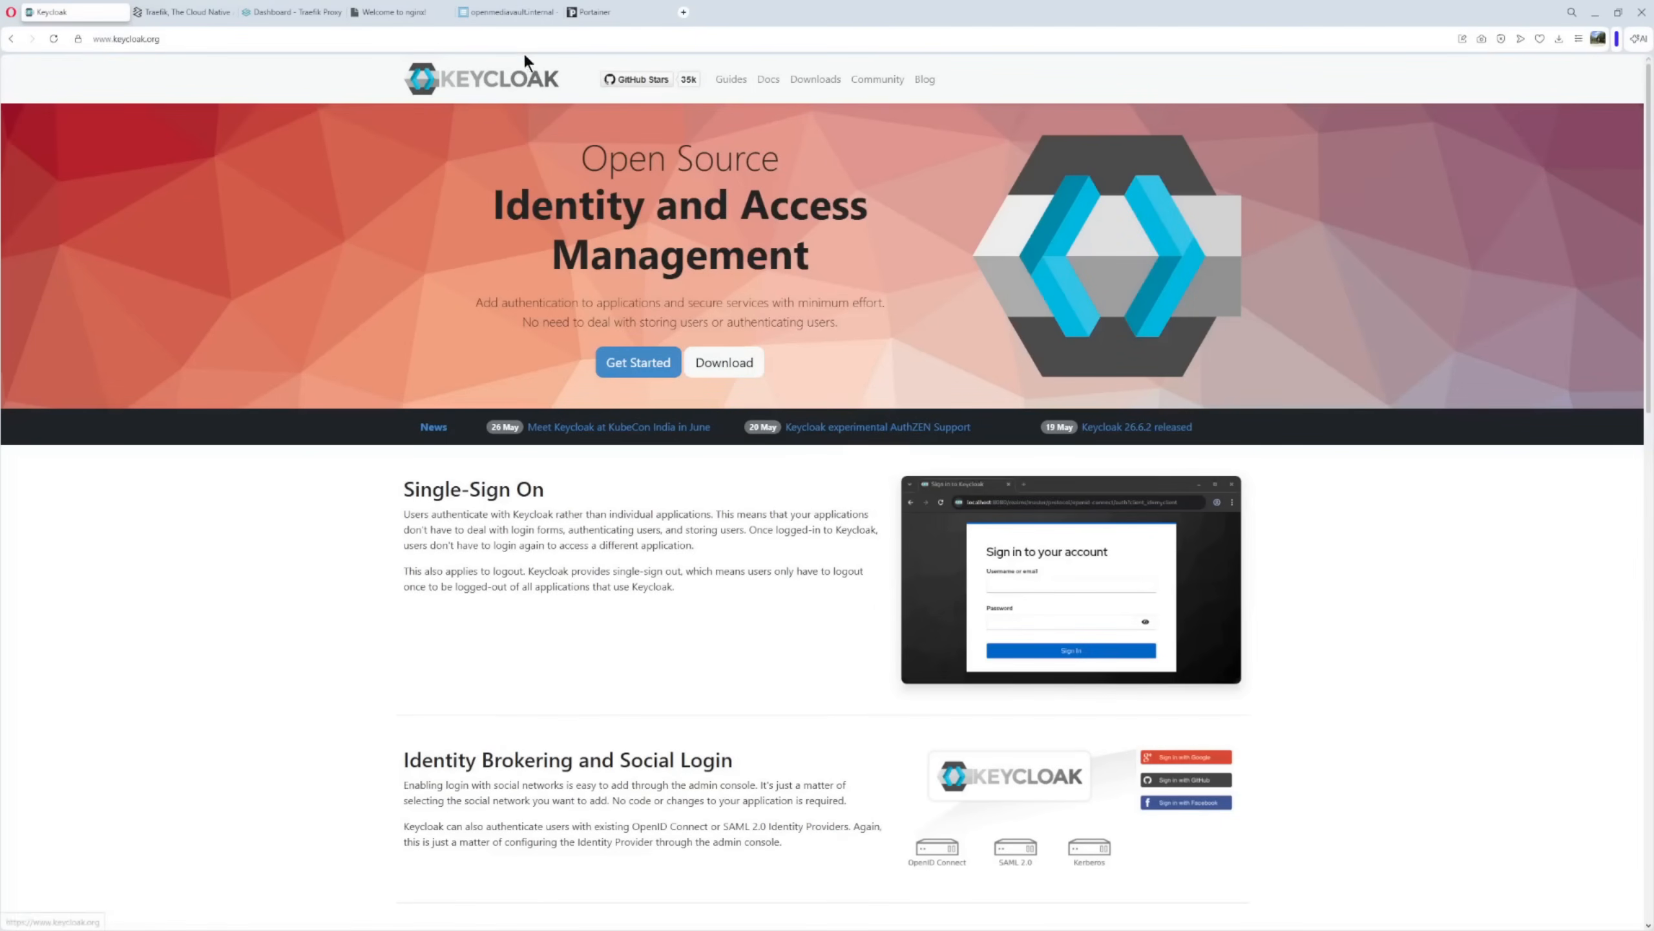
Switch from the Keycloak site to the 'Traefik, The Cloud Native' browser tab.
click(175, 13)
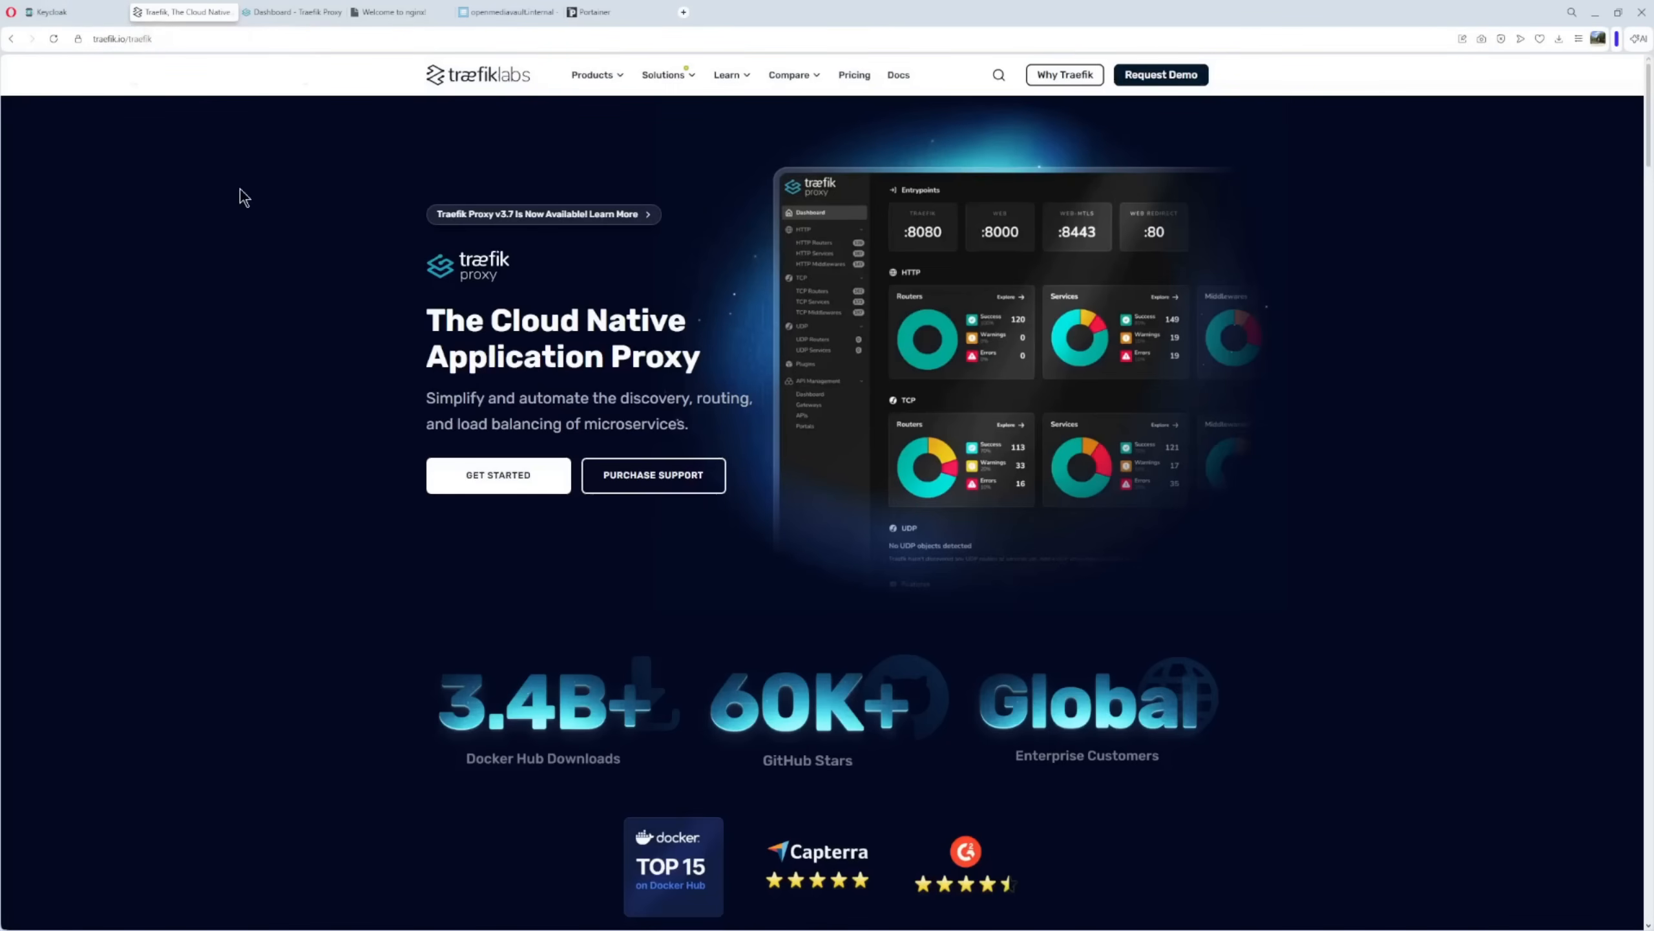
View the 'Dashboard - Traefik Proxy' tab, then the 'Welcome to nginx!' tab.
click(271, 10)
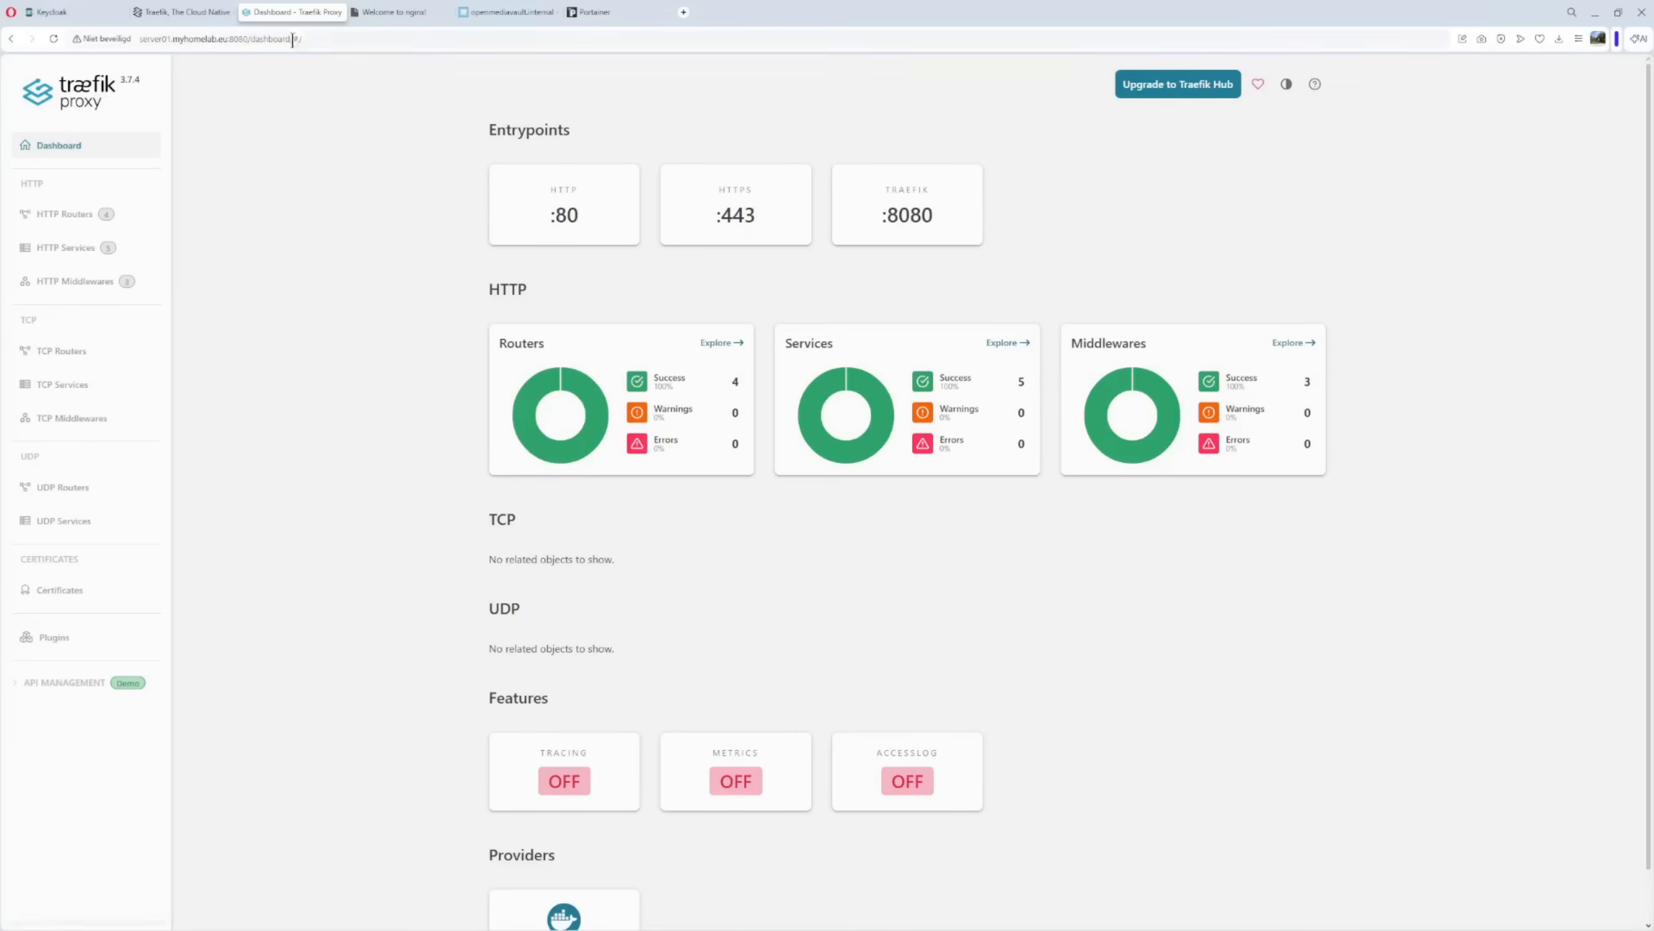
click(391, 13)
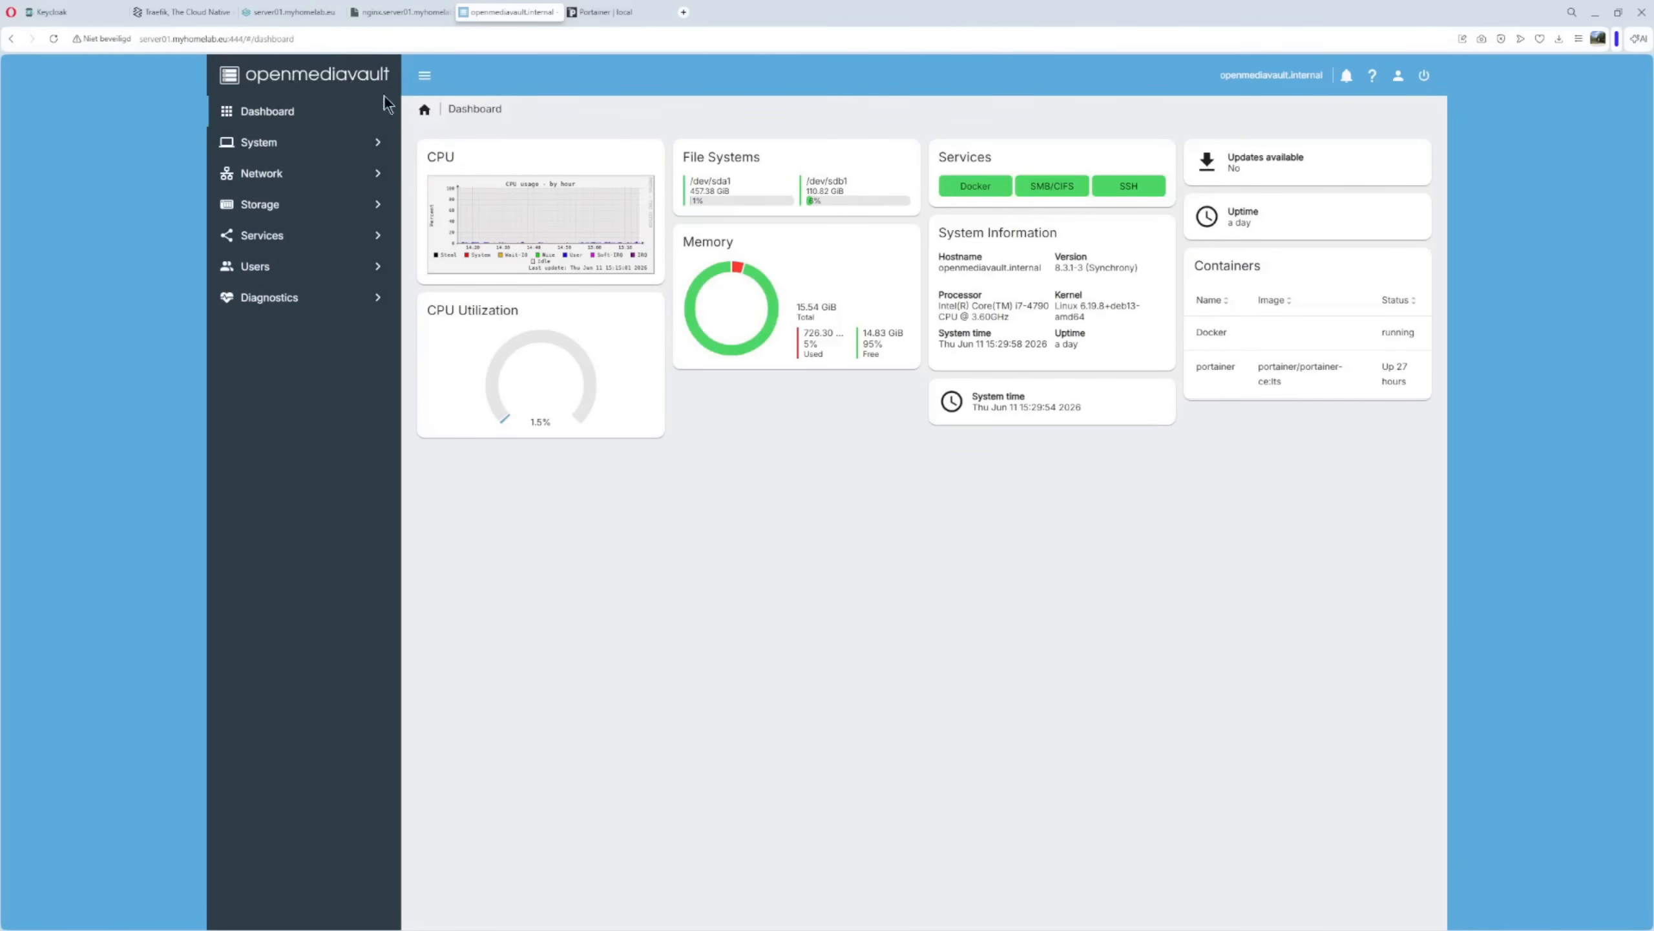
Go to Services > Compose > Files and open the Add (+) menu.
click(1325, 329)
click(261, 235)
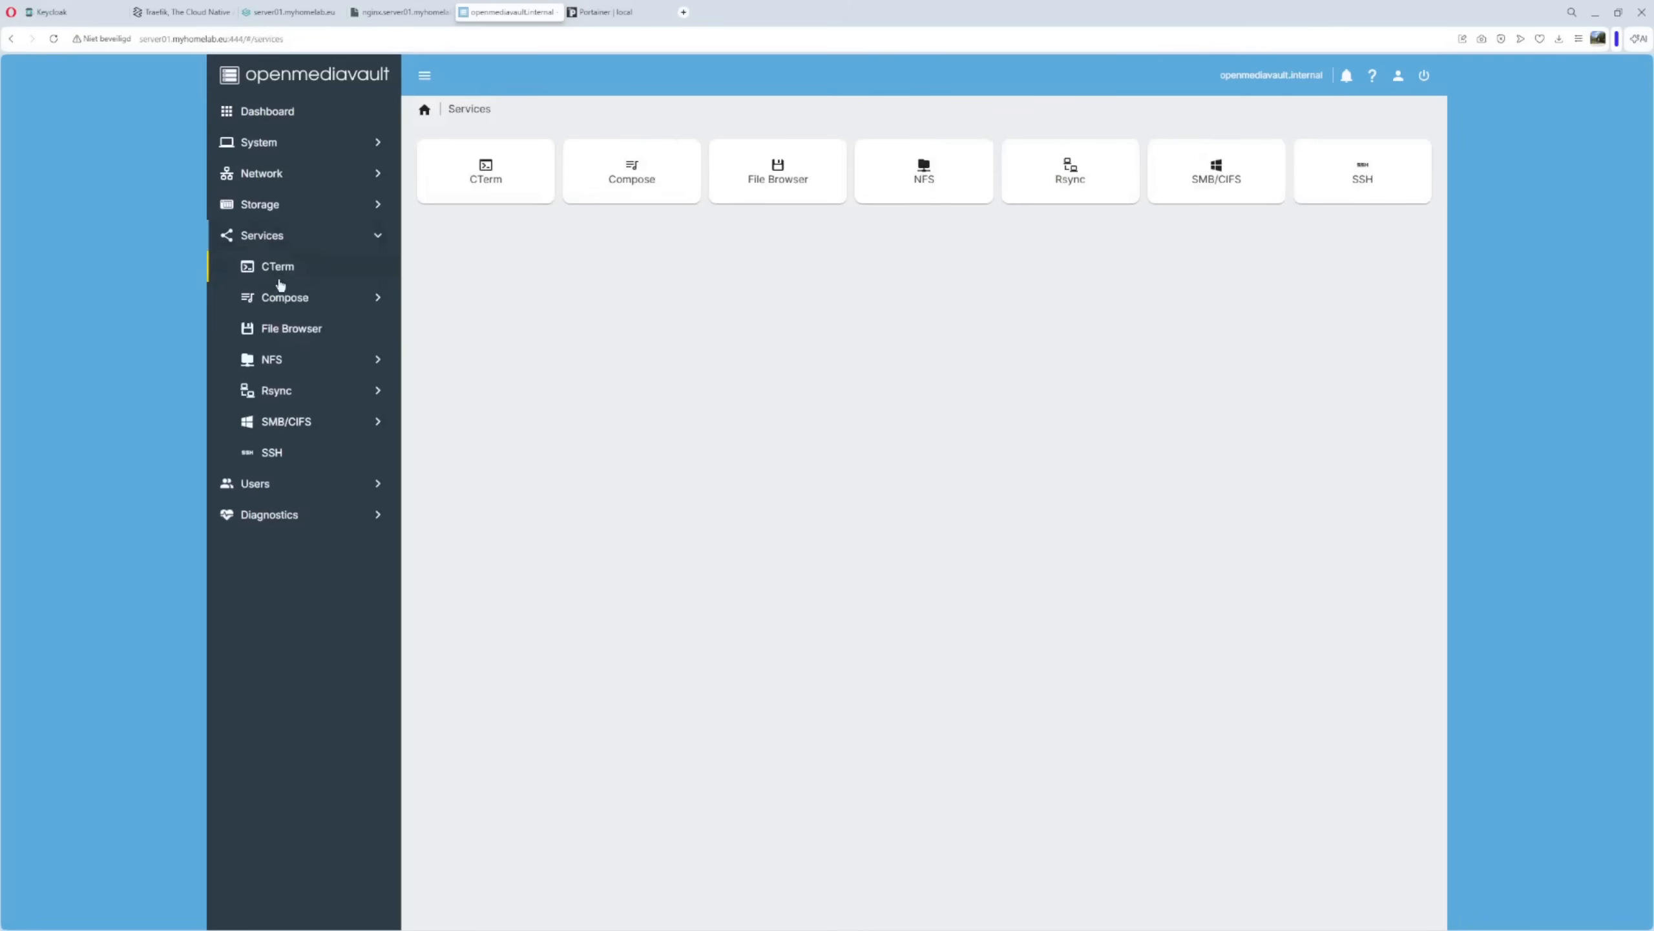
click(284, 298)
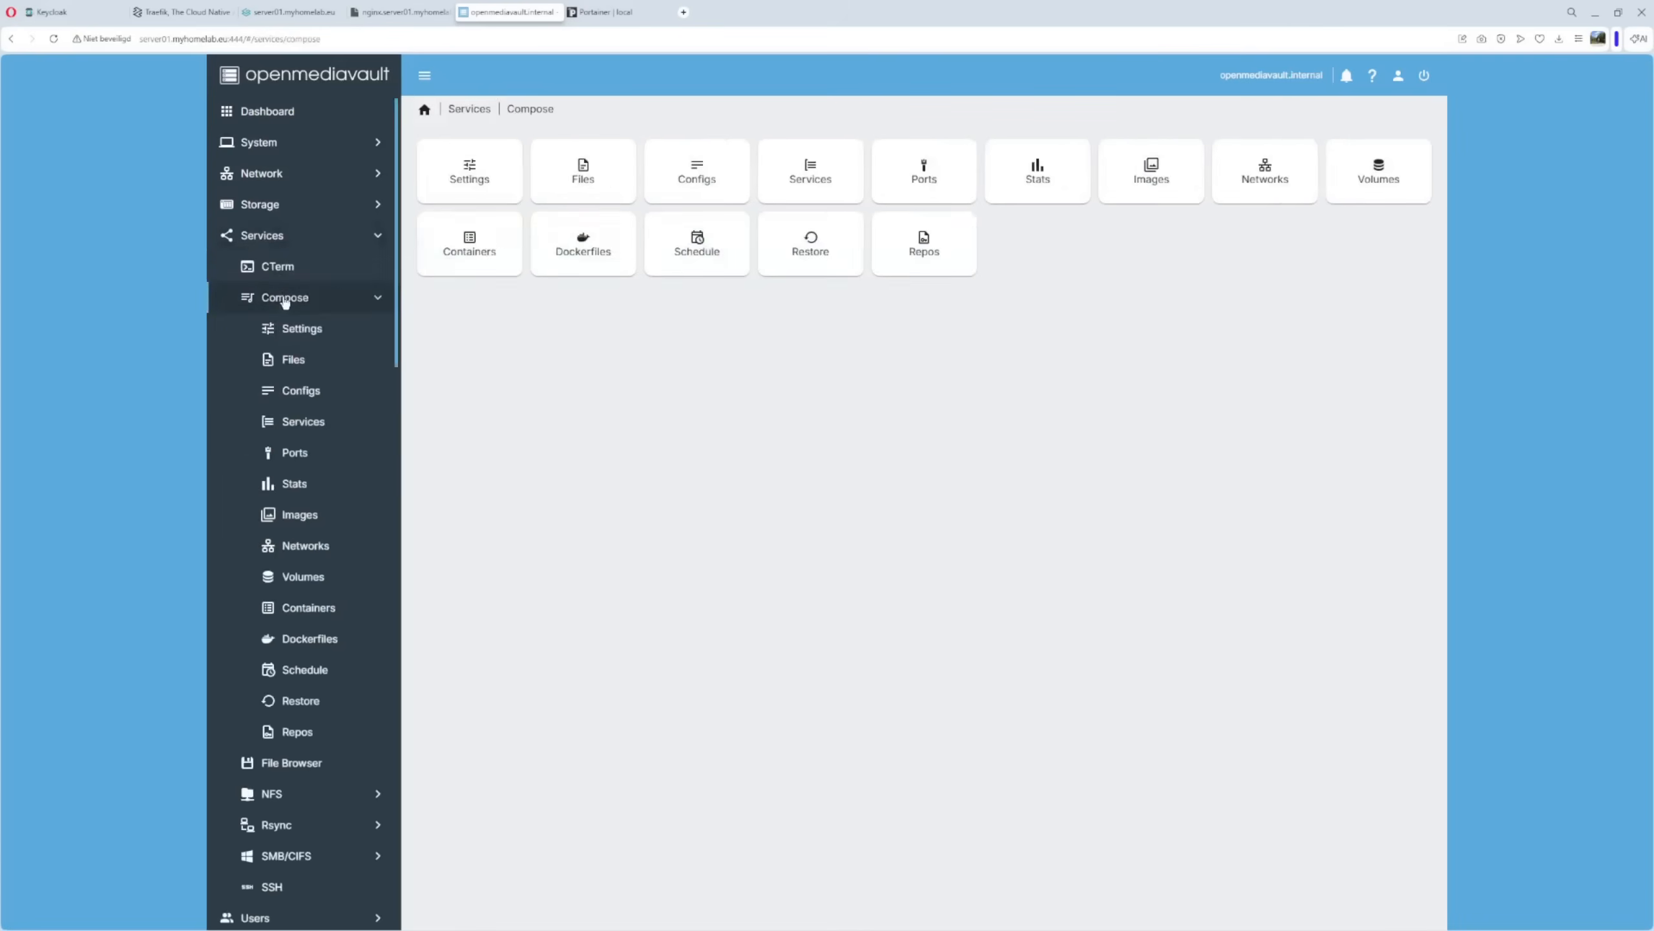
click(307, 365)
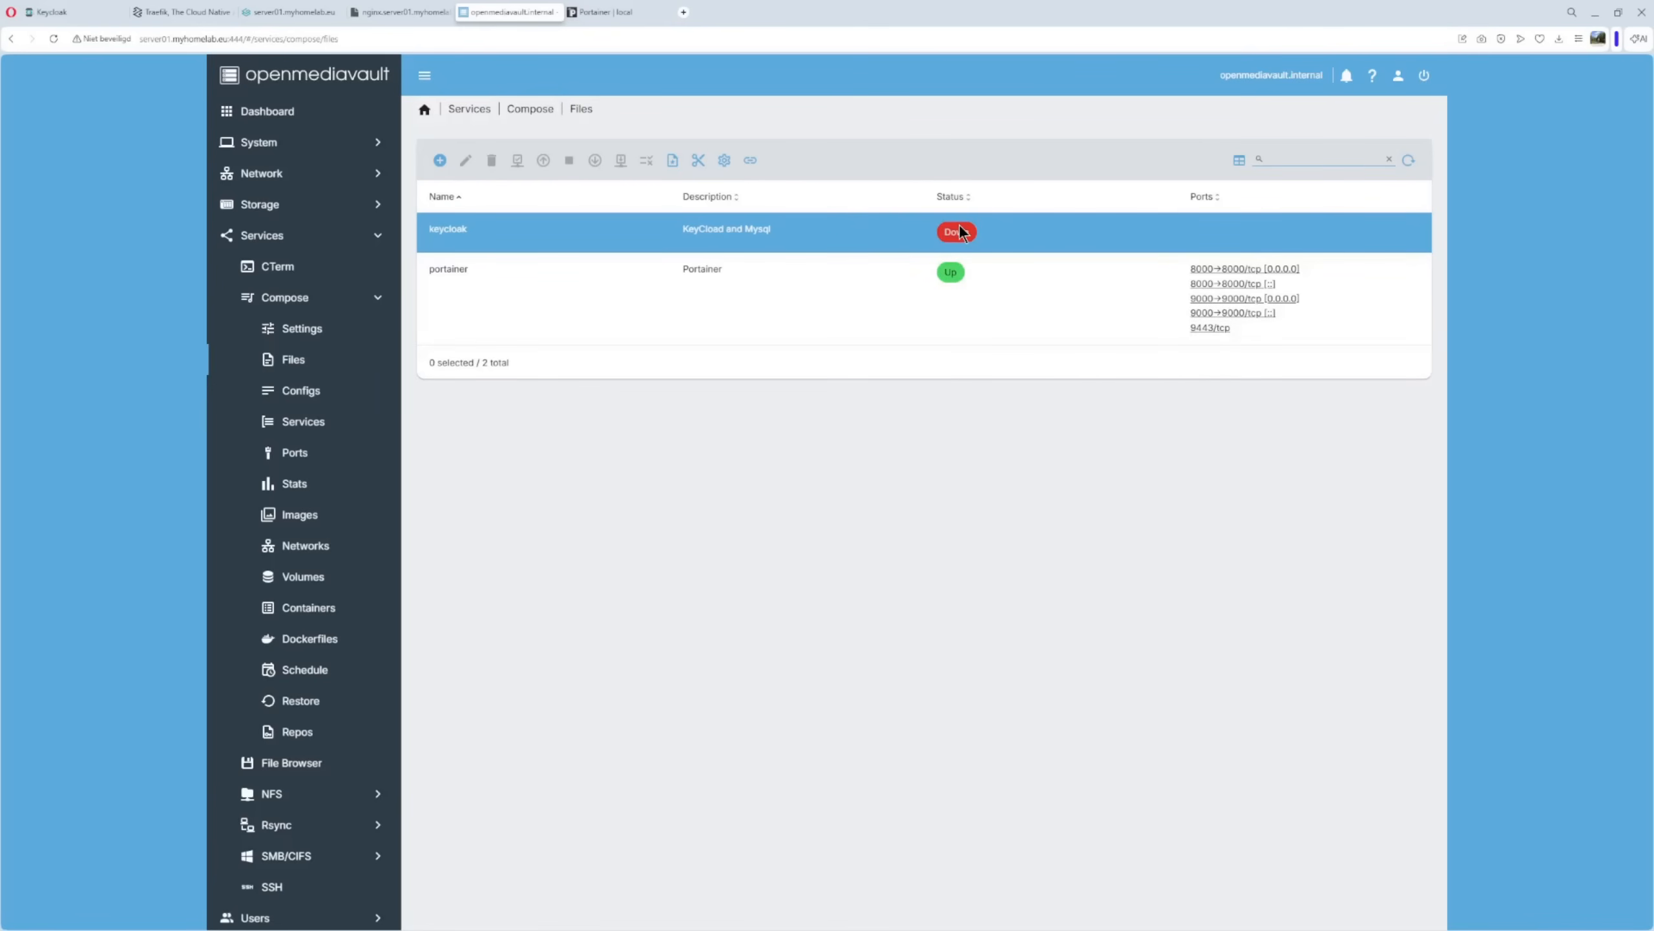
click(438, 163)
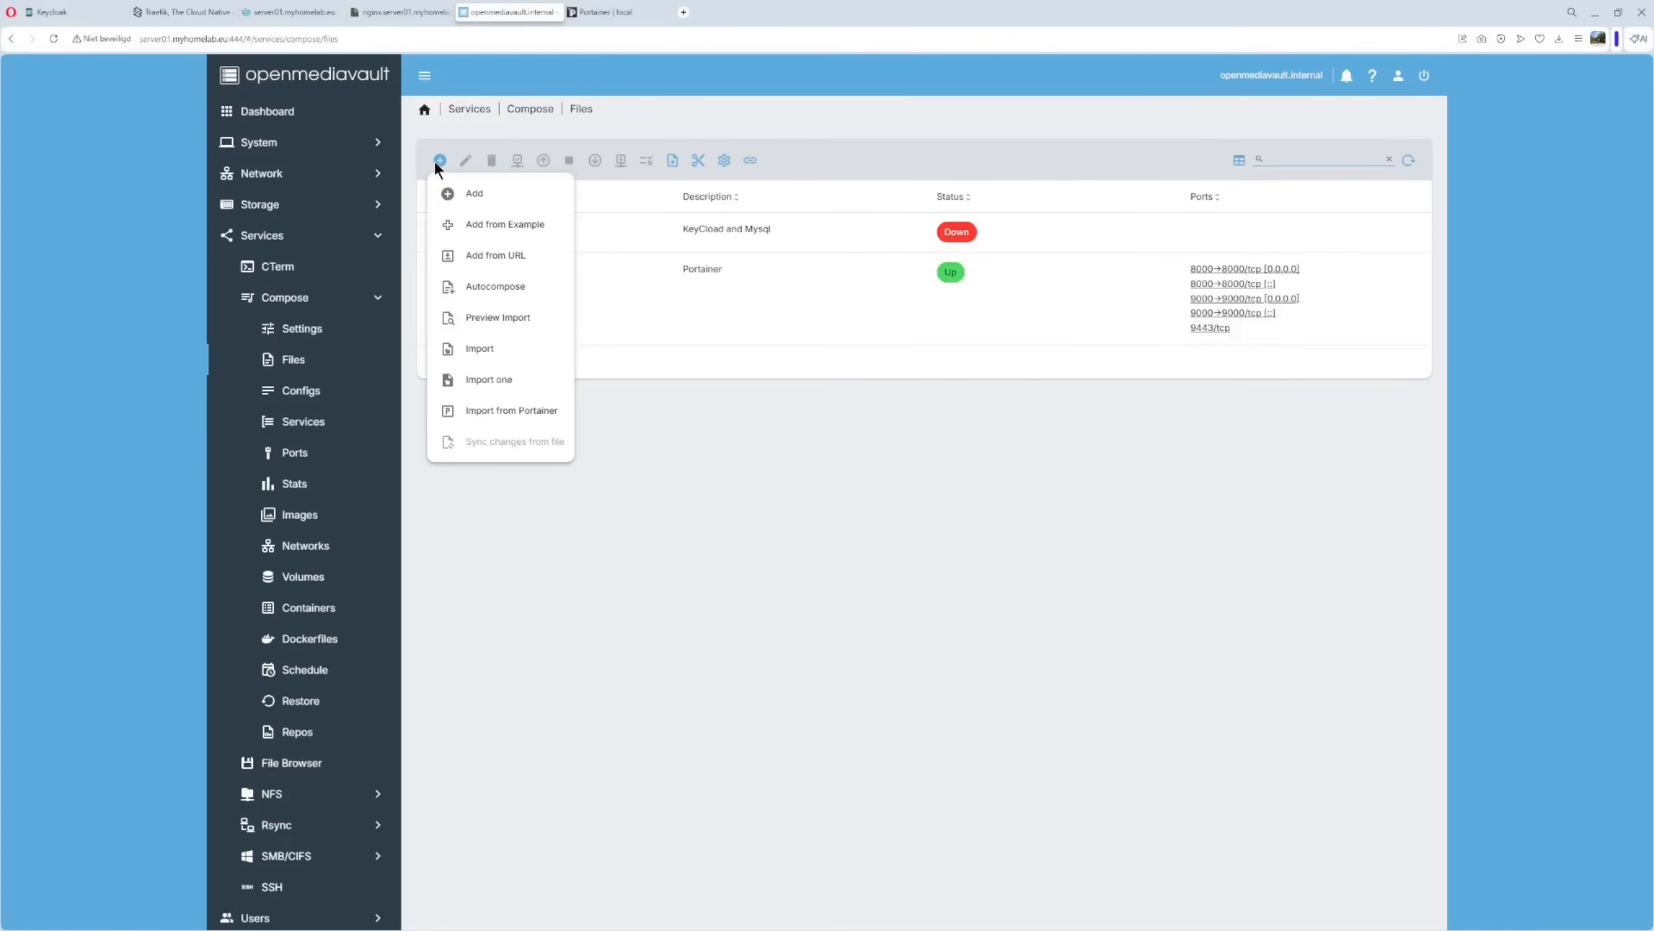
Add a blank compose file named 'traefik' with description 'Traefik'.
click(479, 194)
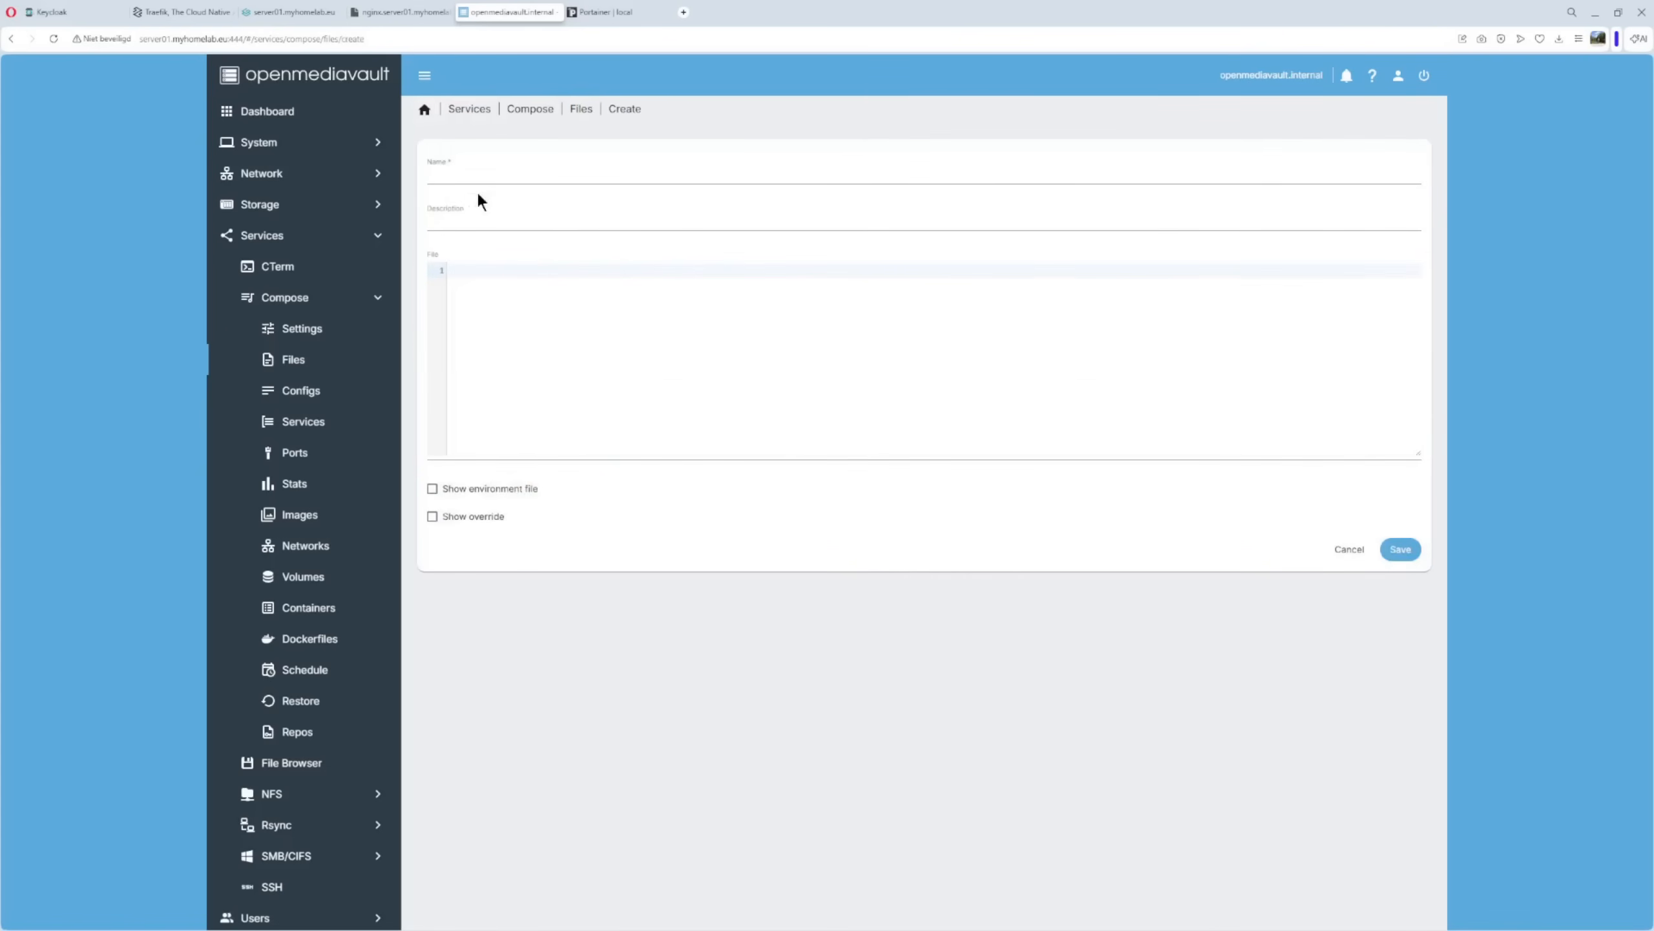
click(479, 175)
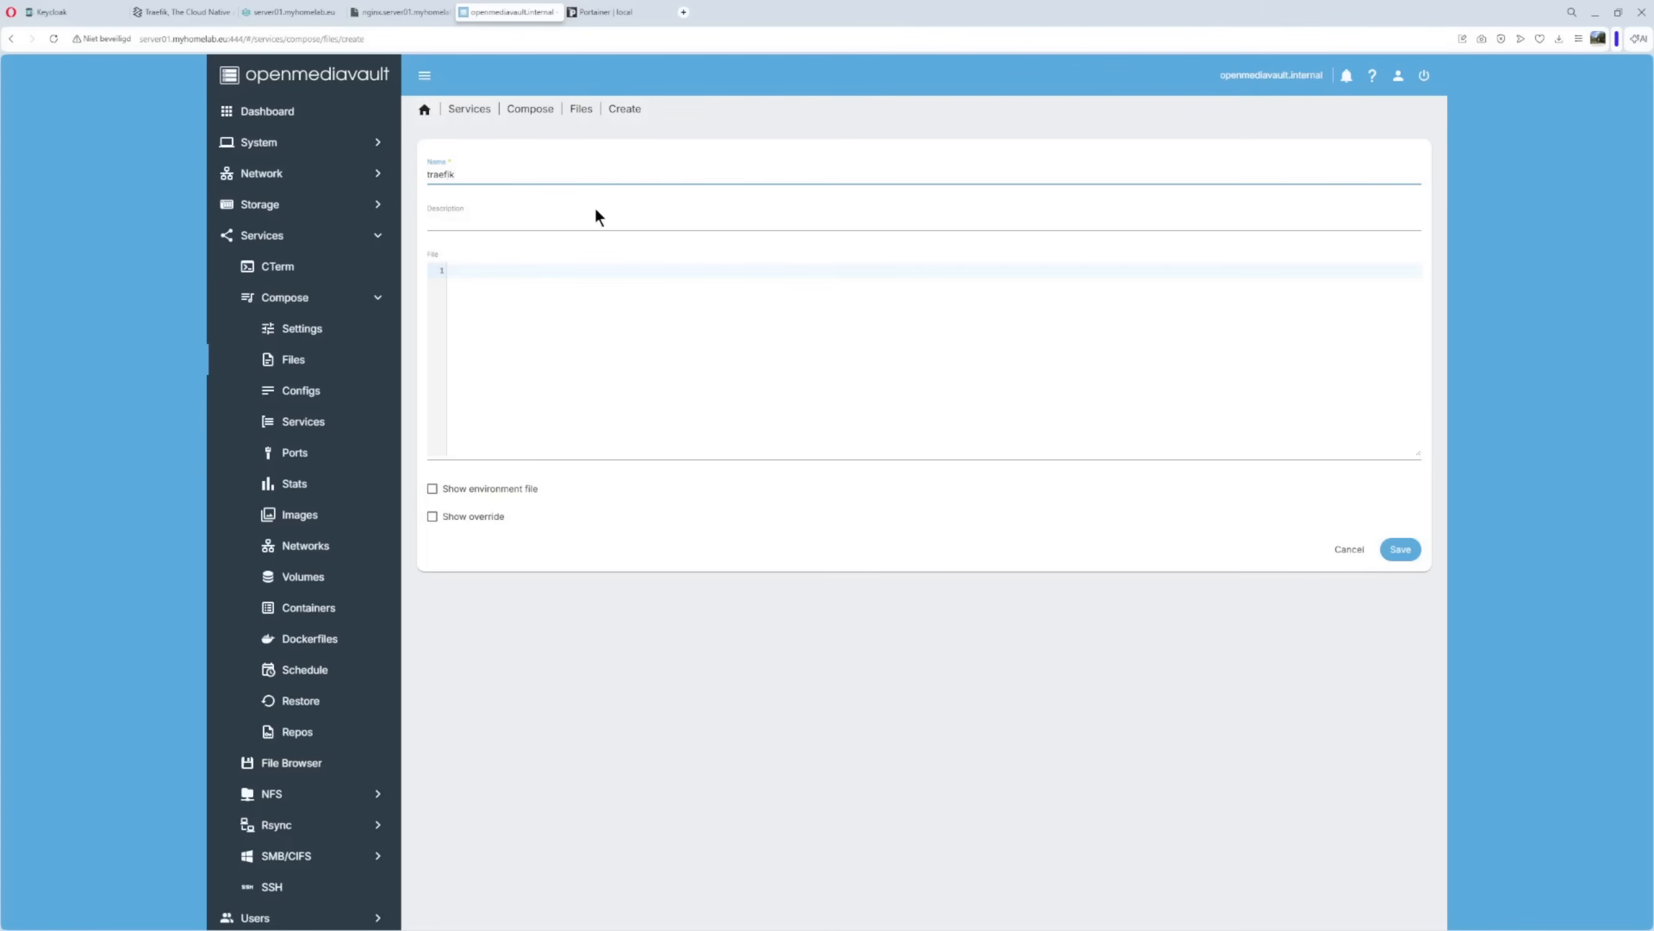
click(465, 223)
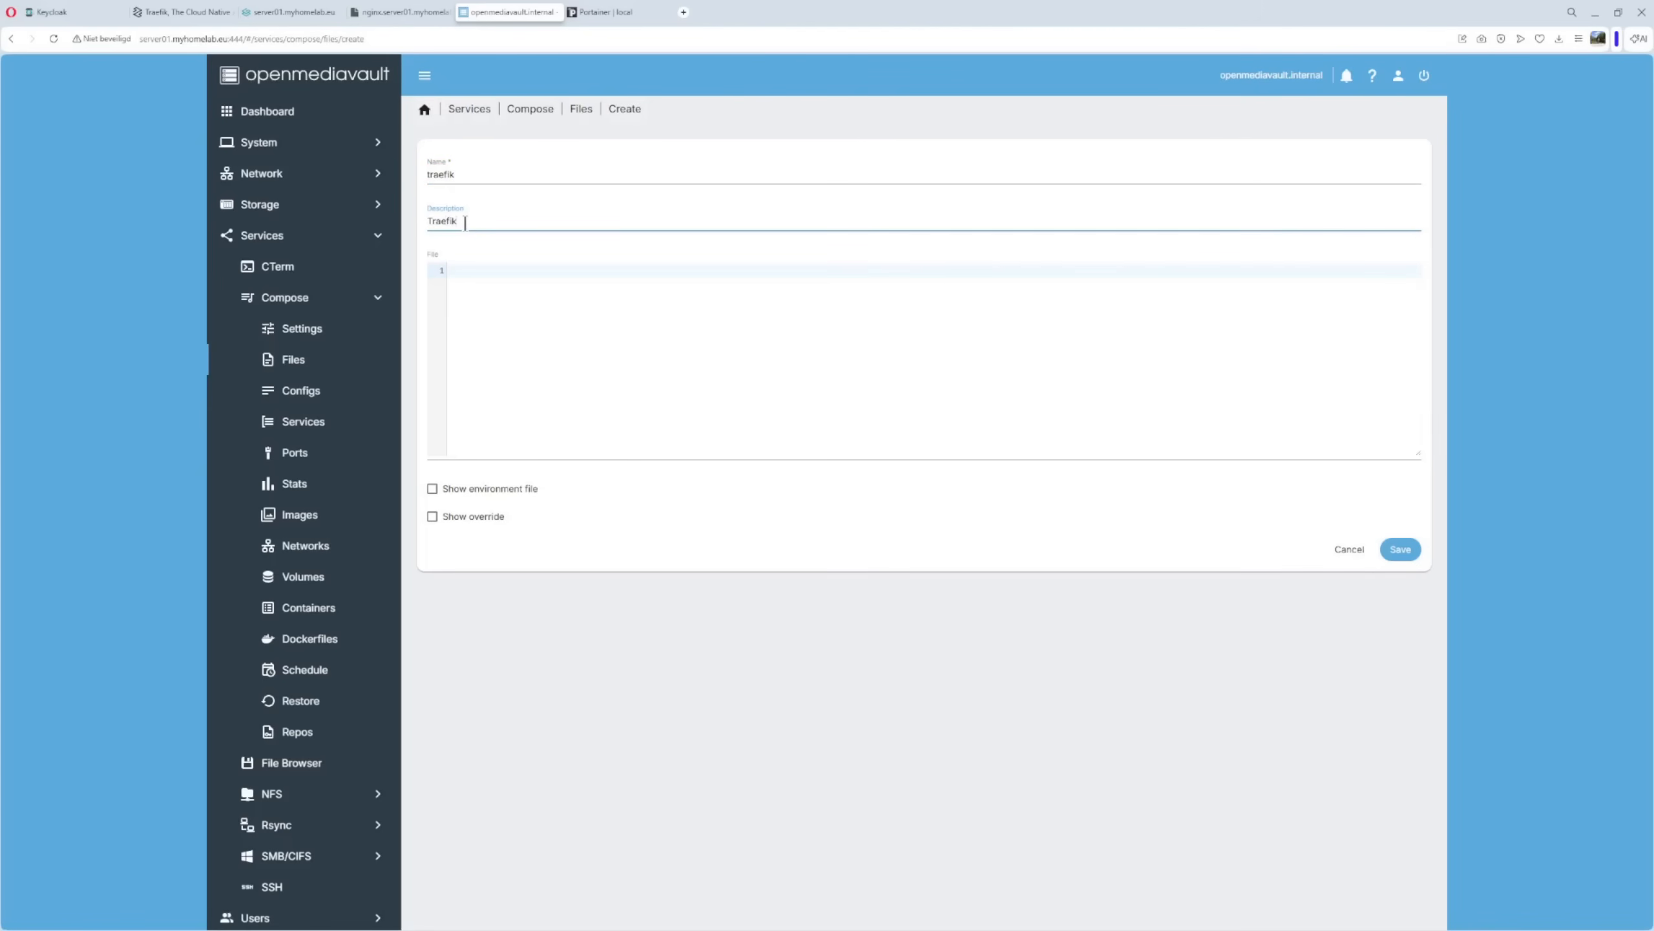
click(461, 299)
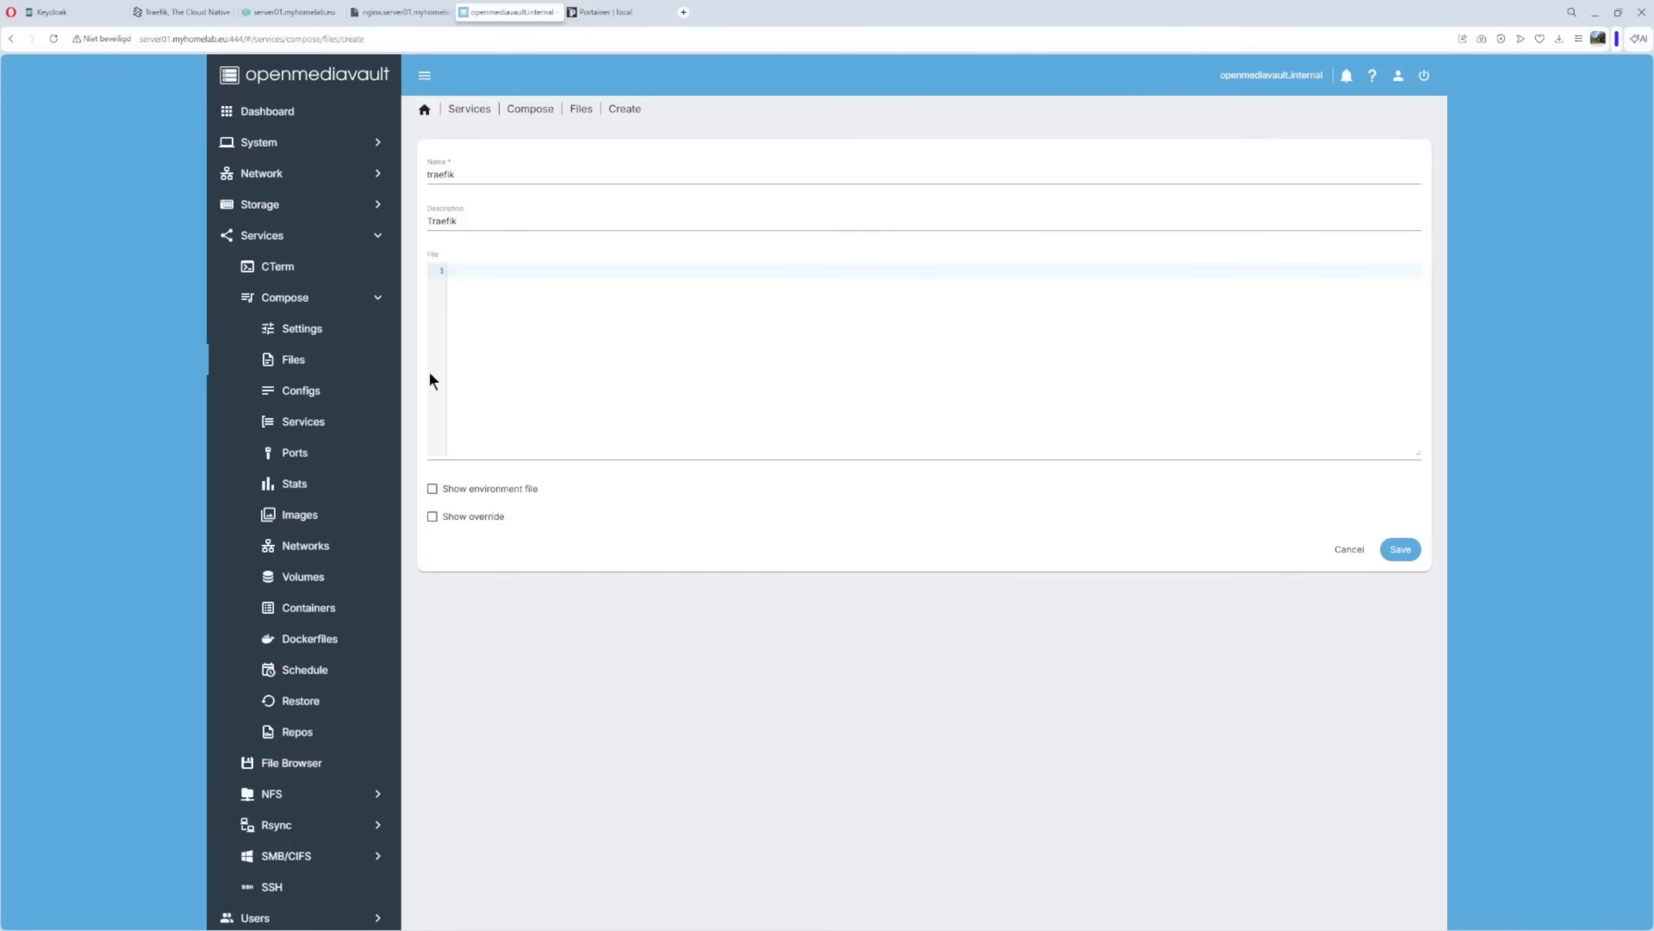
click(509, 329)
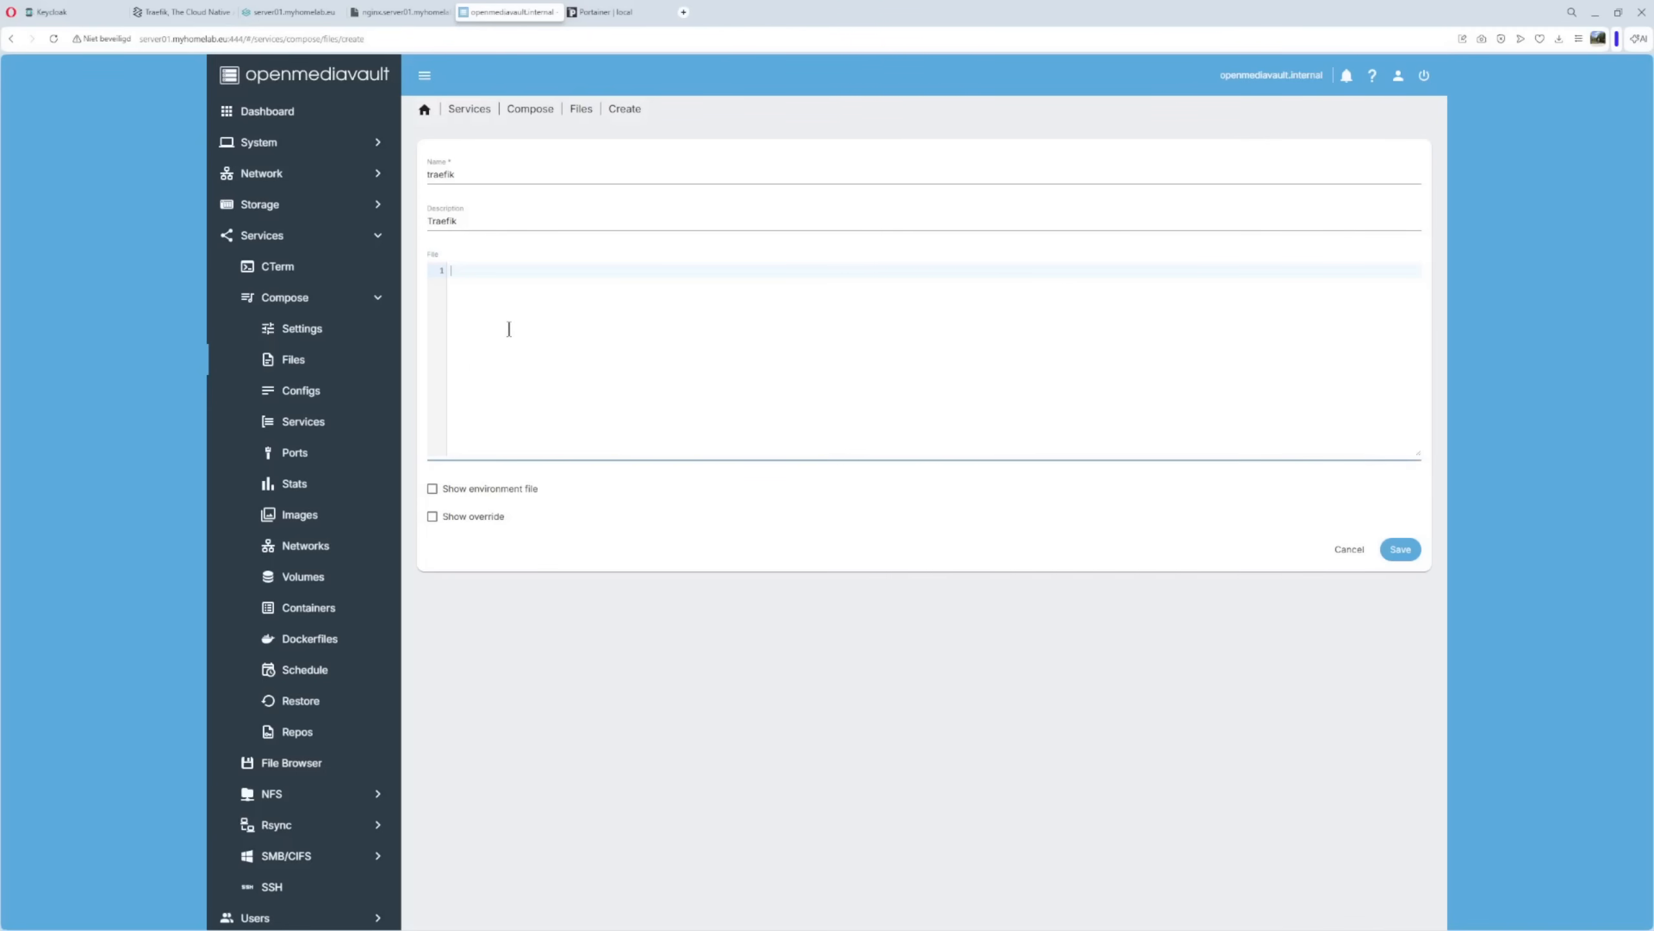
Paste the Traefik compose YAML and check the 8080:8080 and 80:80 port mappings.
key(ctrl+v)
scroll(569, 329, up, 3)
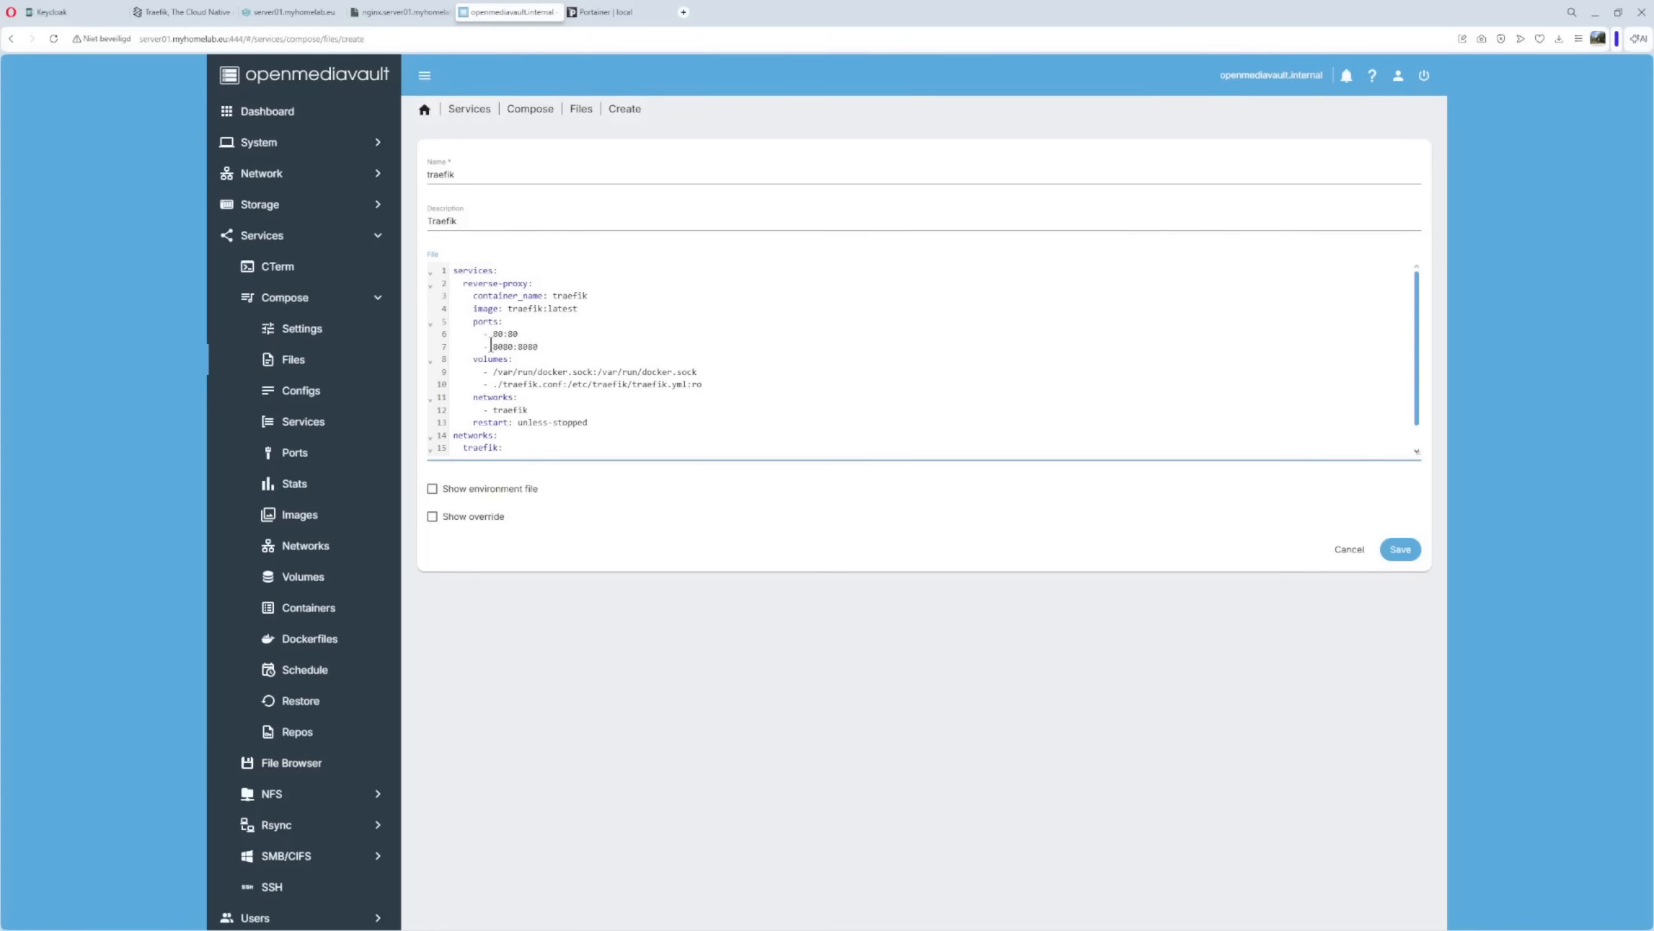
double_click(502, 346)
drag(526, 346, 549, 345)
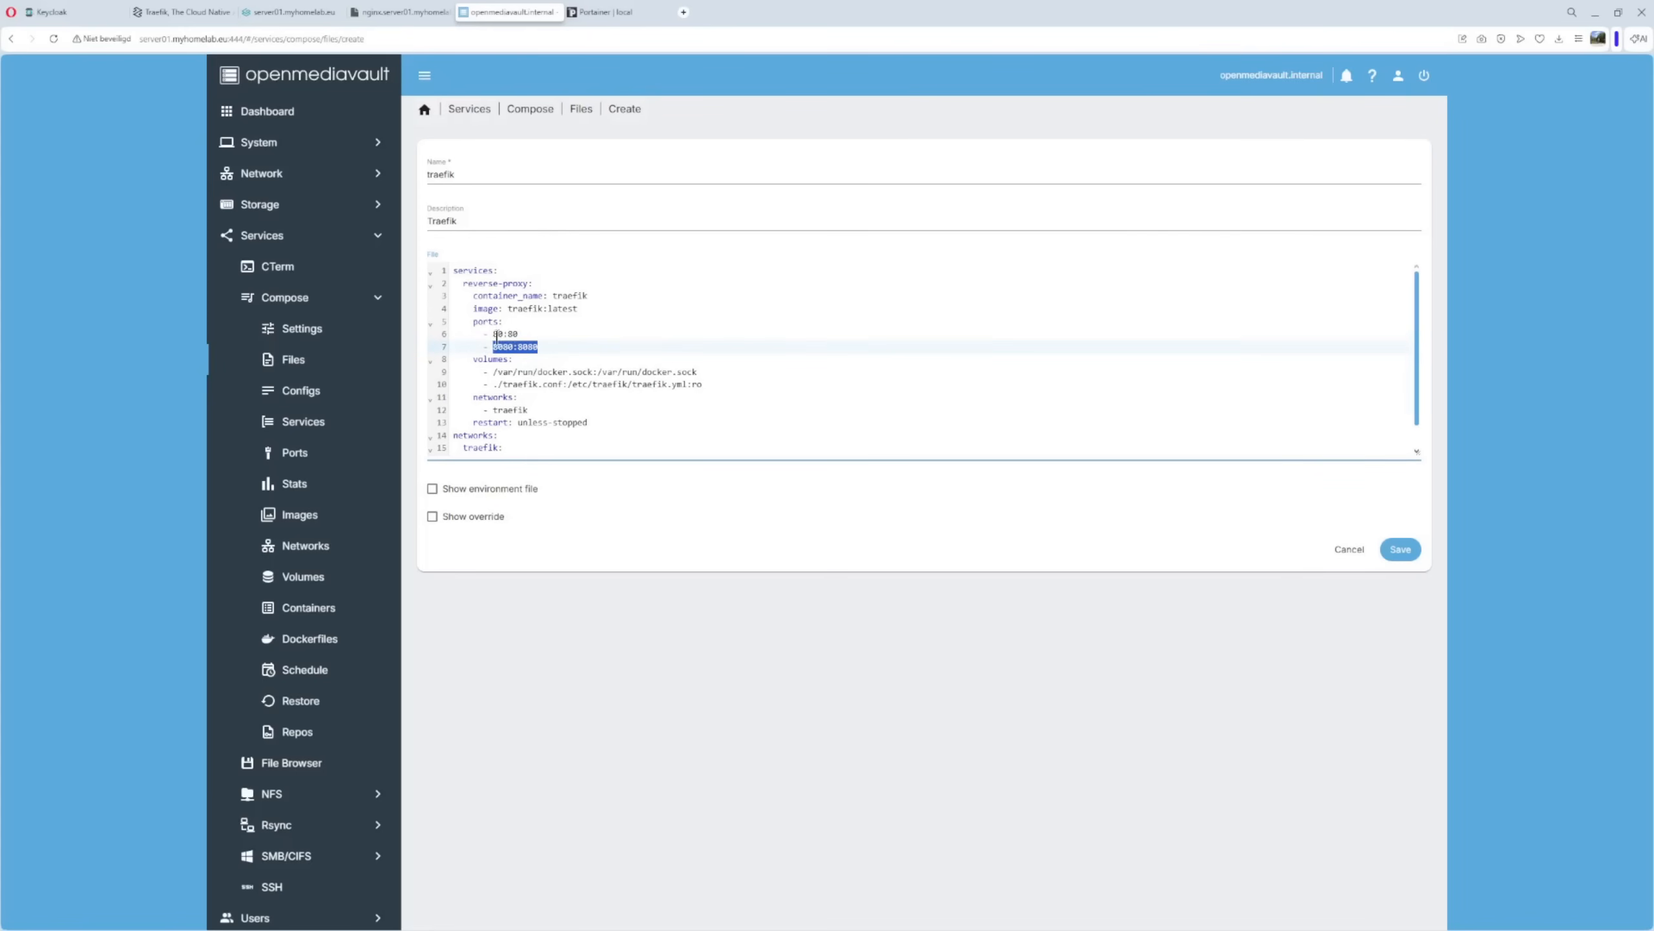
click(493, 335)
drag(492, 335, 519, 334)
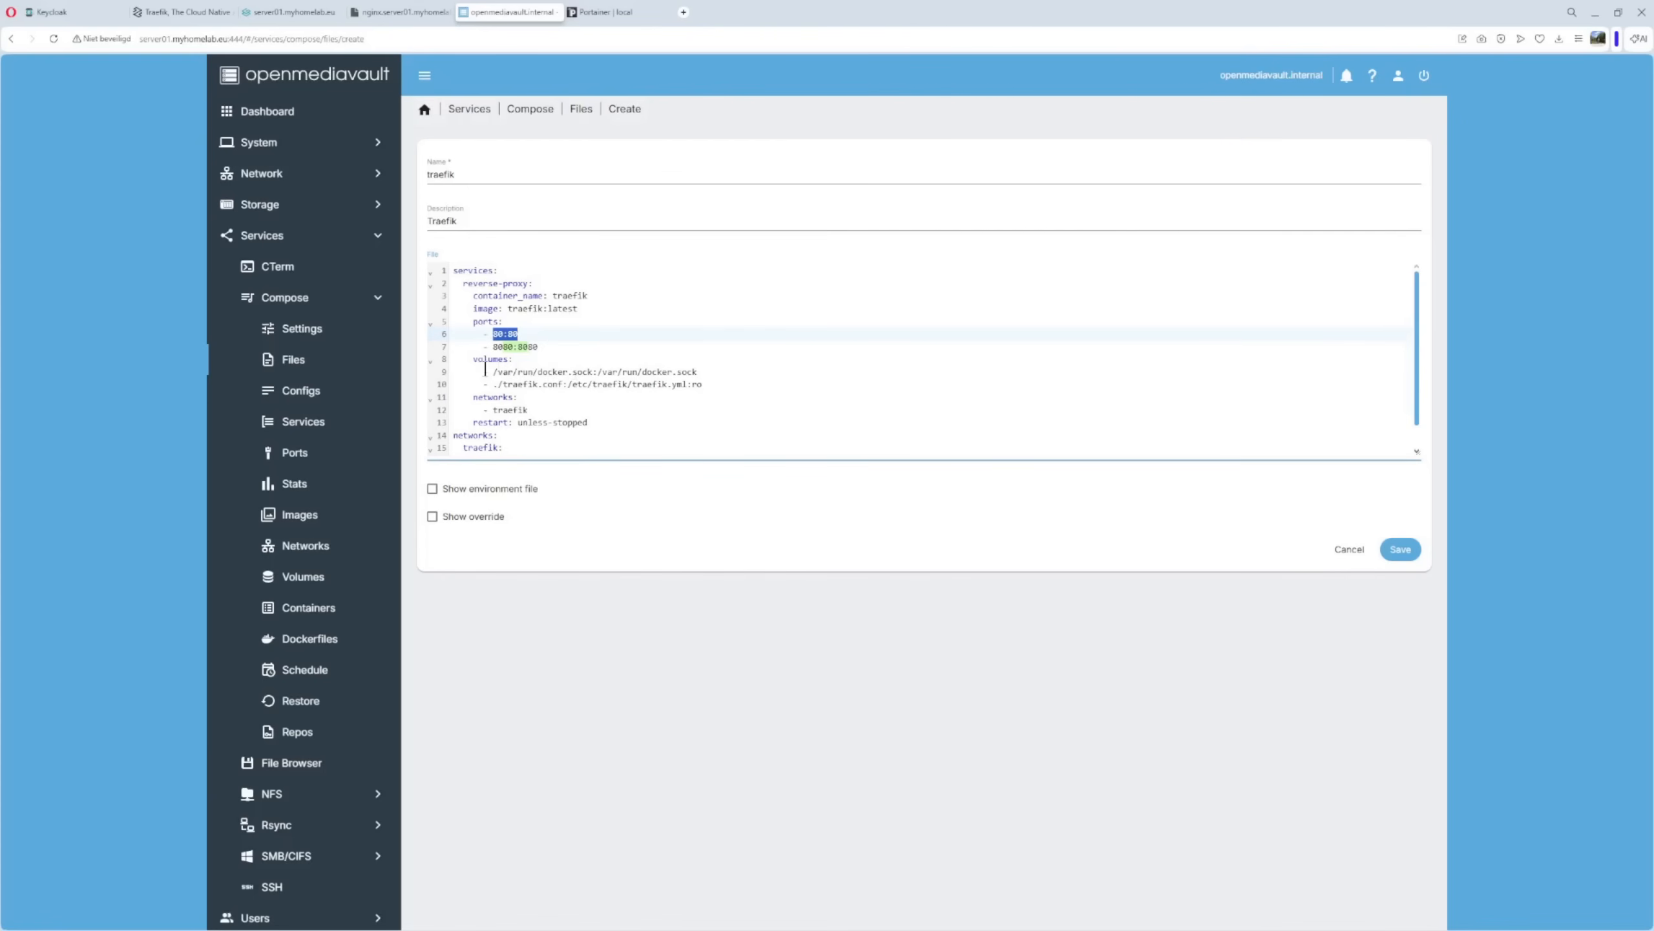
Review the Docker socket volume and the ./traefik.conf to traefik.yml mount.
drag(484, 371, 705, 366)
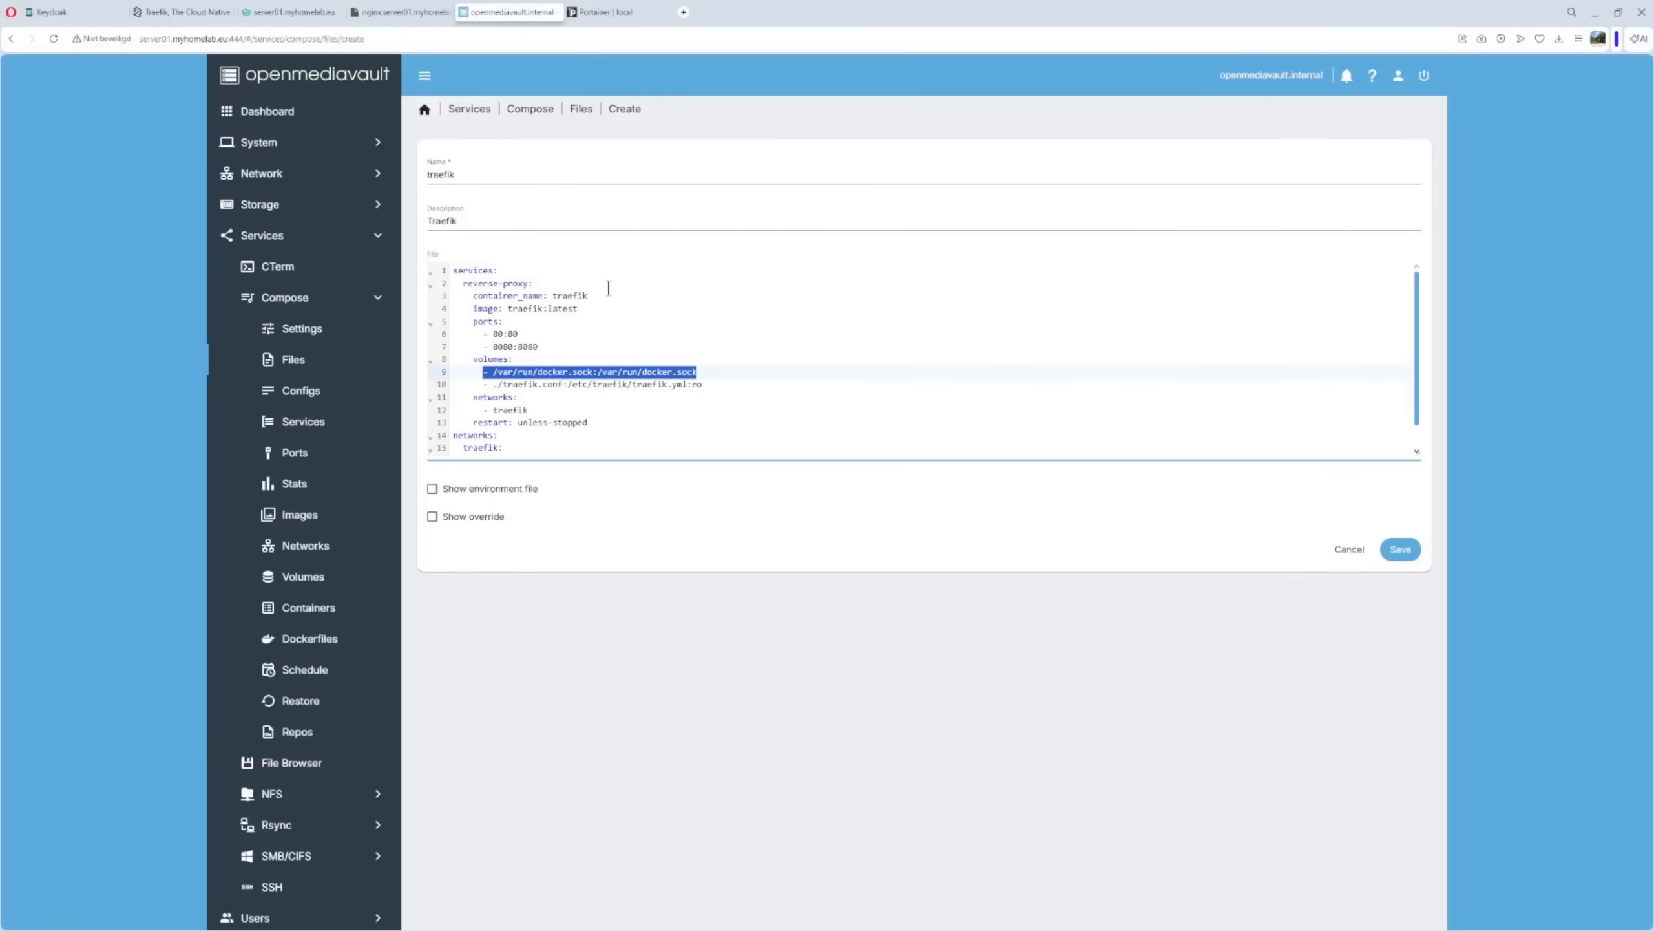
click(492, 372)
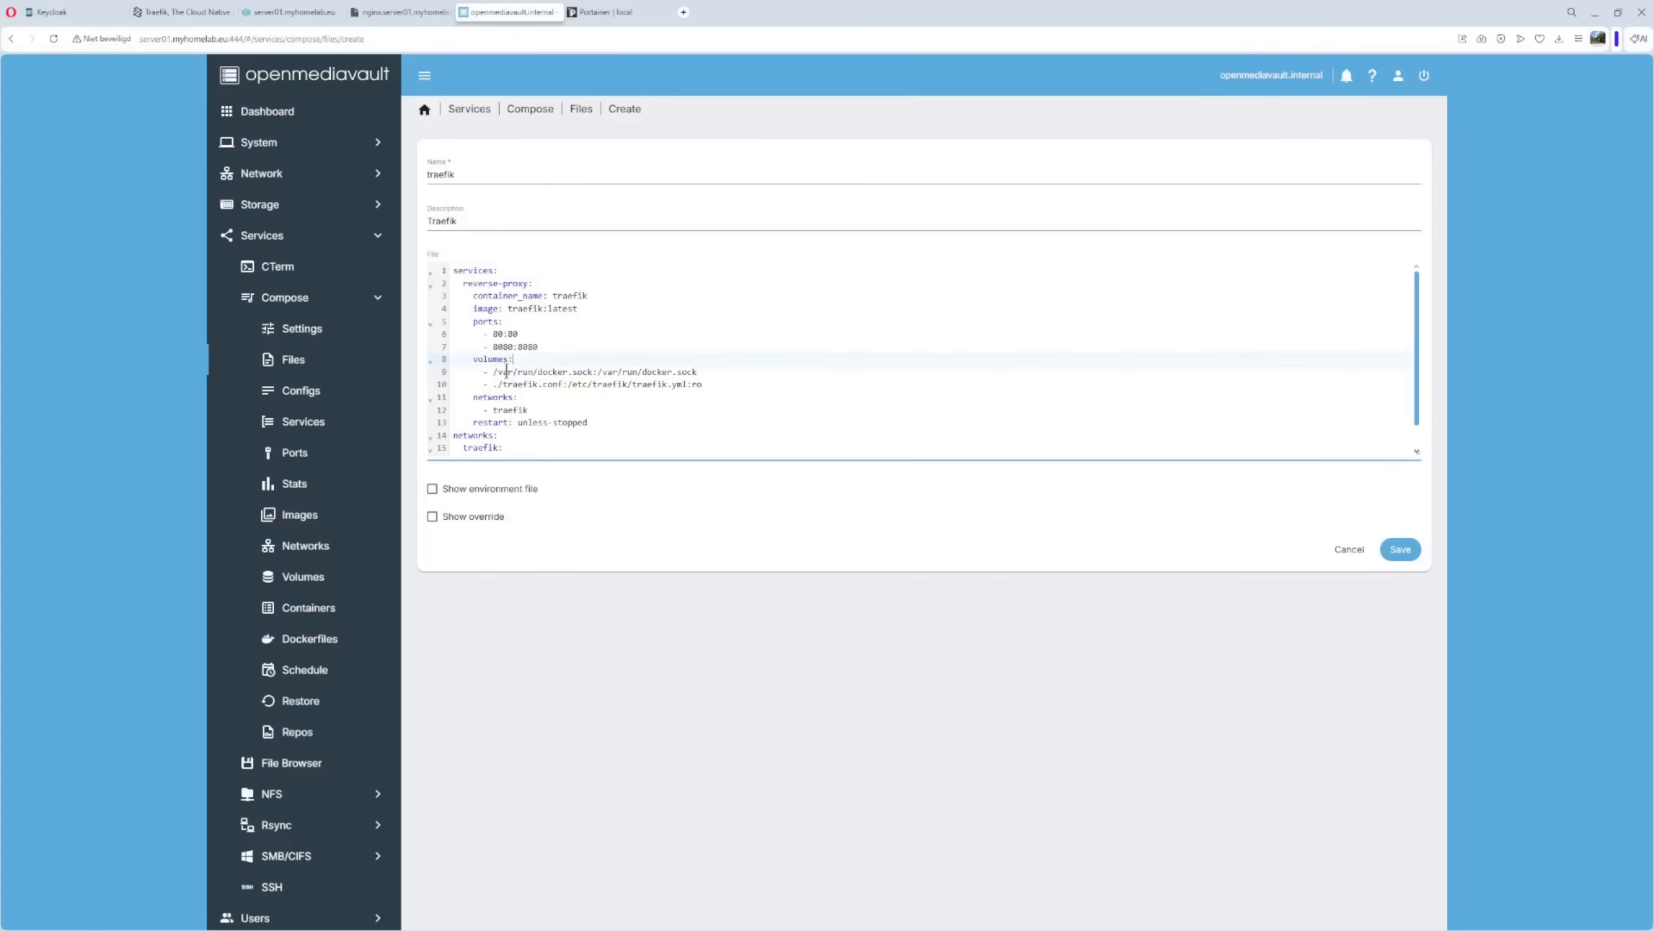
drag(493, 372, 730, 369)
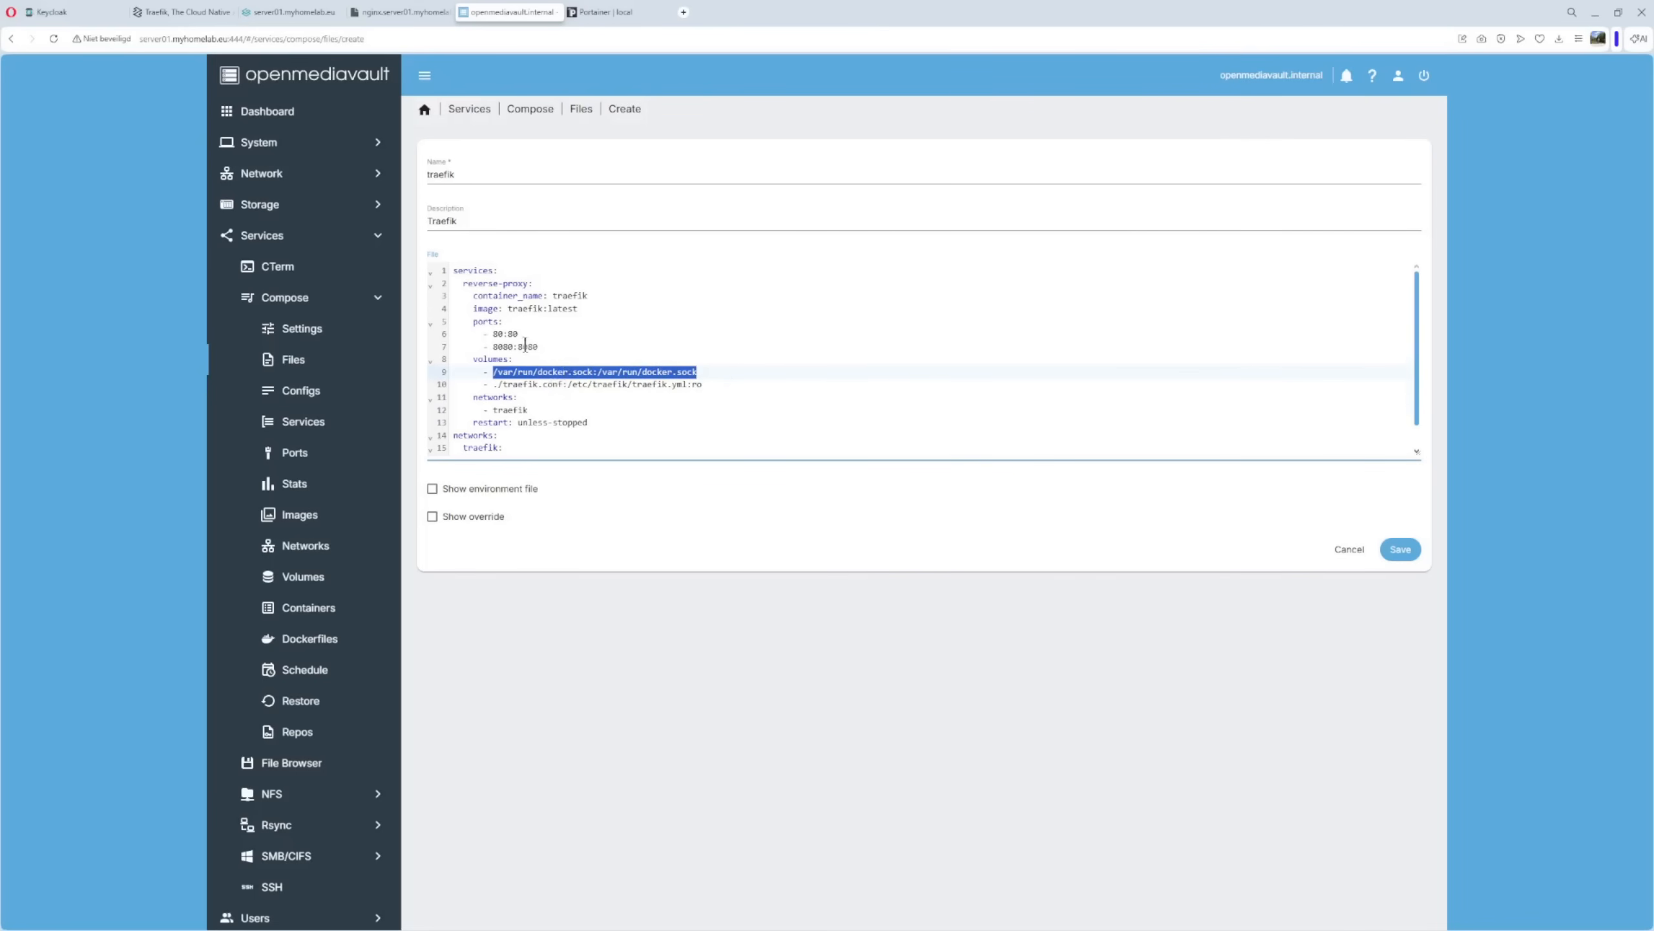
drag(493, 385, 704, 384)
click(604, 397)
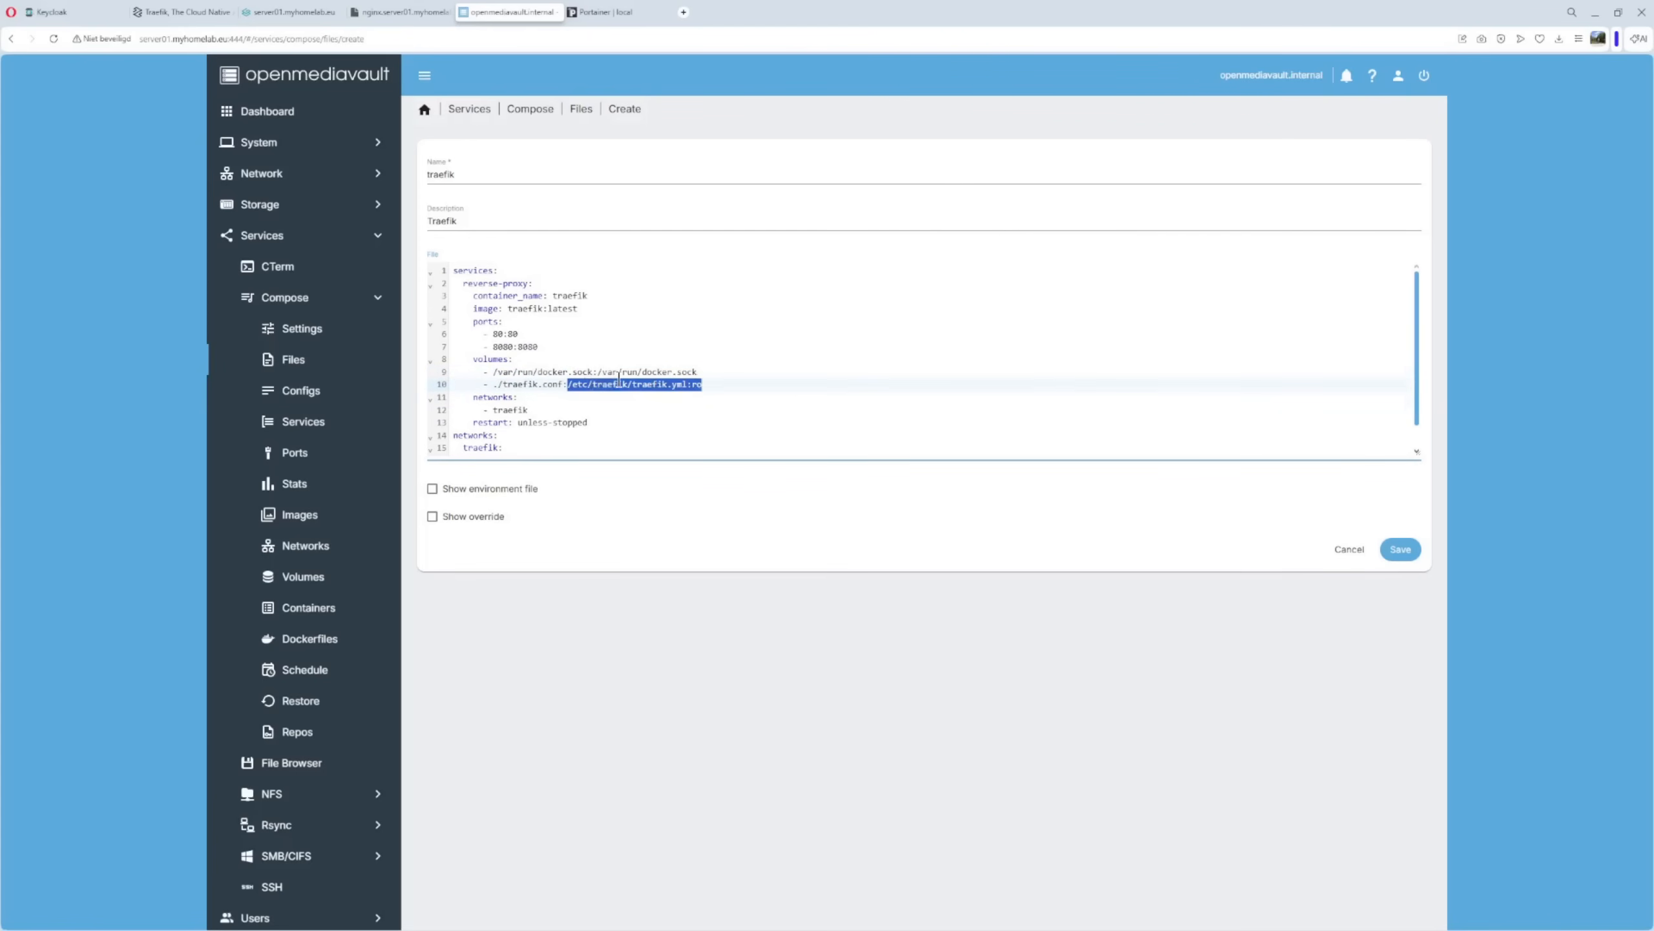
click(718, 381)
drag(544, 385, 563, 388)
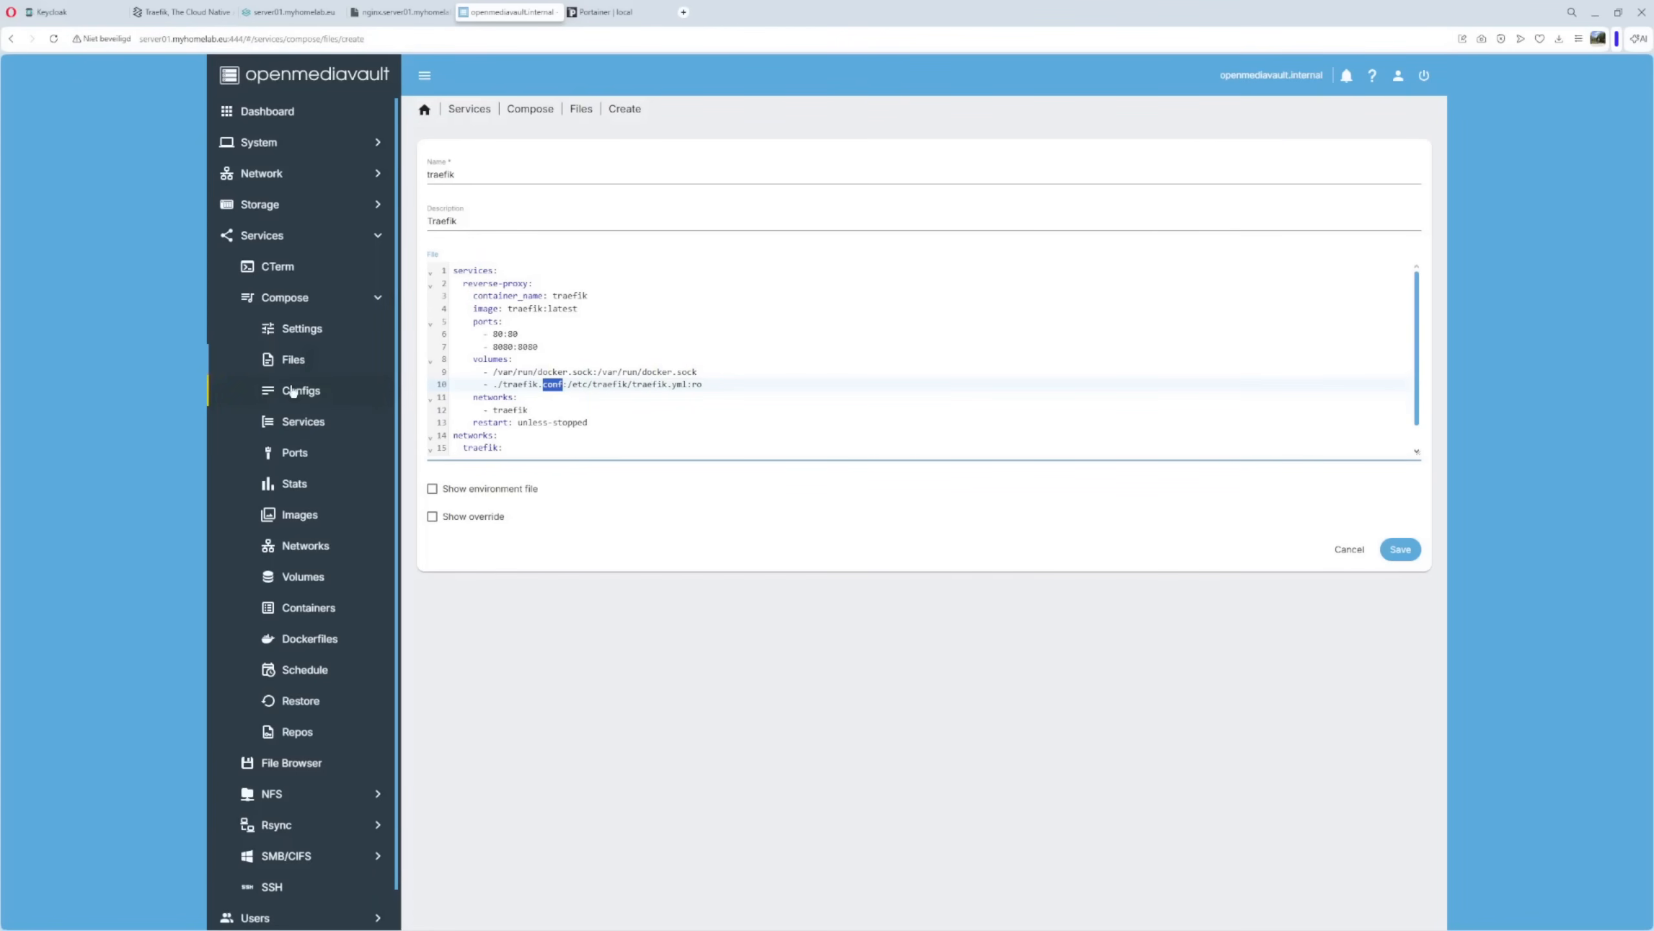
click(668, 385)
drag(669, 387, 690, 384)
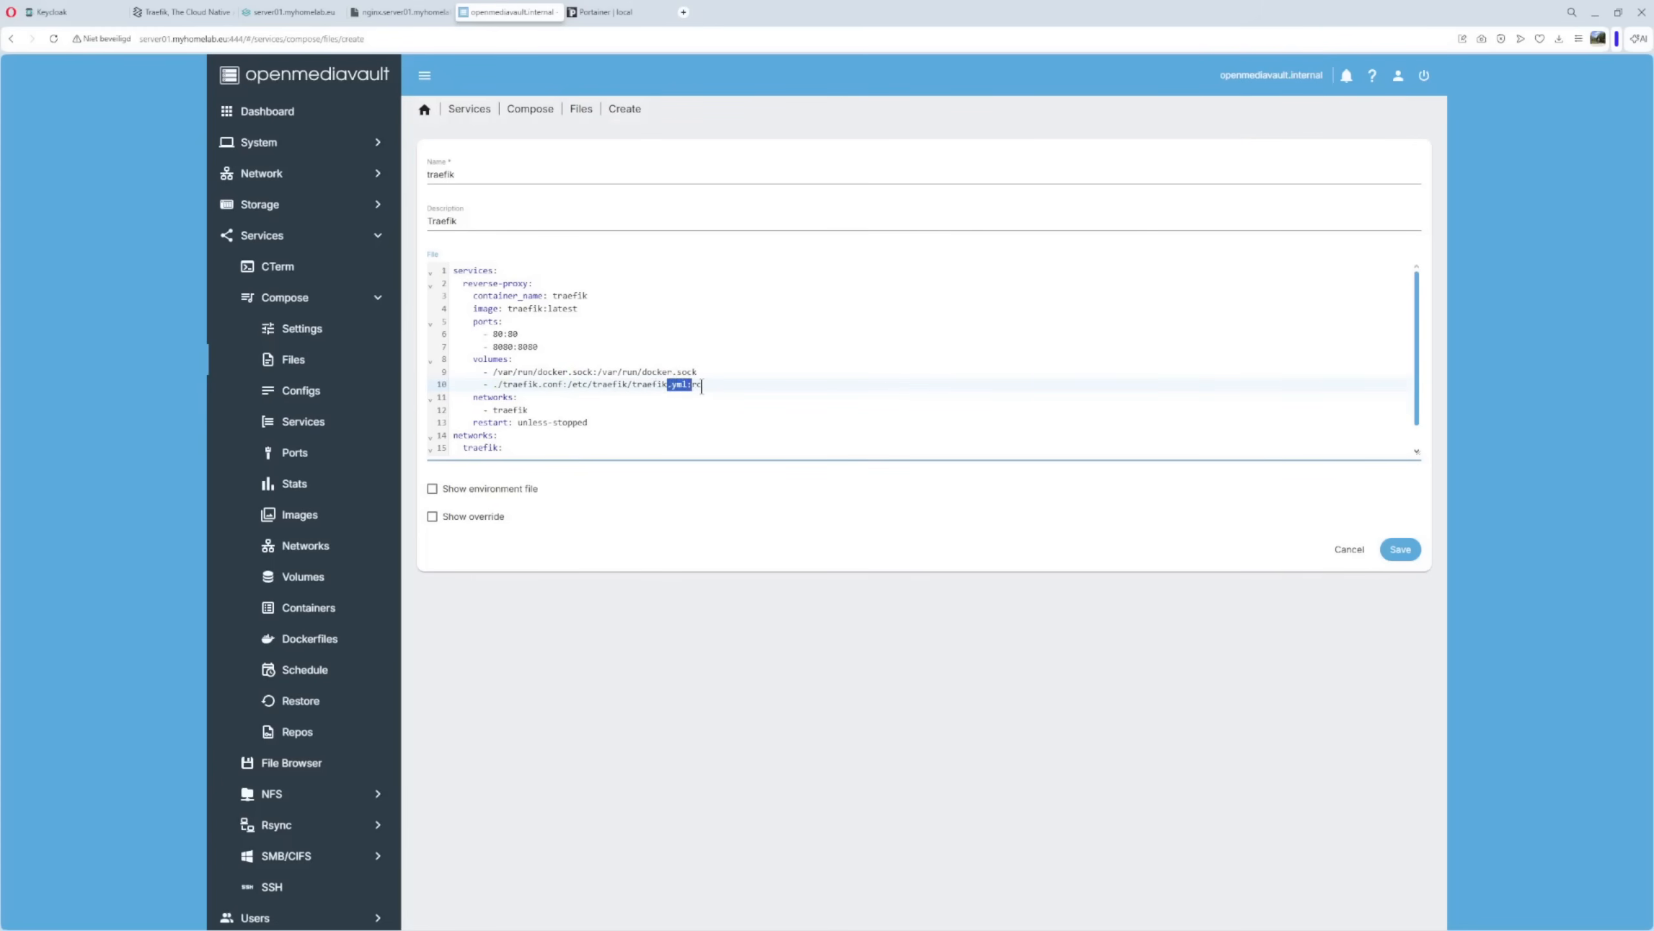
click(697, 396)
Check the traefik network entries in the YAML and save the traefik compose file.
scroll(652, 391, down, 1)
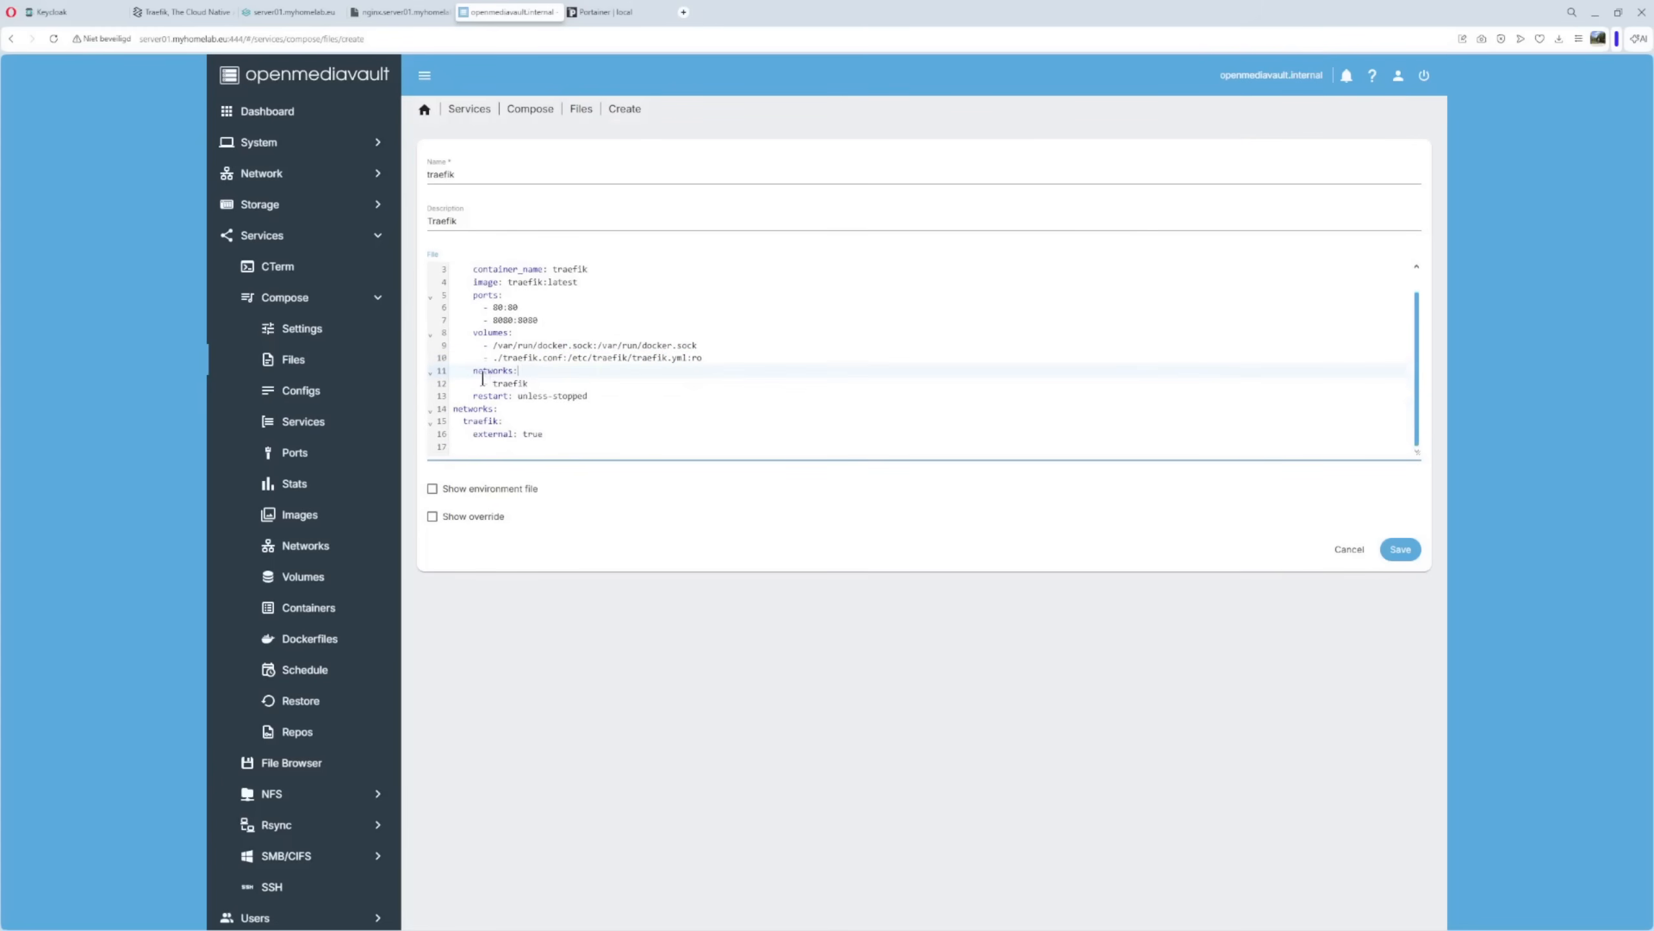
drag(483, 383, 588, 389)
click(629, 409)
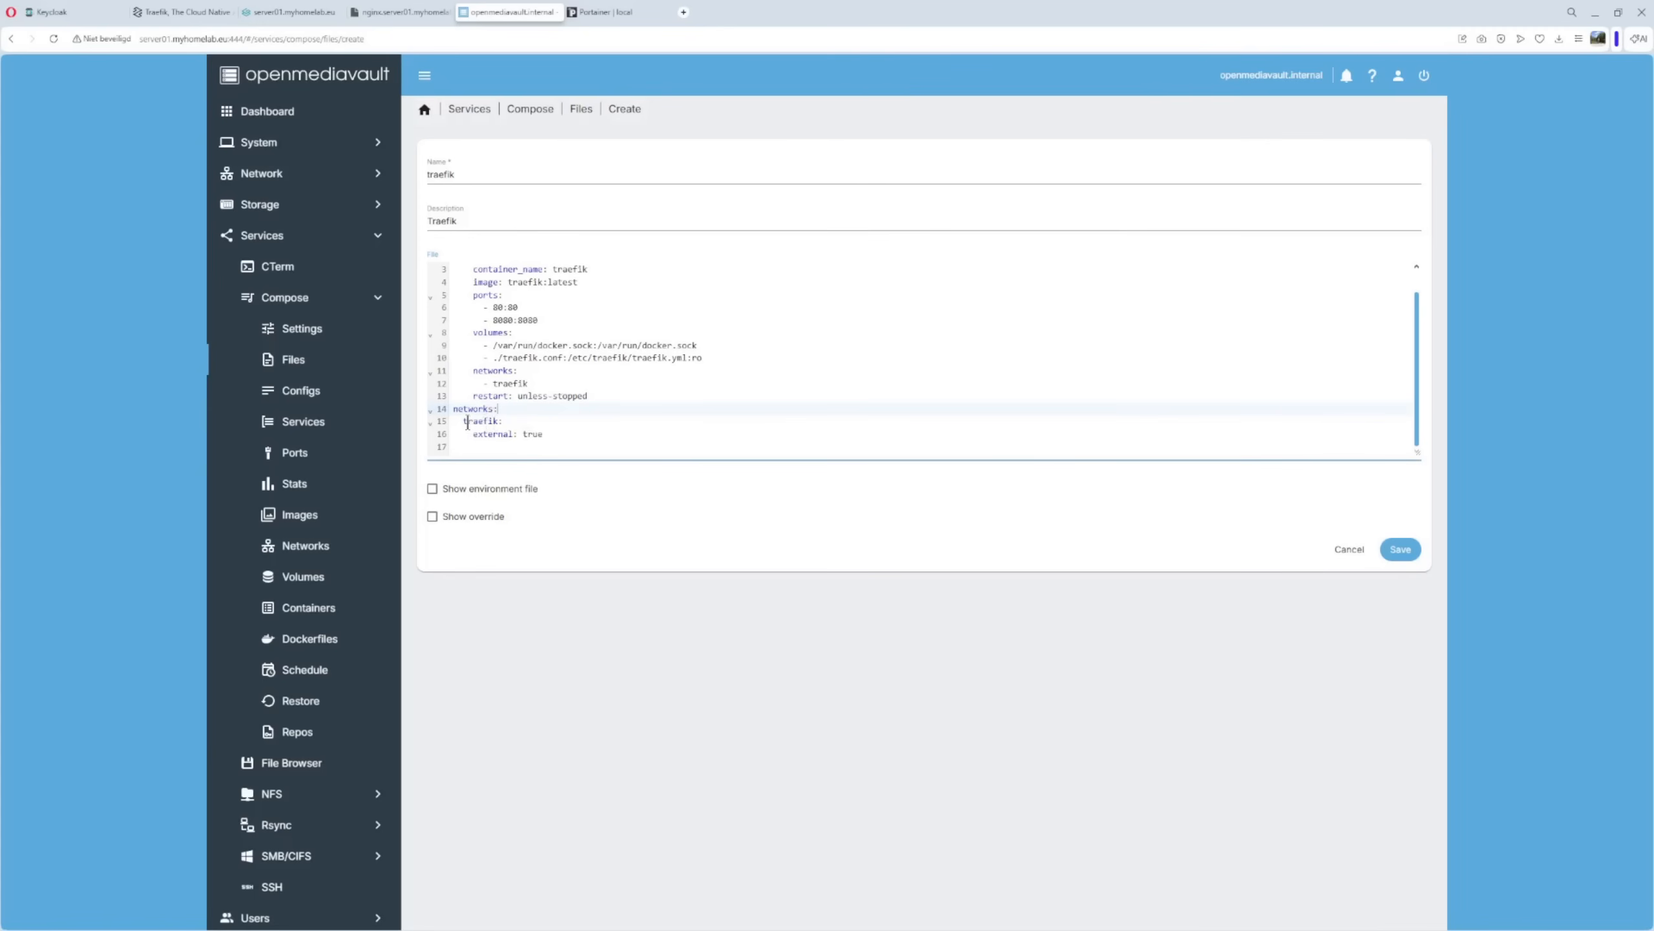
drag(464, 421, 528, 384)
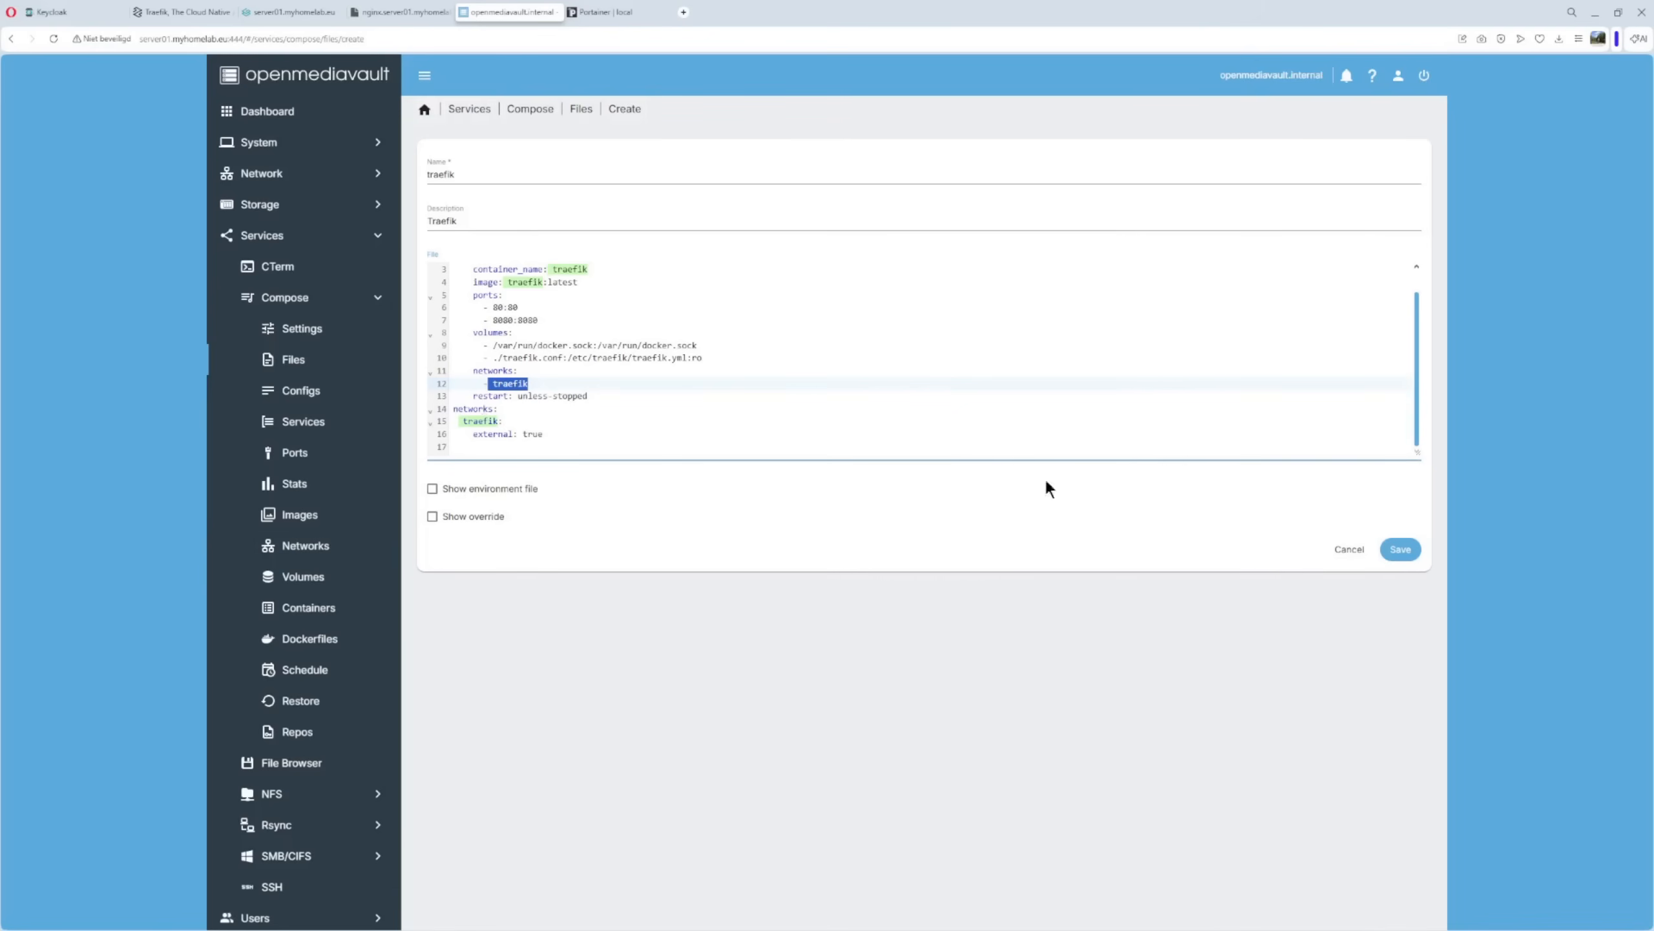
click(1406, 550)
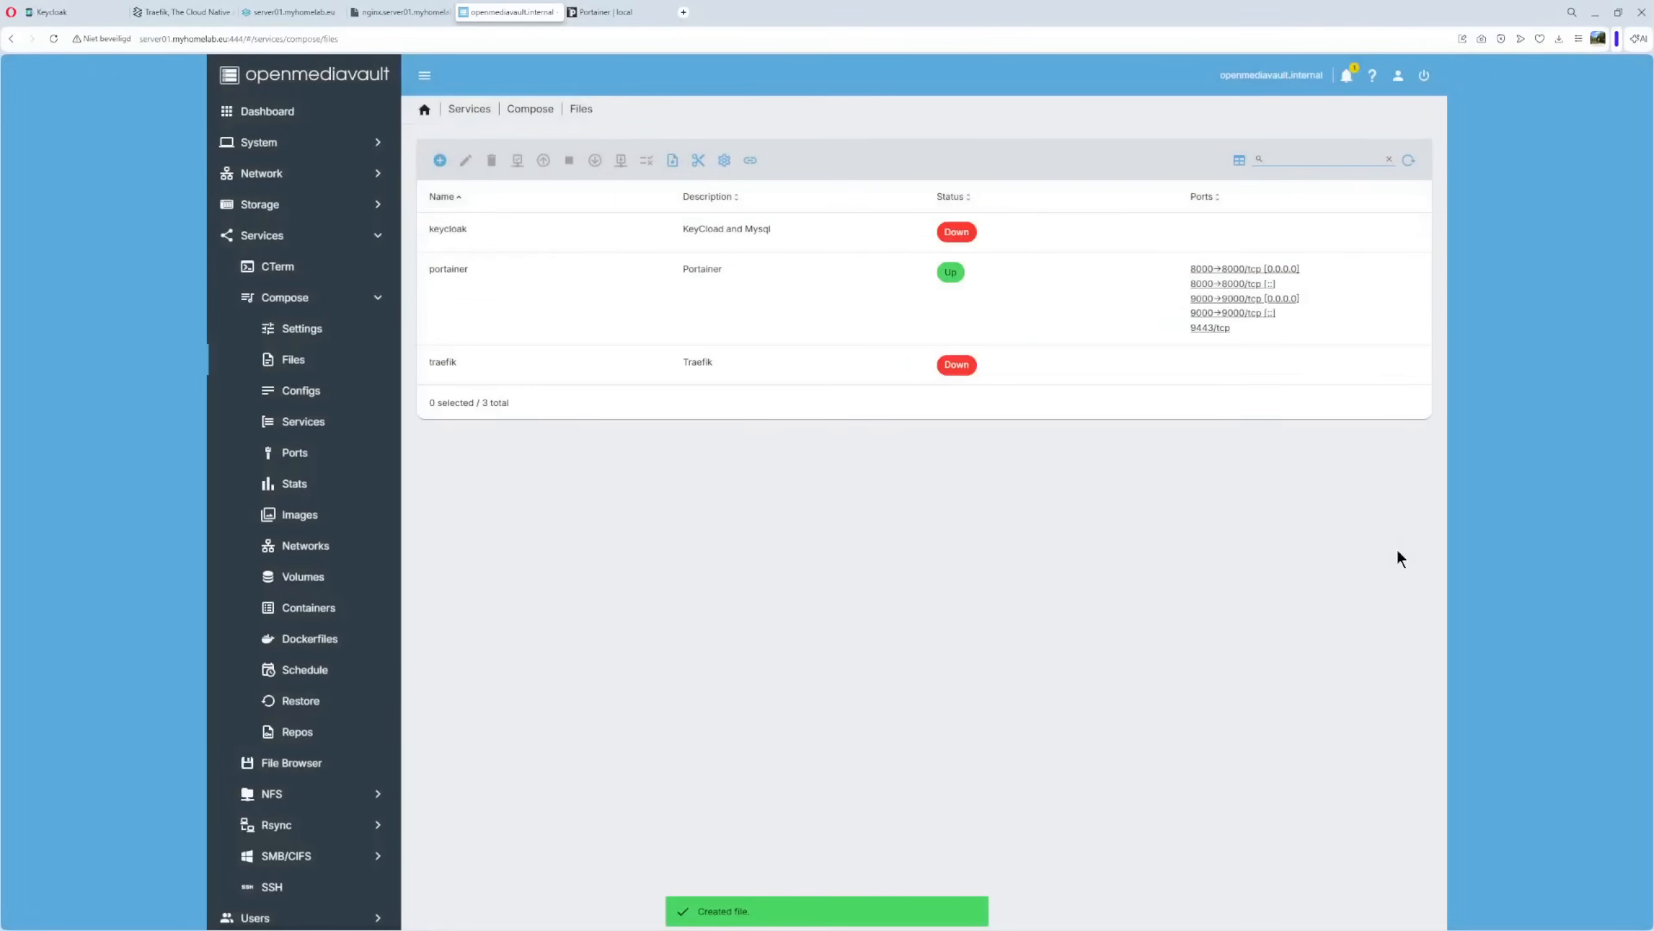
Select the traefik compose file, then go to Services > Compose > Networks.
click(430, 374)
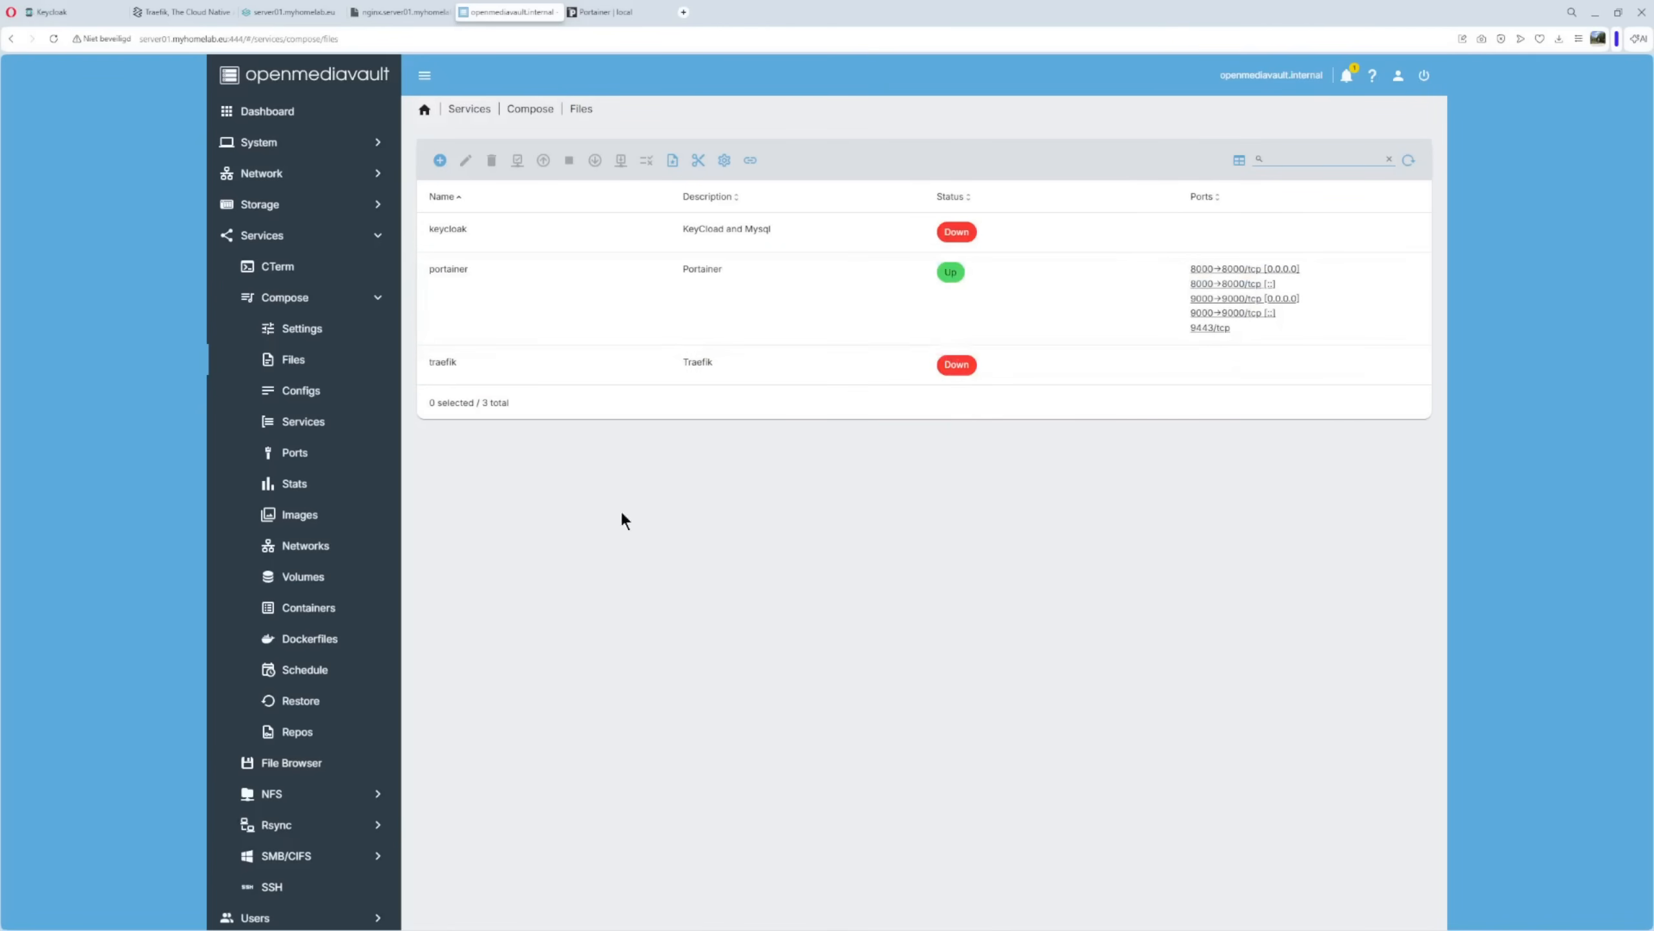
click(317, 554)
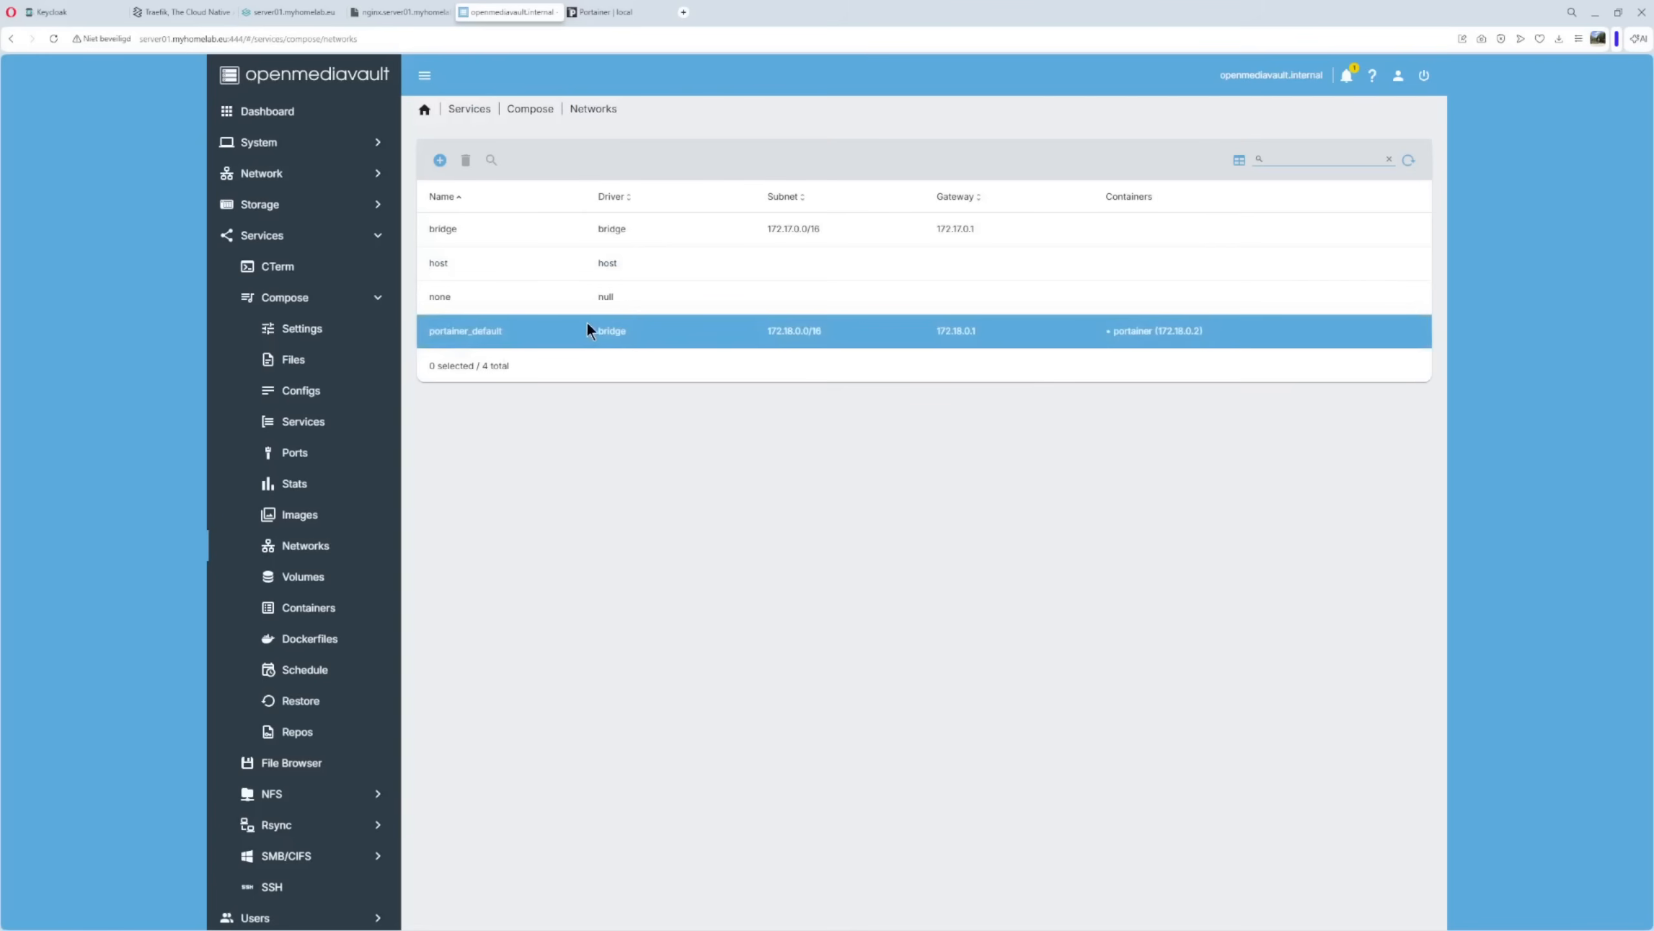
Create a bridge network named 'traefik', then go to Compose > Configs.
click(439, 161)
click(448, 178)
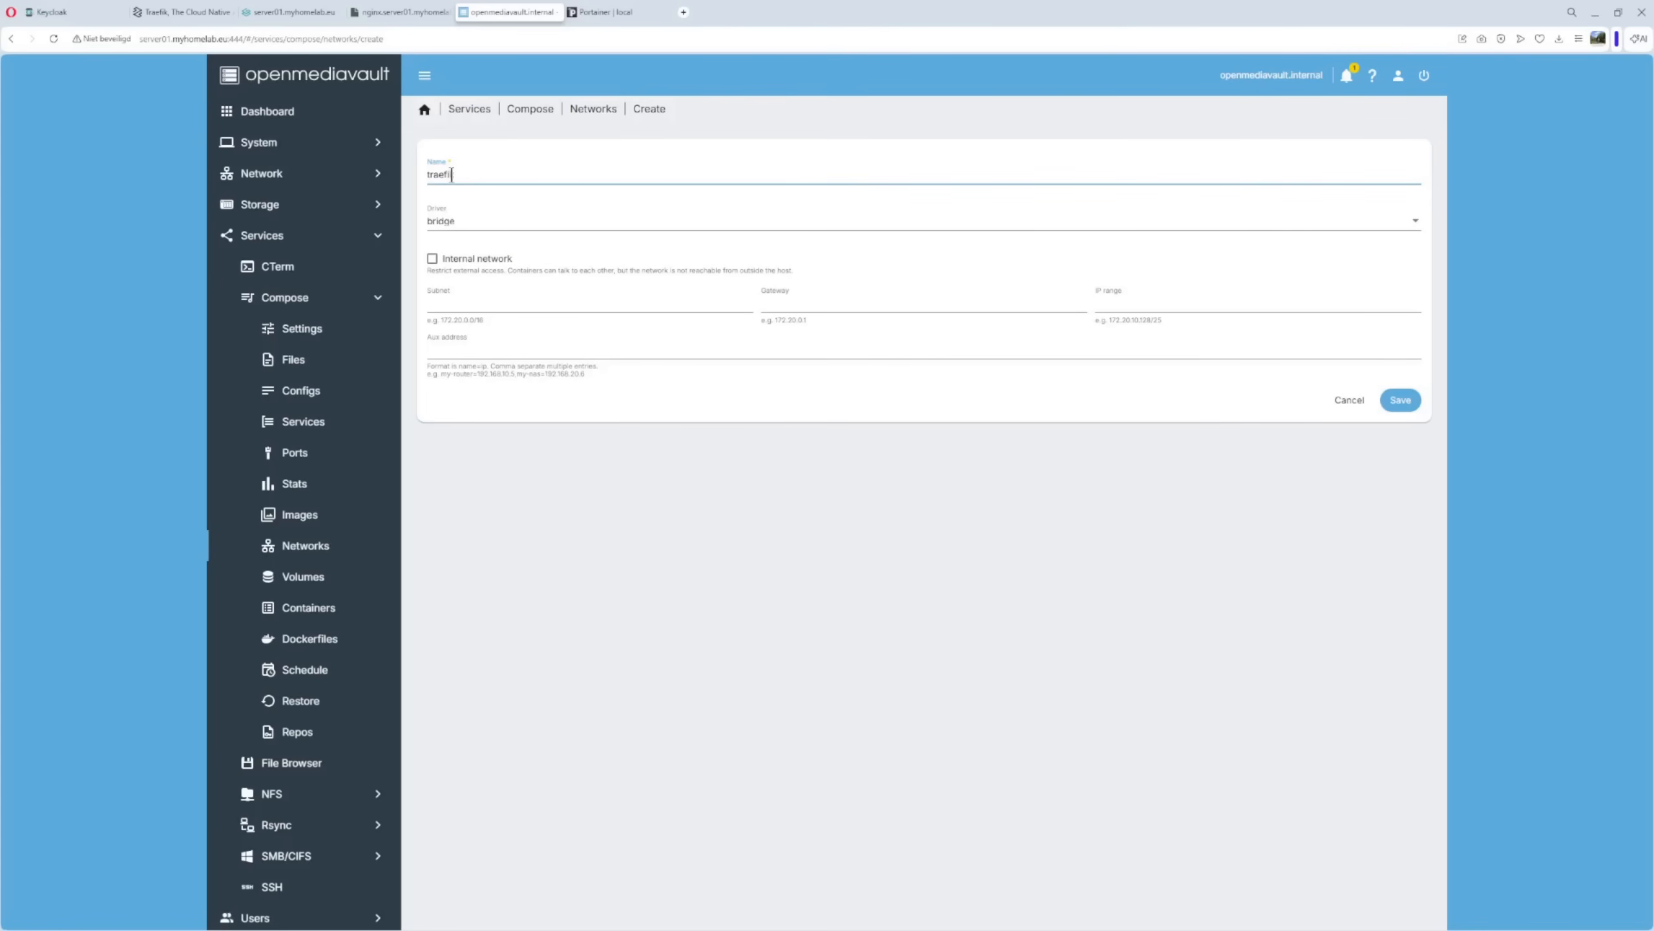
click(1398, 399)
click(451, 369)
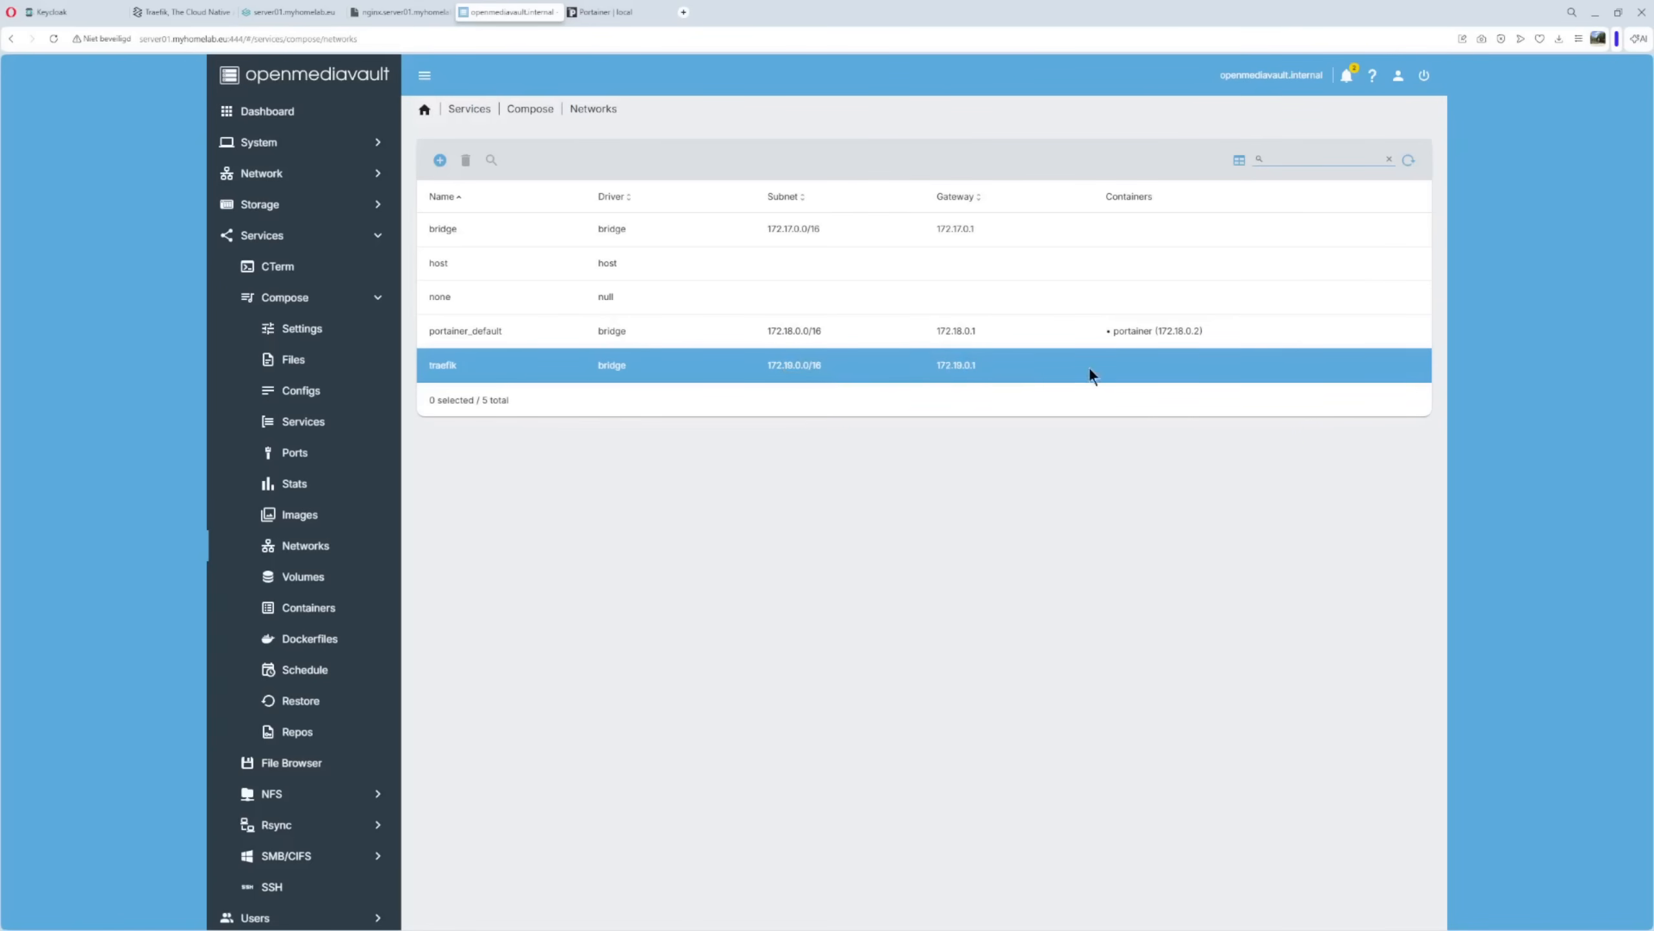
click(297, 397)
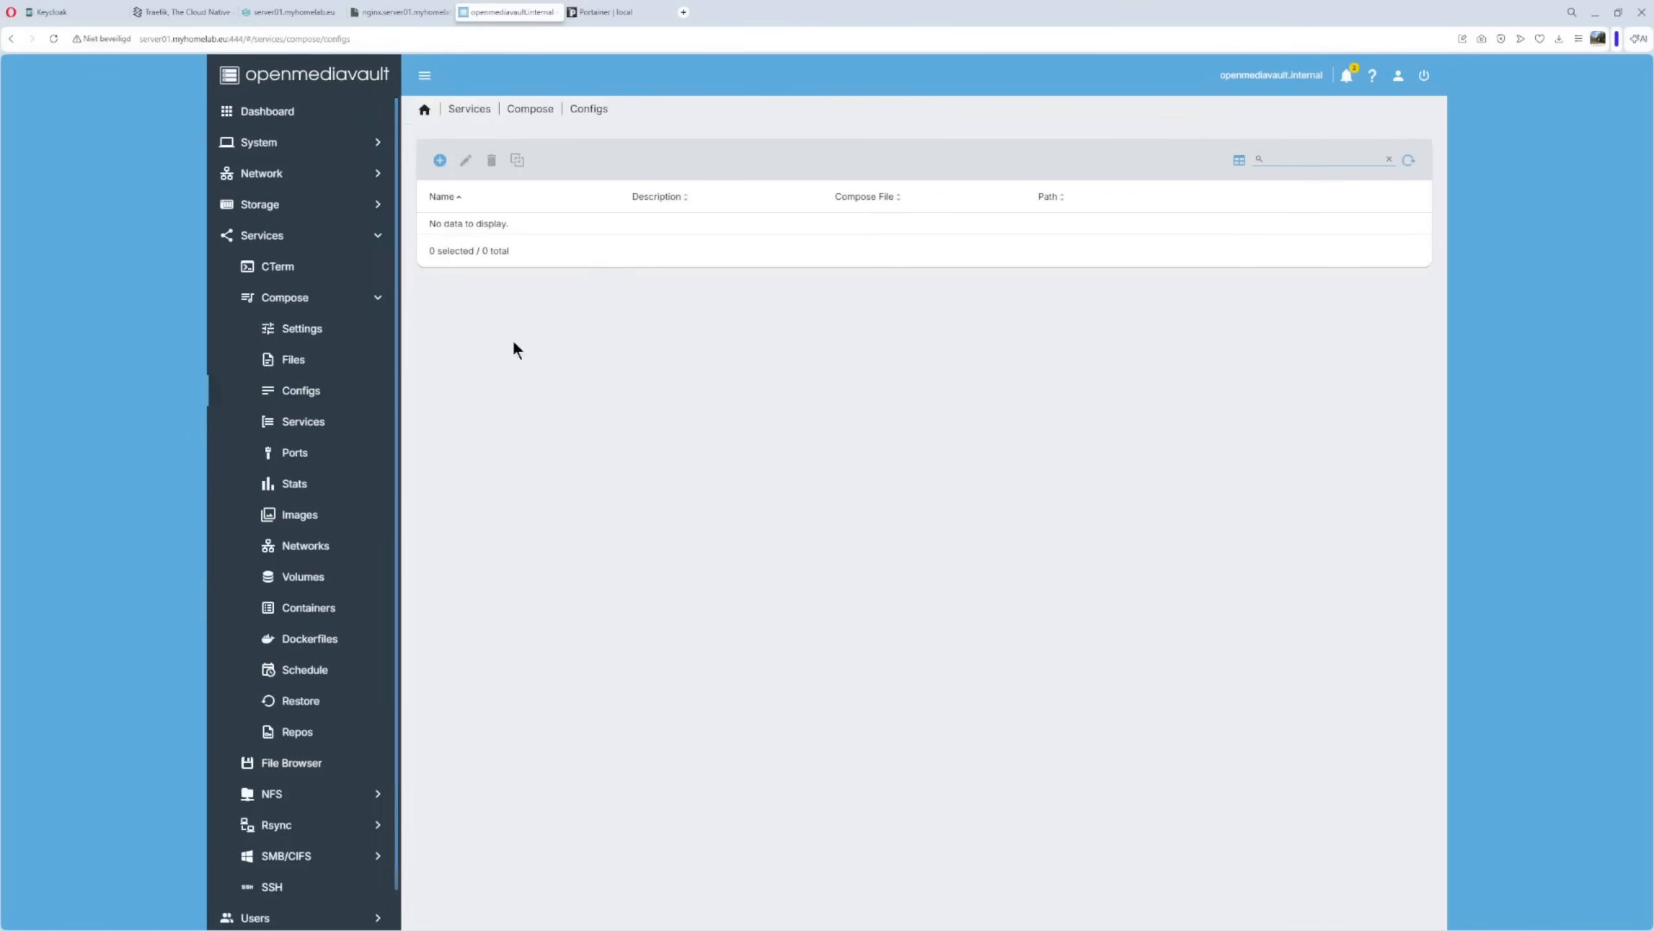
Add a config 'traefik.conf', described 'Traefik Config', attached to the traefik compose file.
click(440, 160)
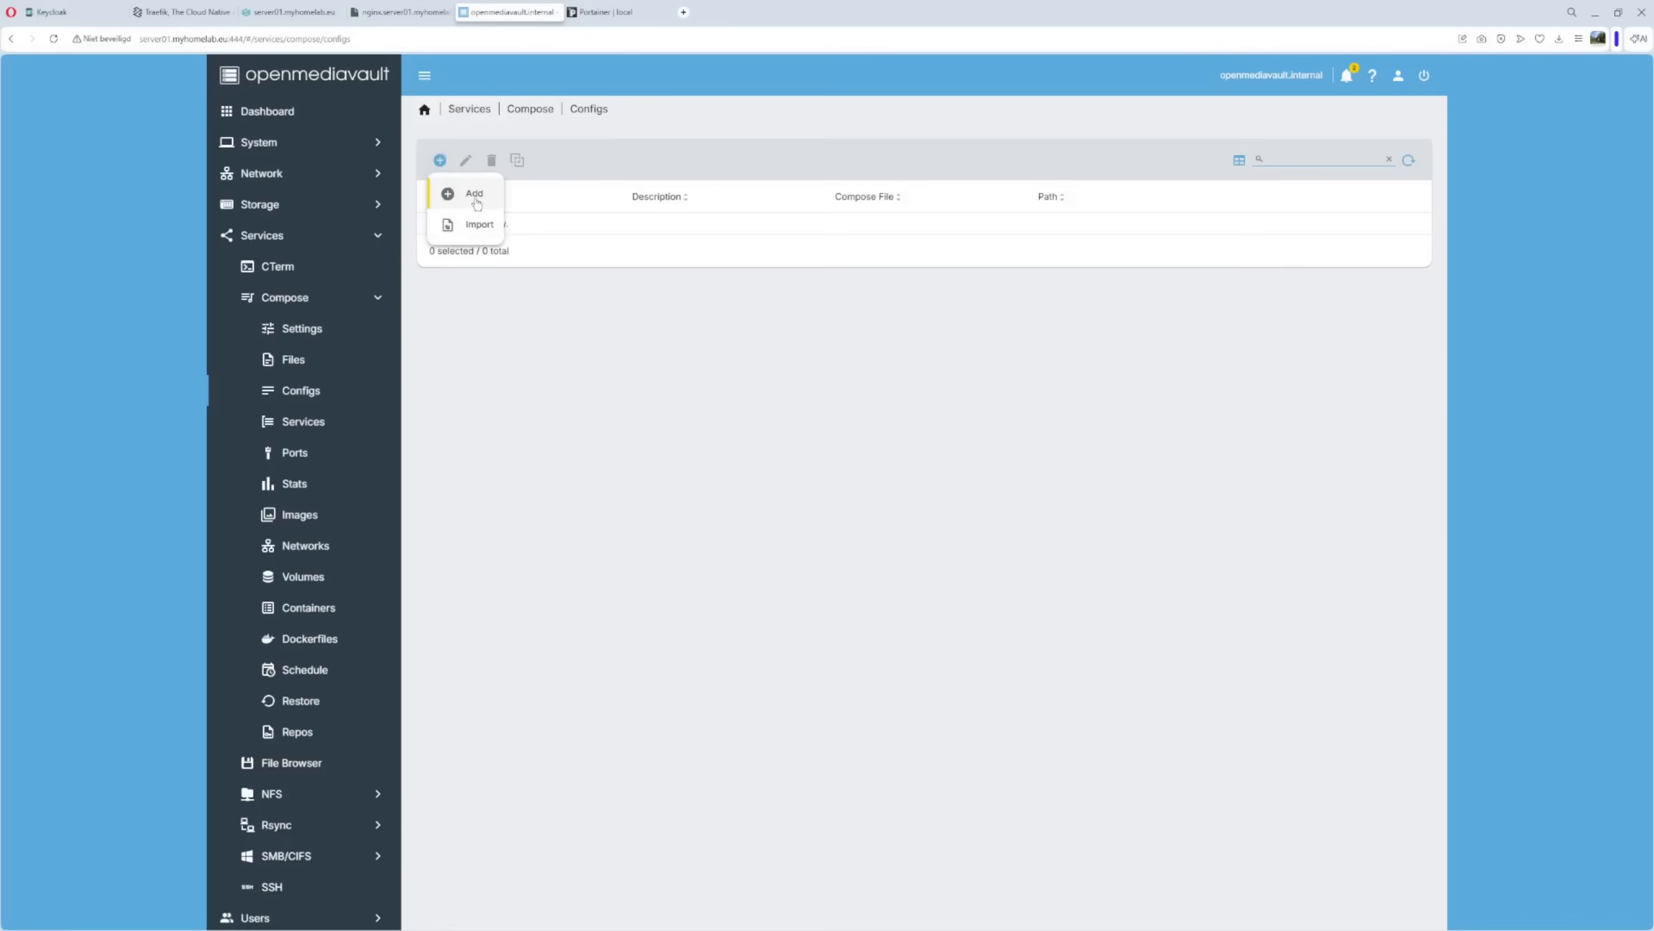
click(475, 197)
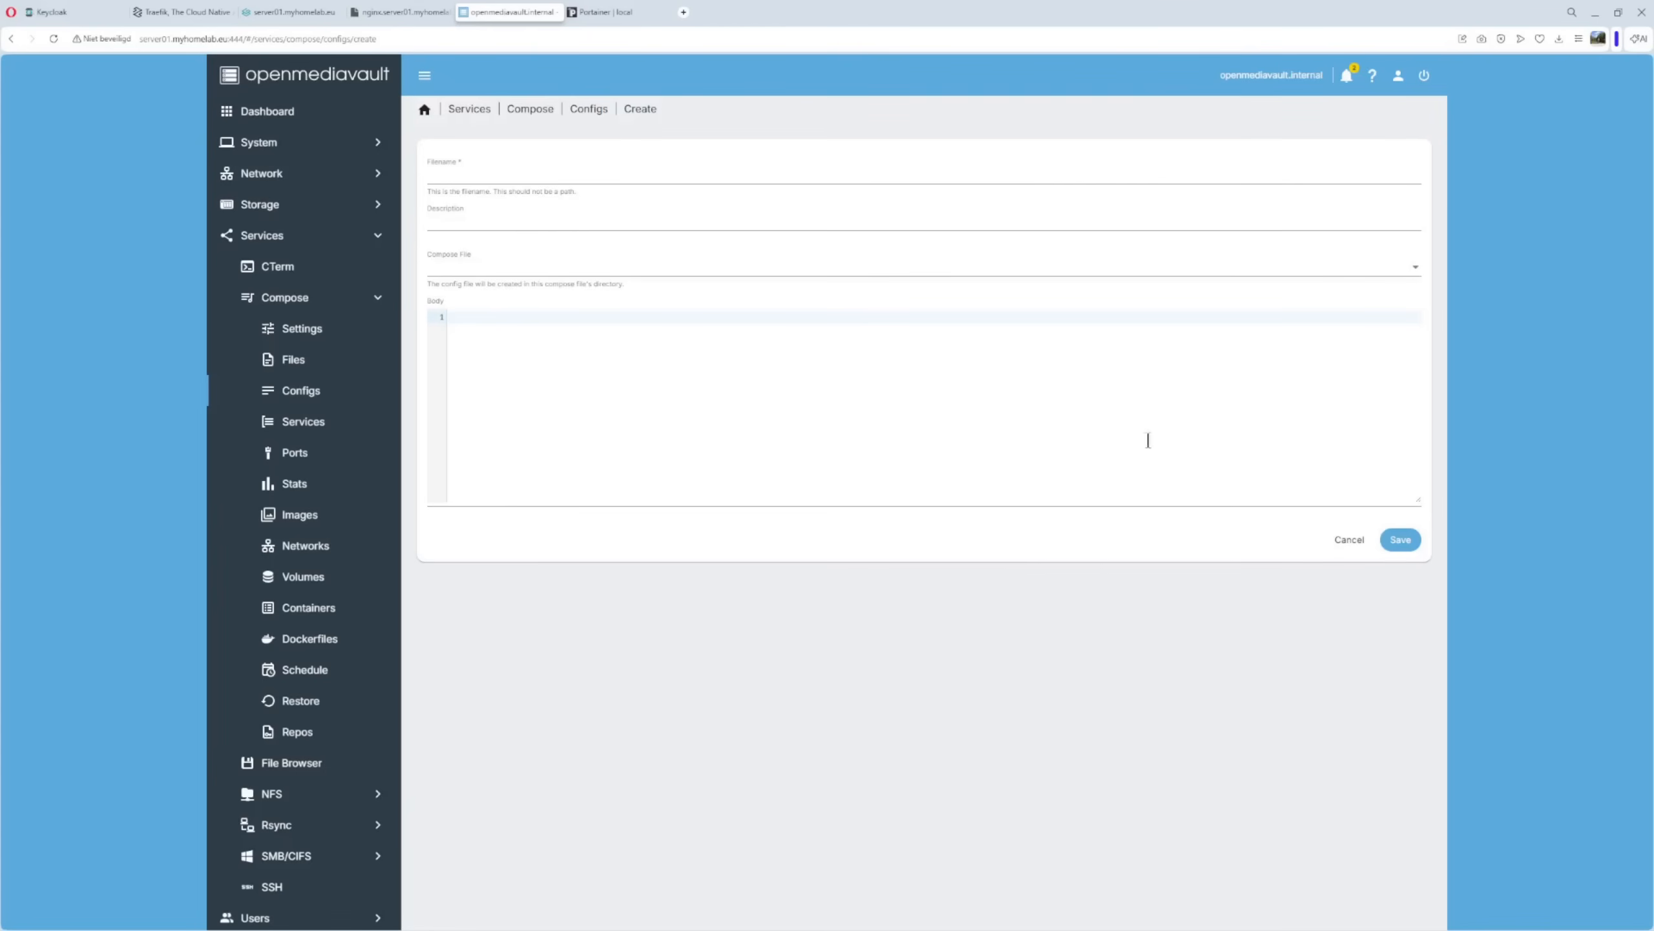
click(444, 175)
text(traefik.conf)
click(456, 223)
text(Traefik Config)
click(483, 268)
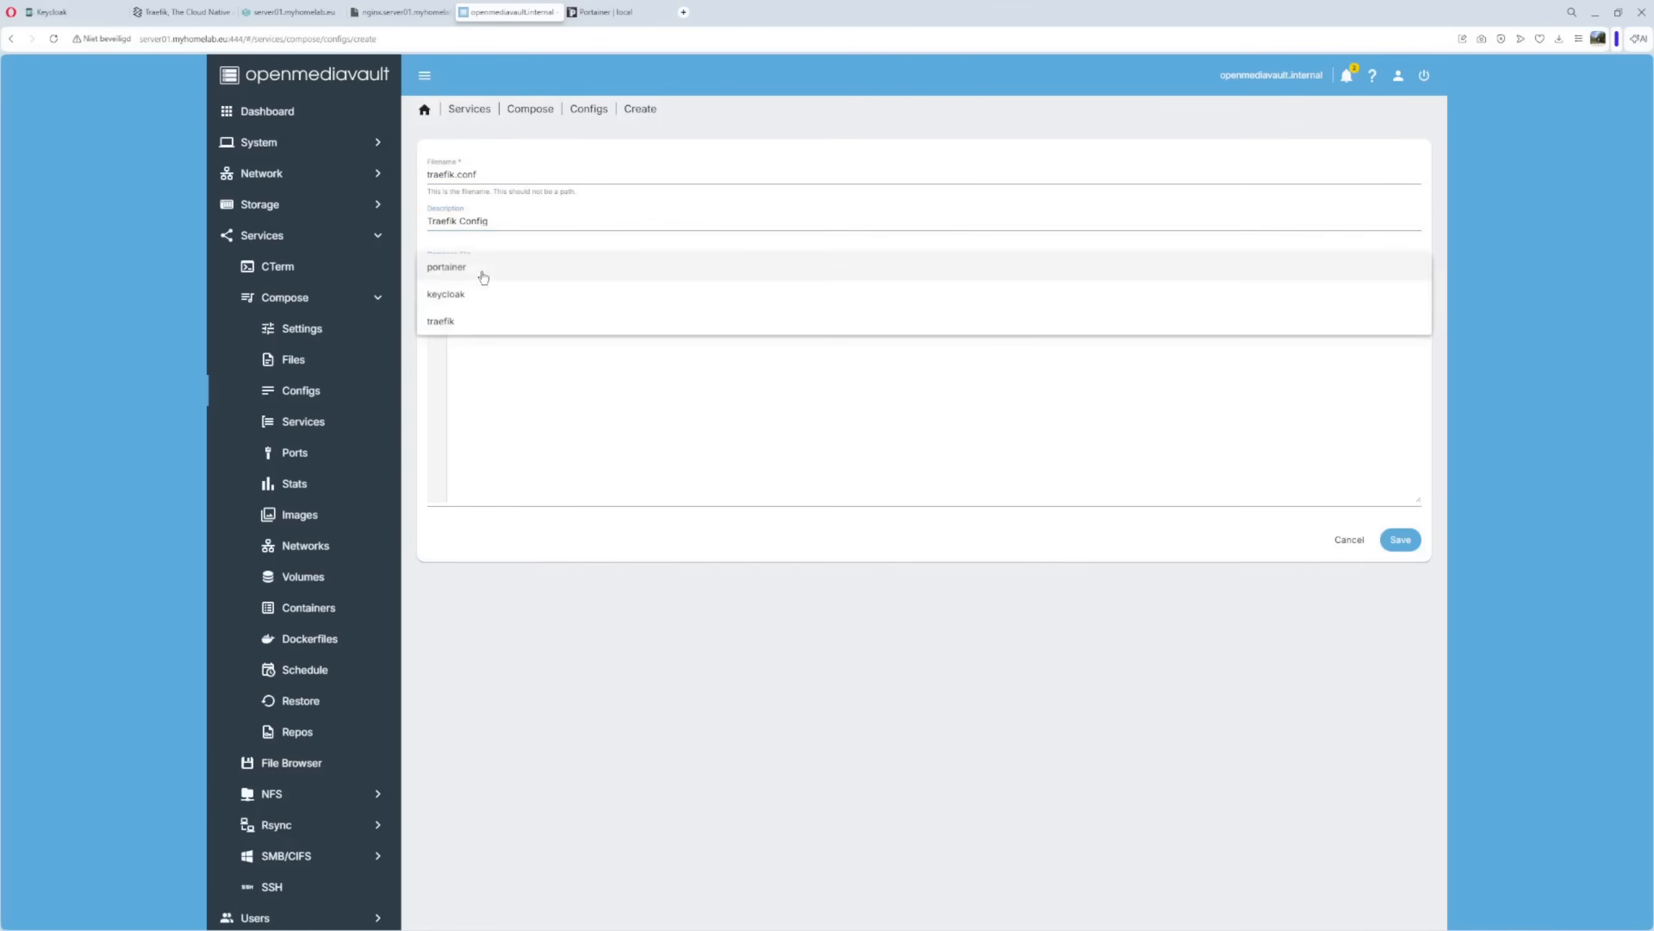
click(434, 321)
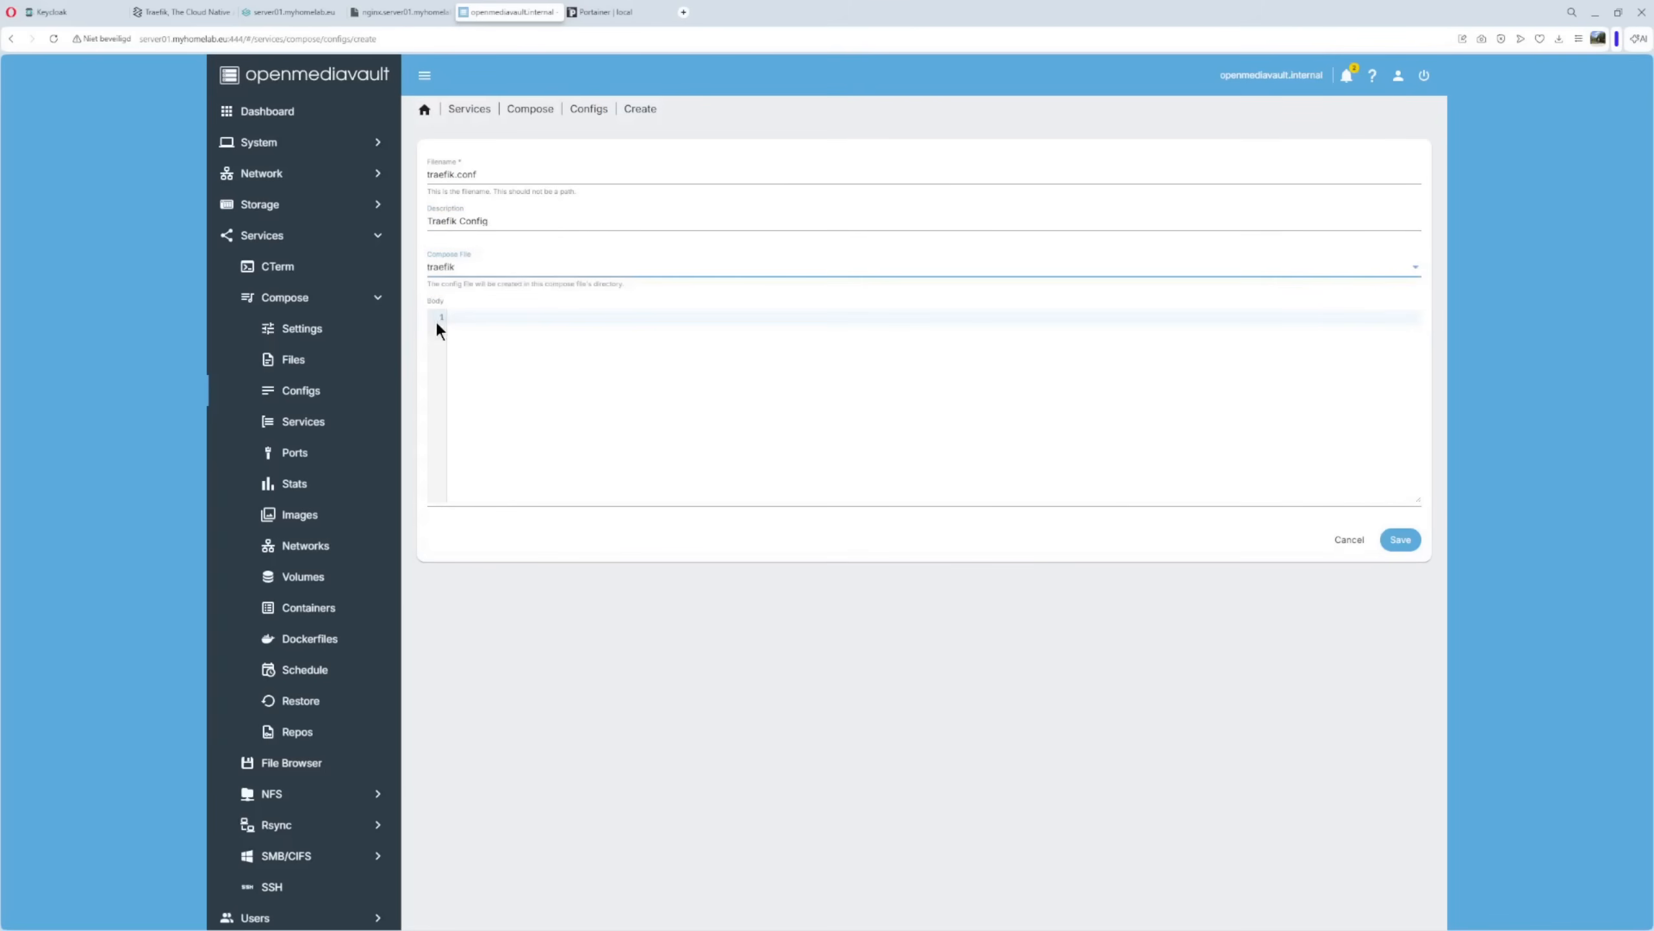
Paste the Traefik YAML settings into the config body.
click(464, 321)
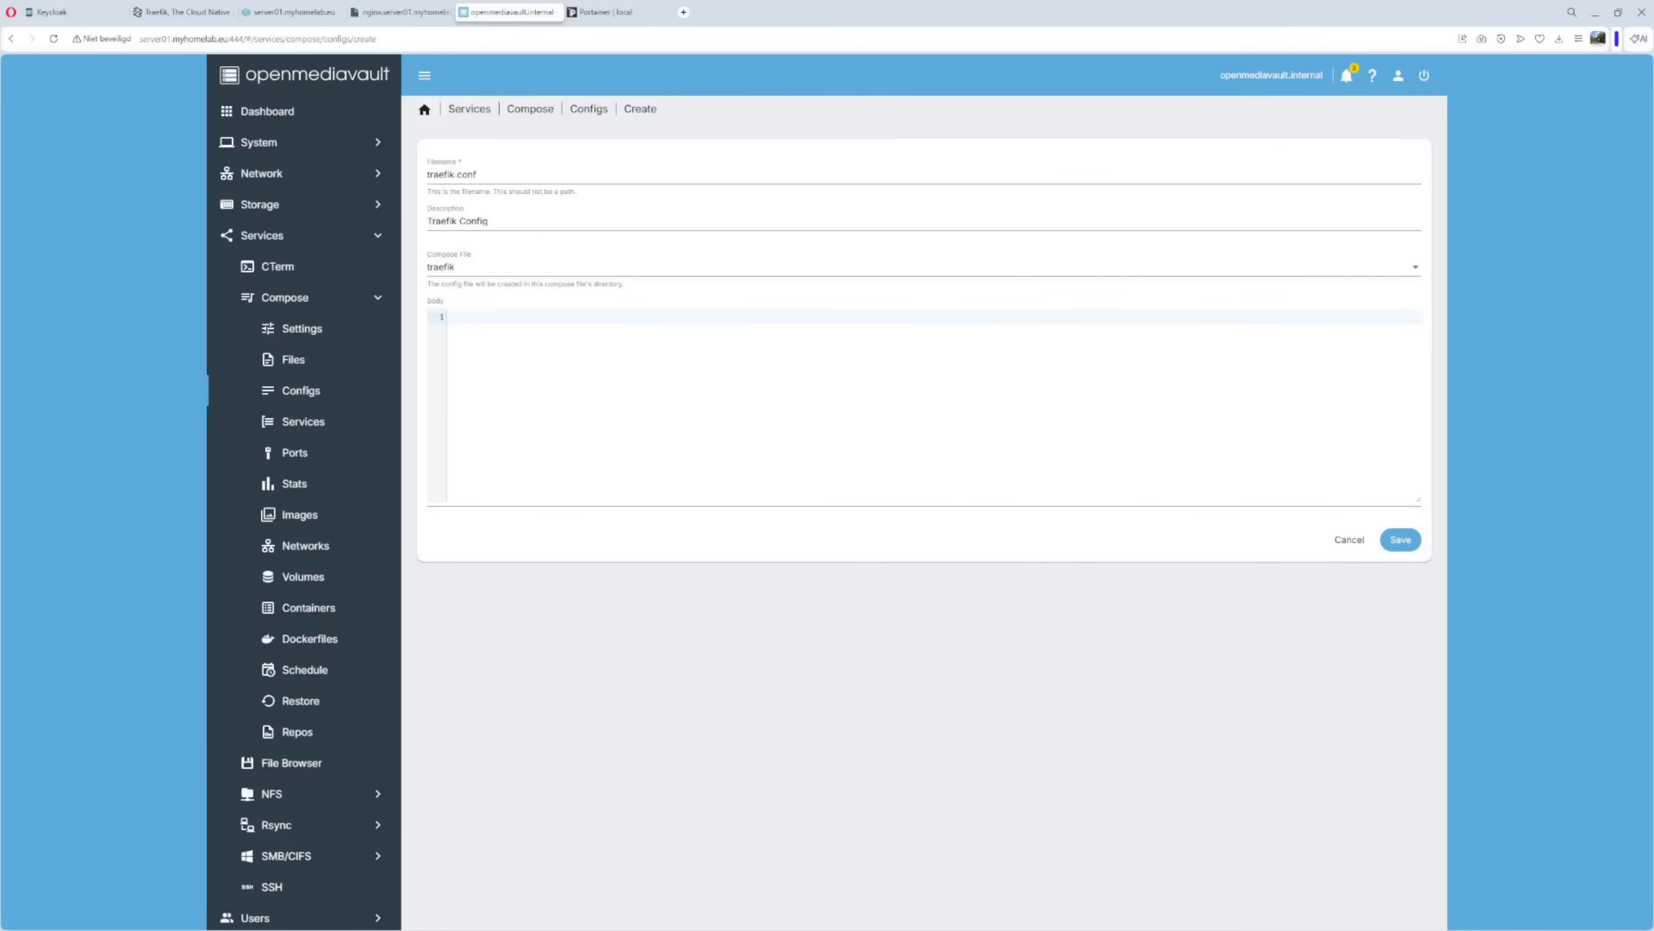
click(520, 324)
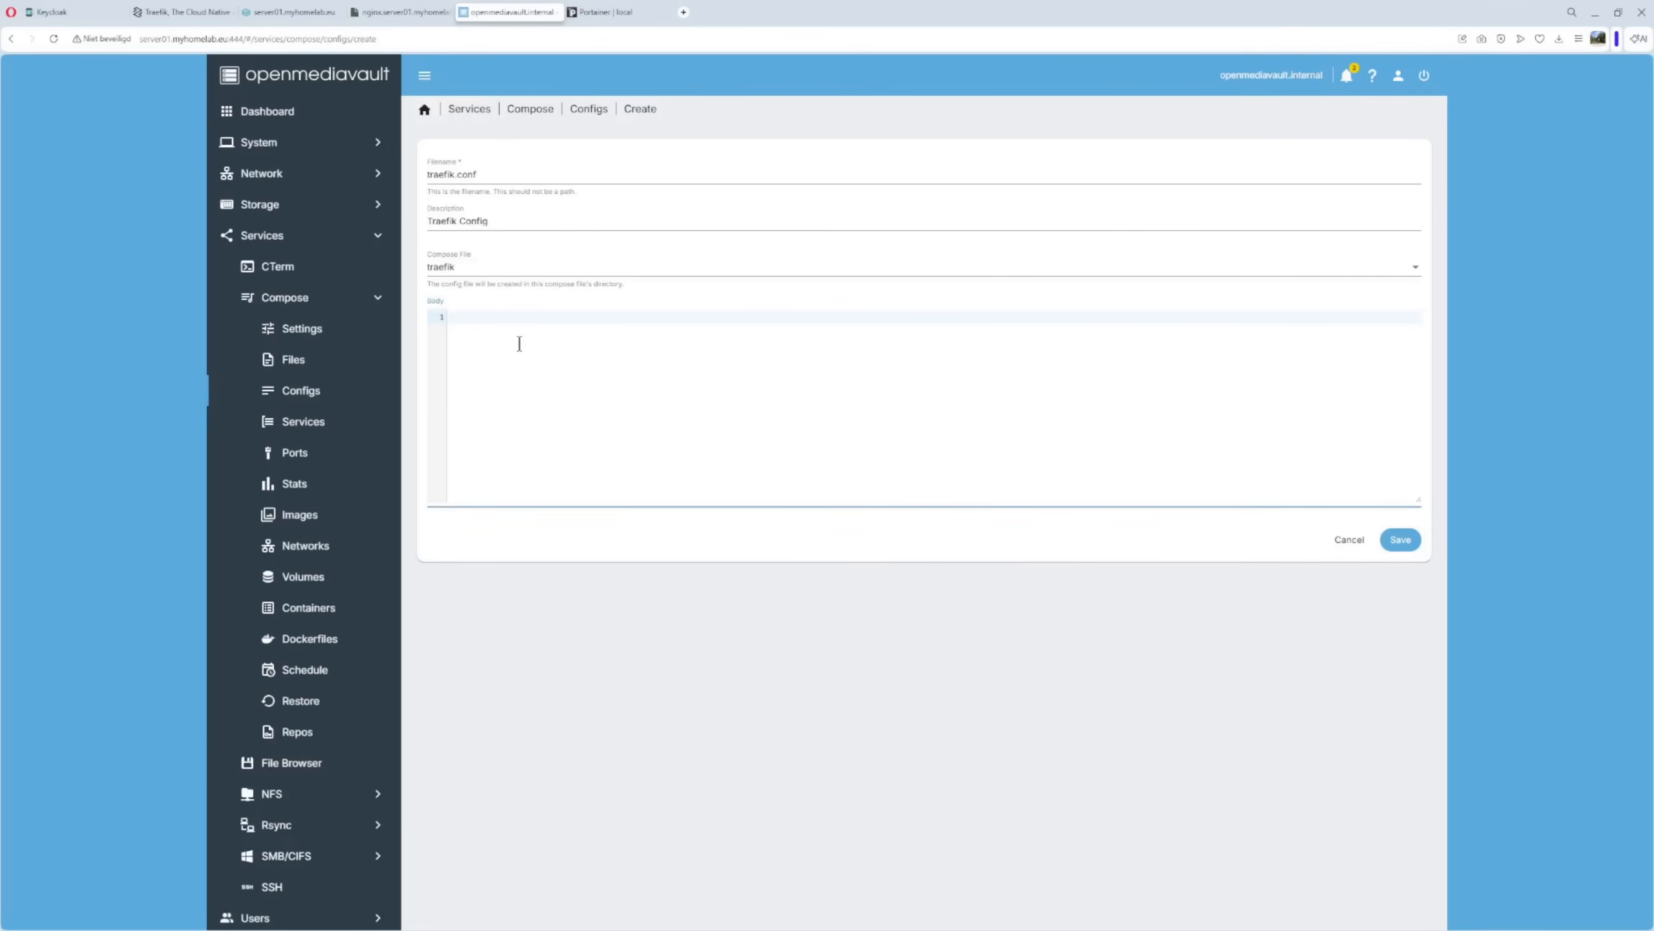
key(ctrl+v)
scroll(519, 343, up, 2)
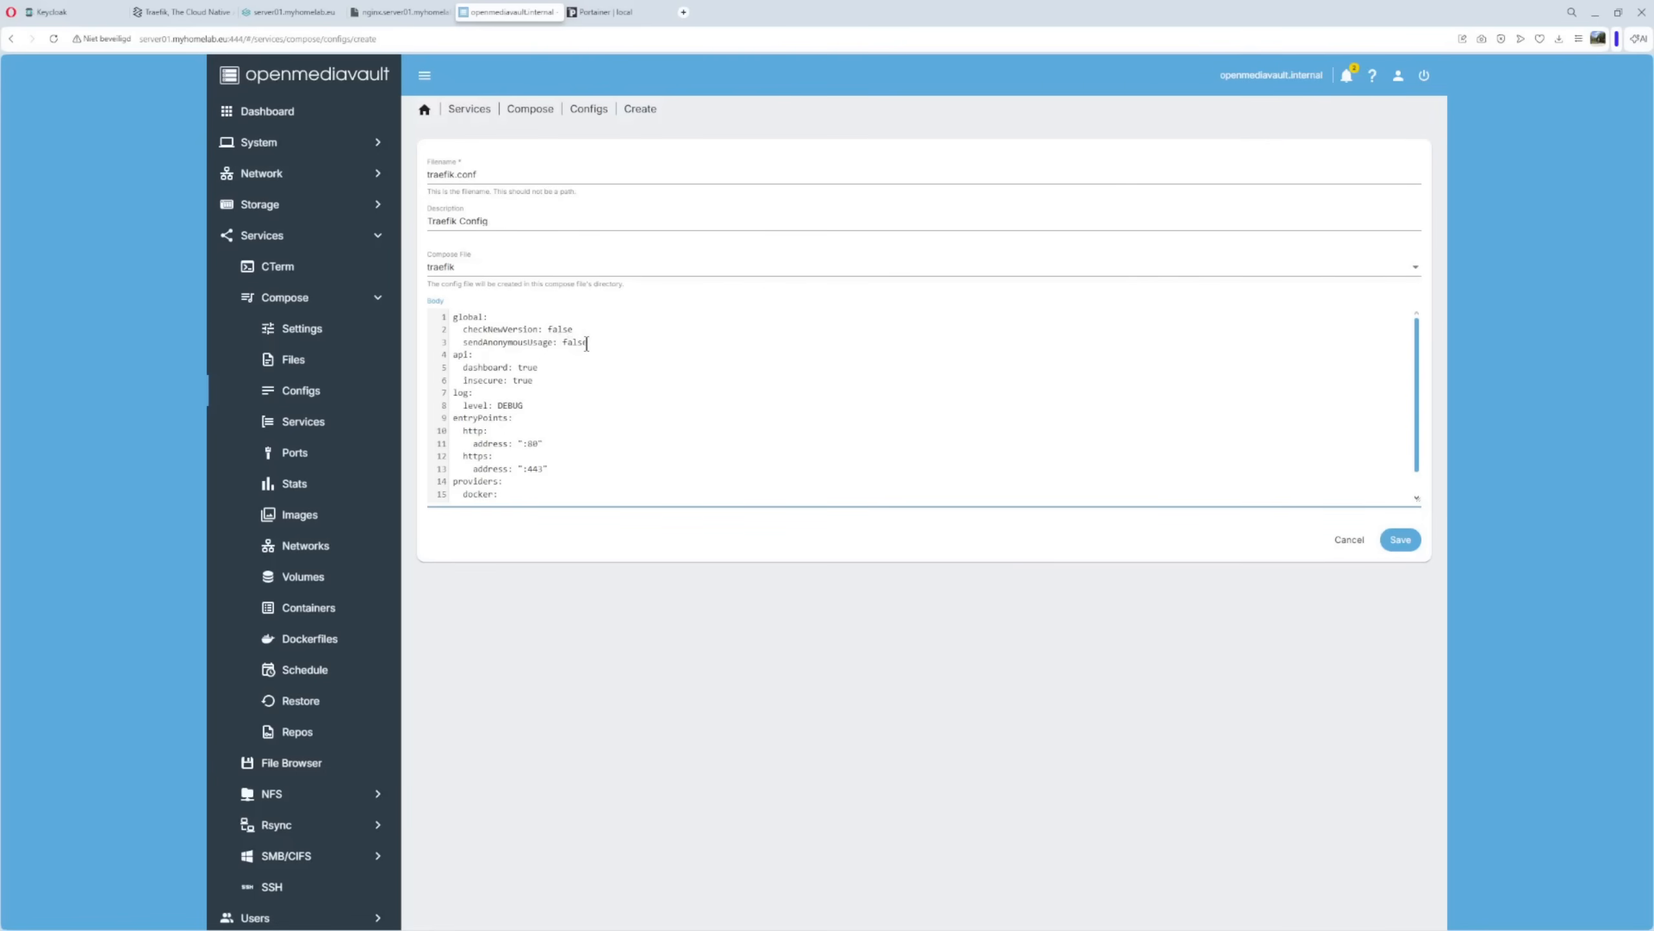
Review the api dashboard, DEBUG log level and port 80 http entry point settings.
drag(453, 355, 533, 380)
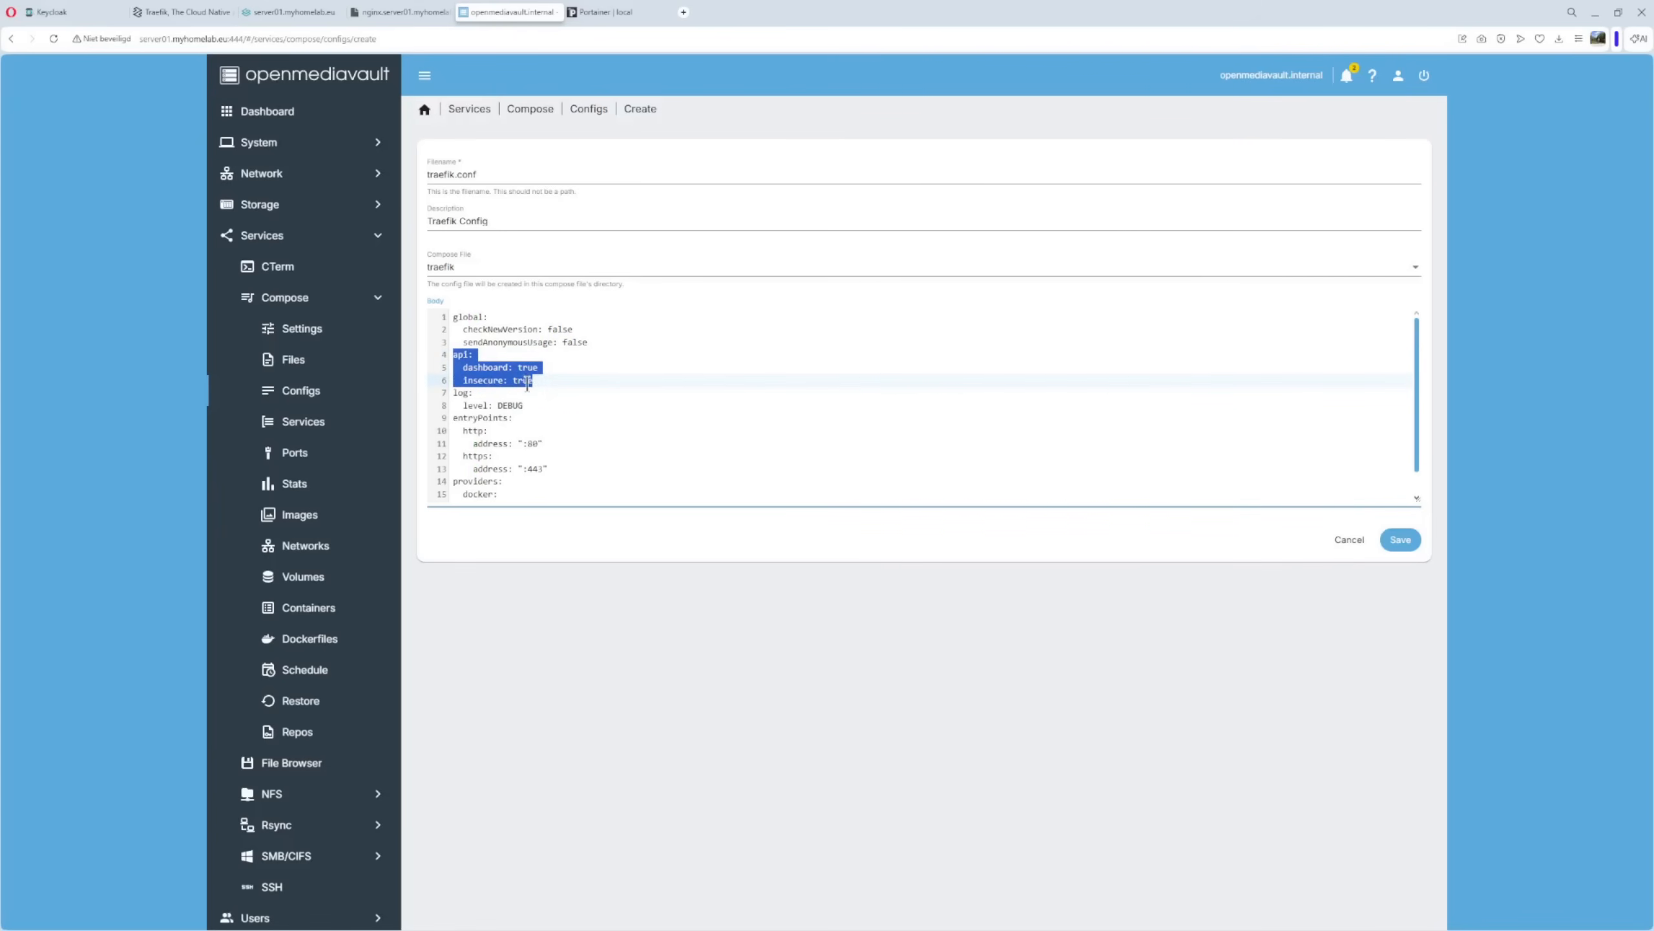
click(454, 393)
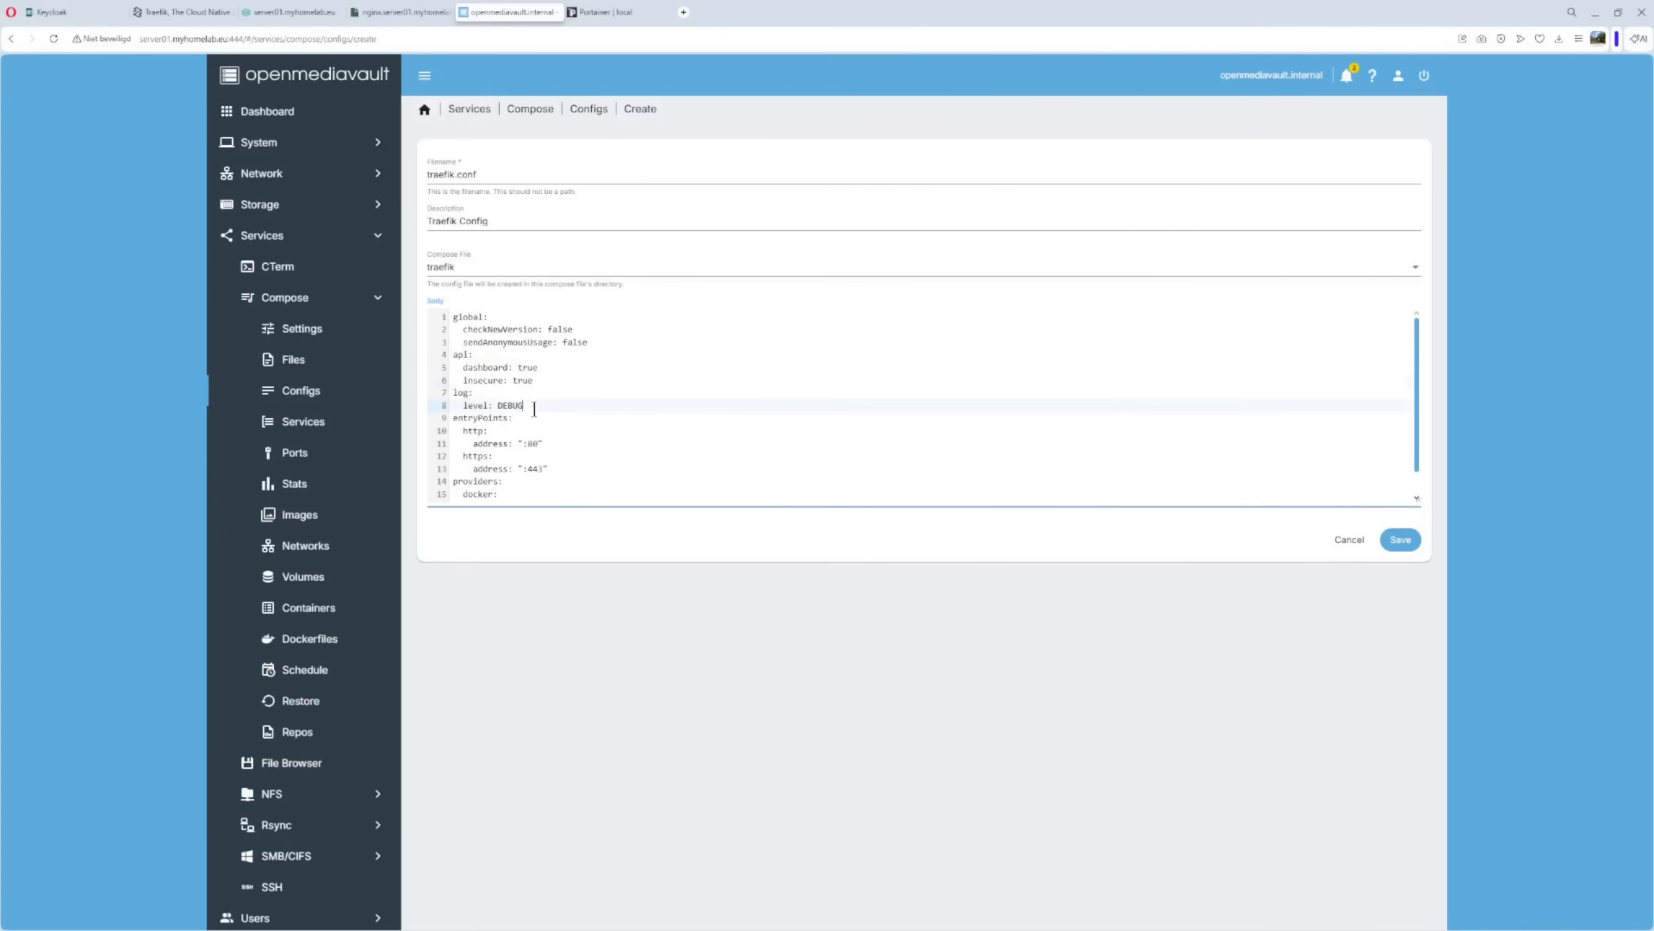
drag(454, 393, 536, 401)
click(559, 405)
drag(497, 405, 528, 404)
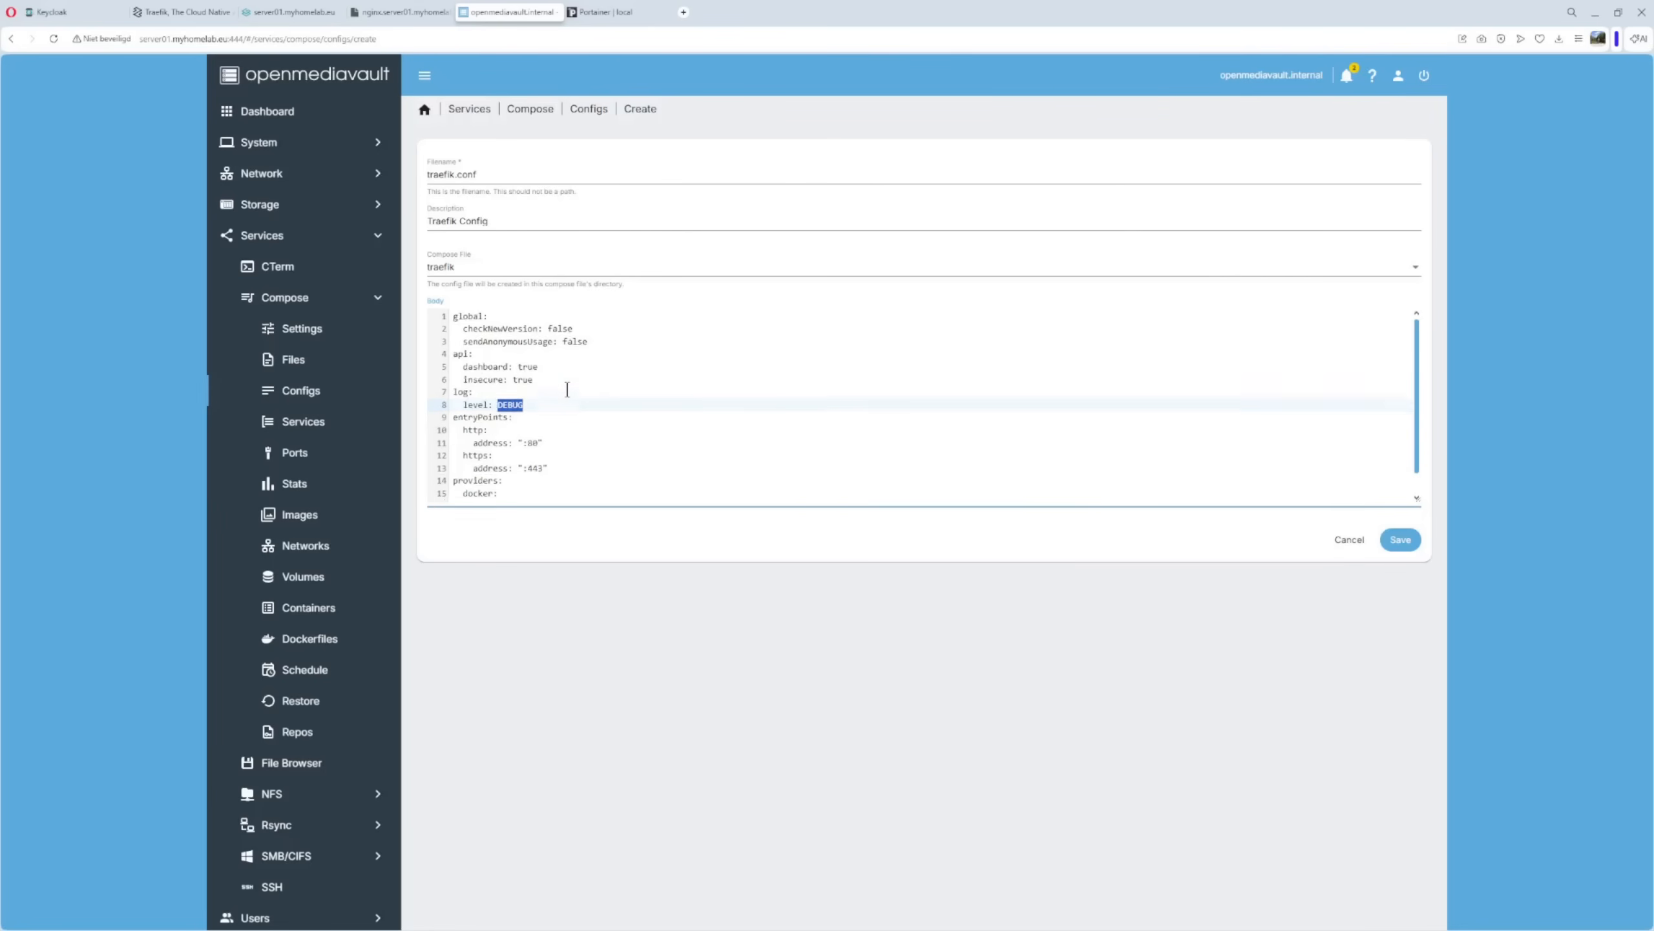
scroll(554, 391, down, 1)
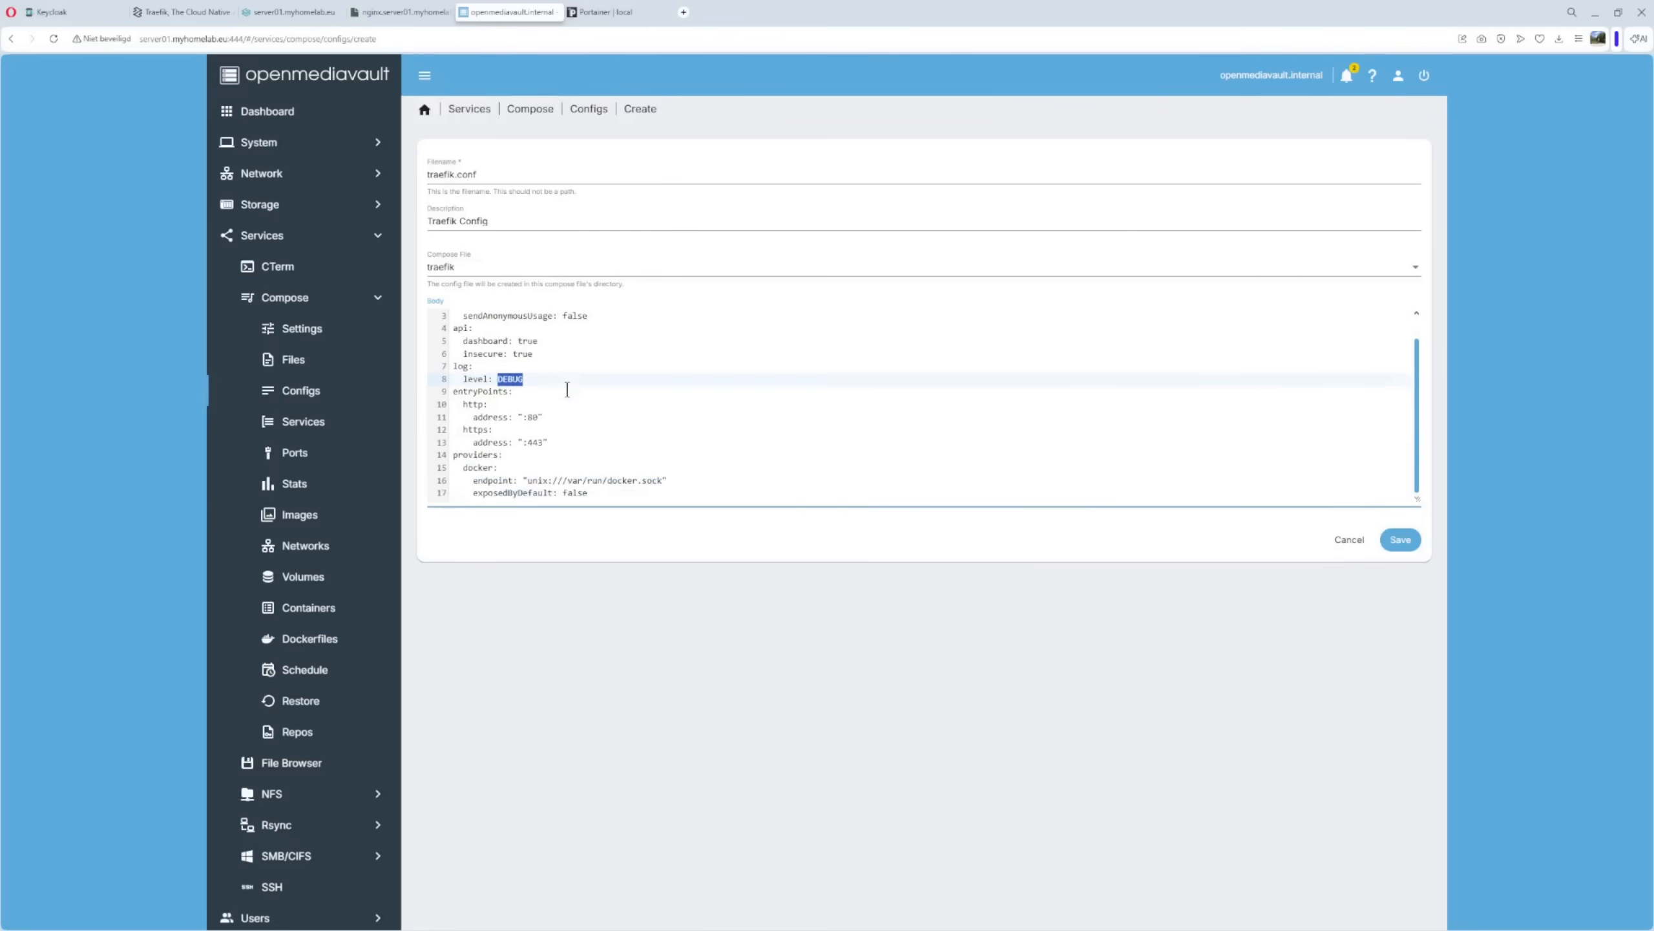
click(472, 415)
drag(472, 415, 554, 412)
click(588, 444)
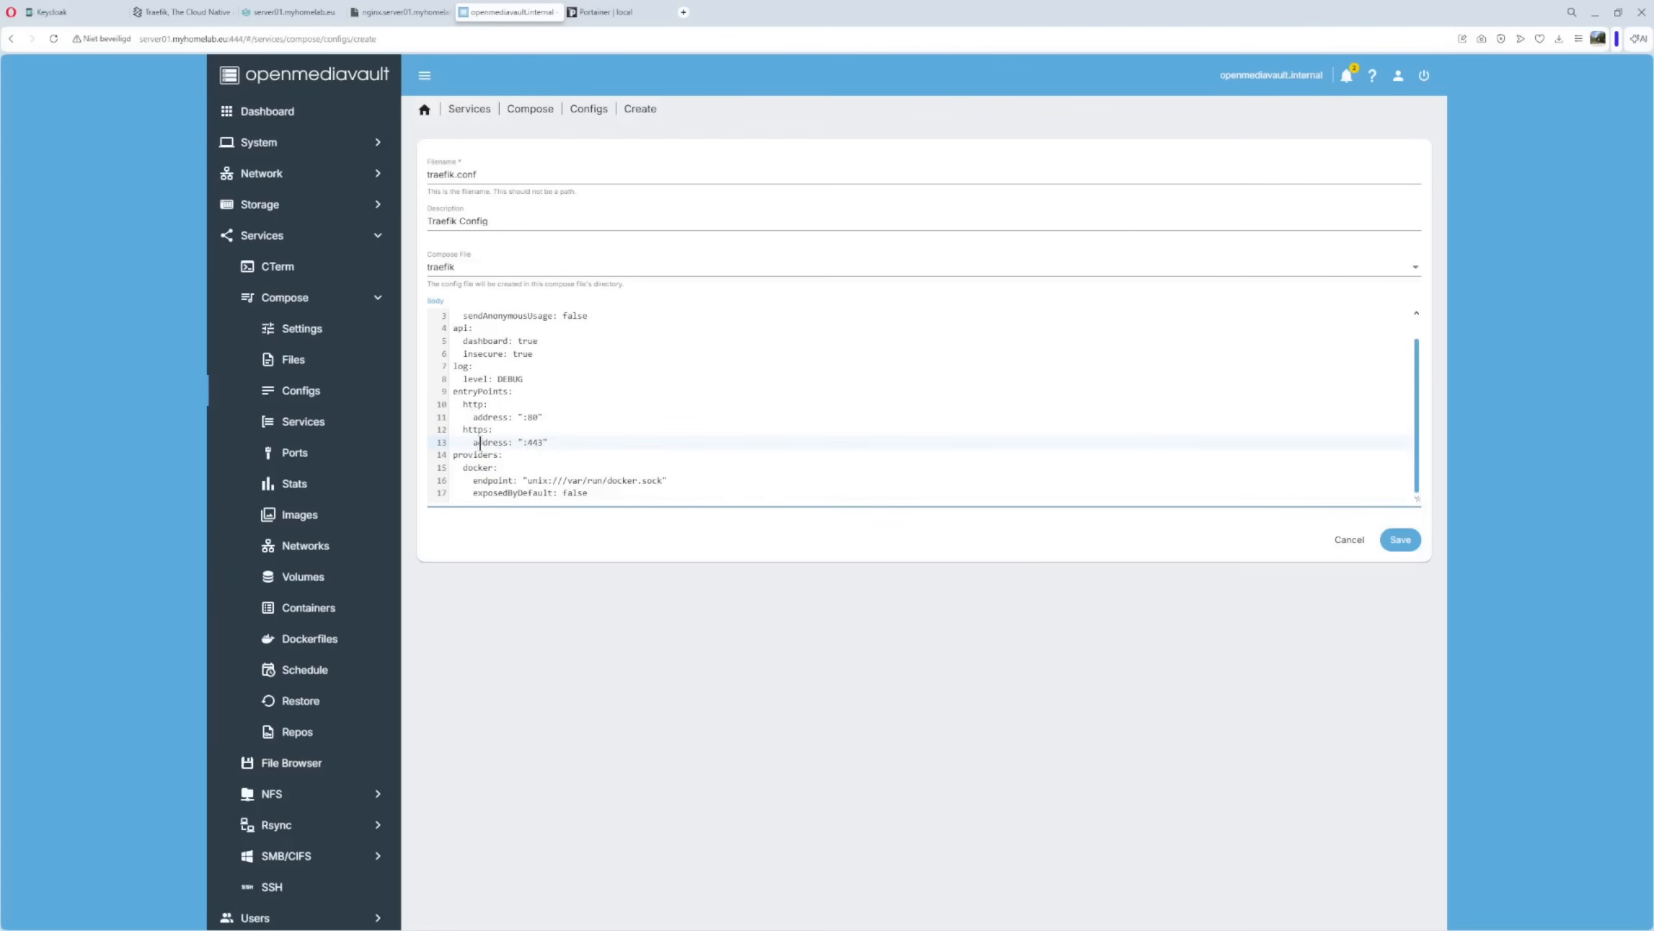
drag(453, 404, 560, 412)
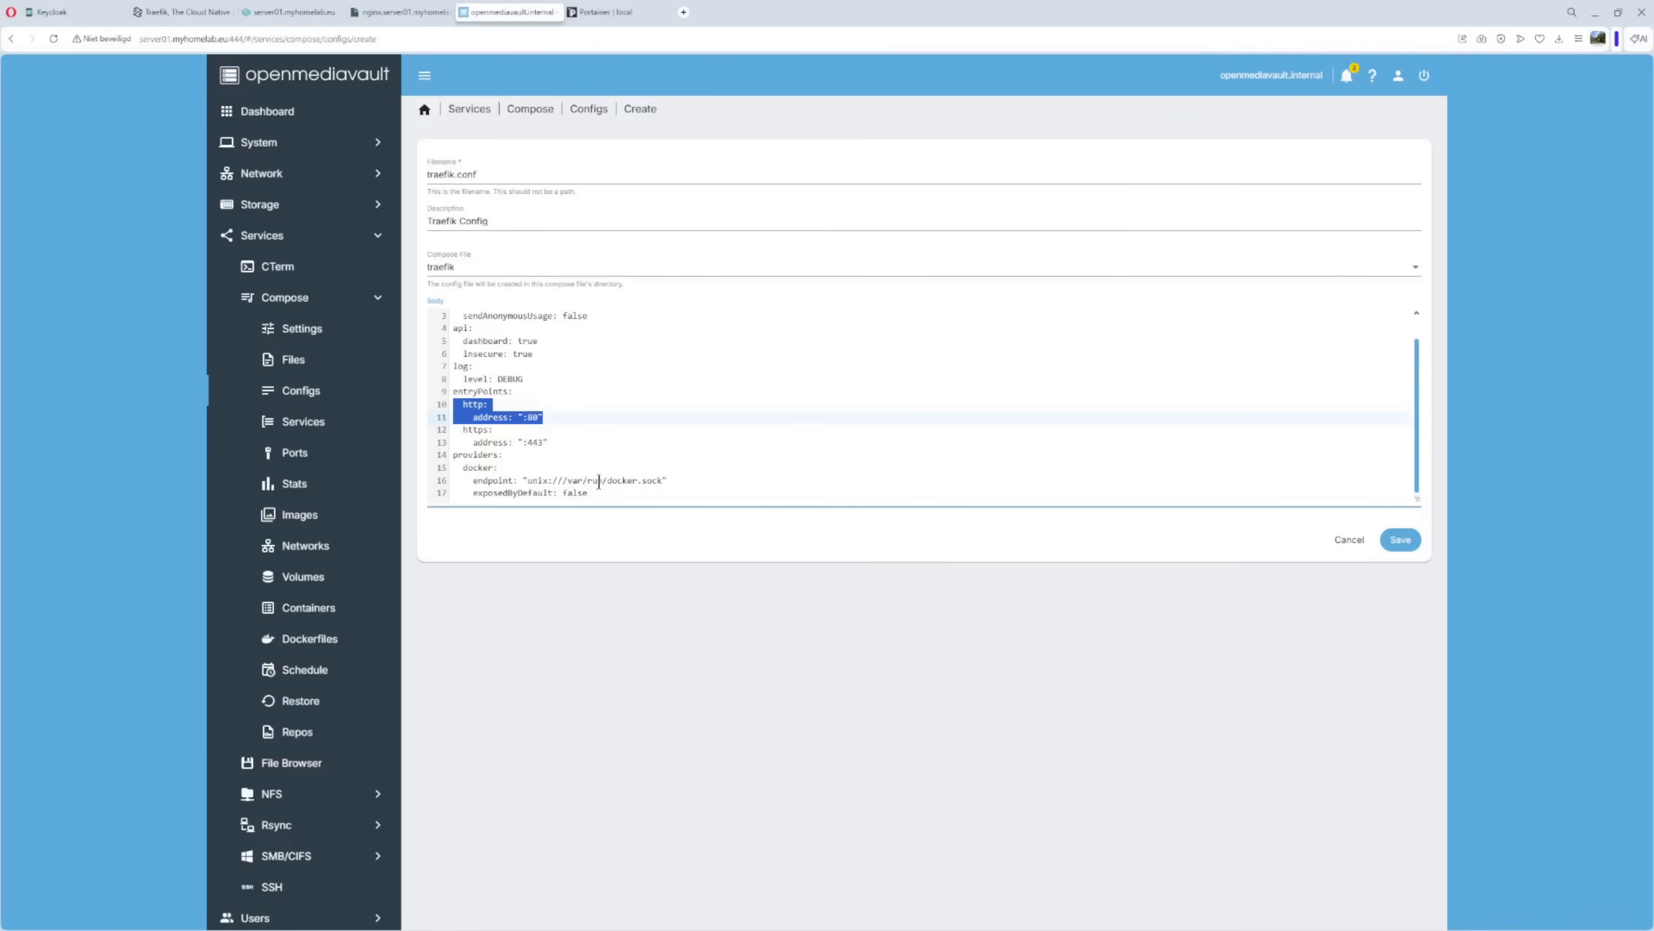
Check the docker socket path and exposedByDefault: false, then save traefik.conf.
drag(593, 481, 671, 480)
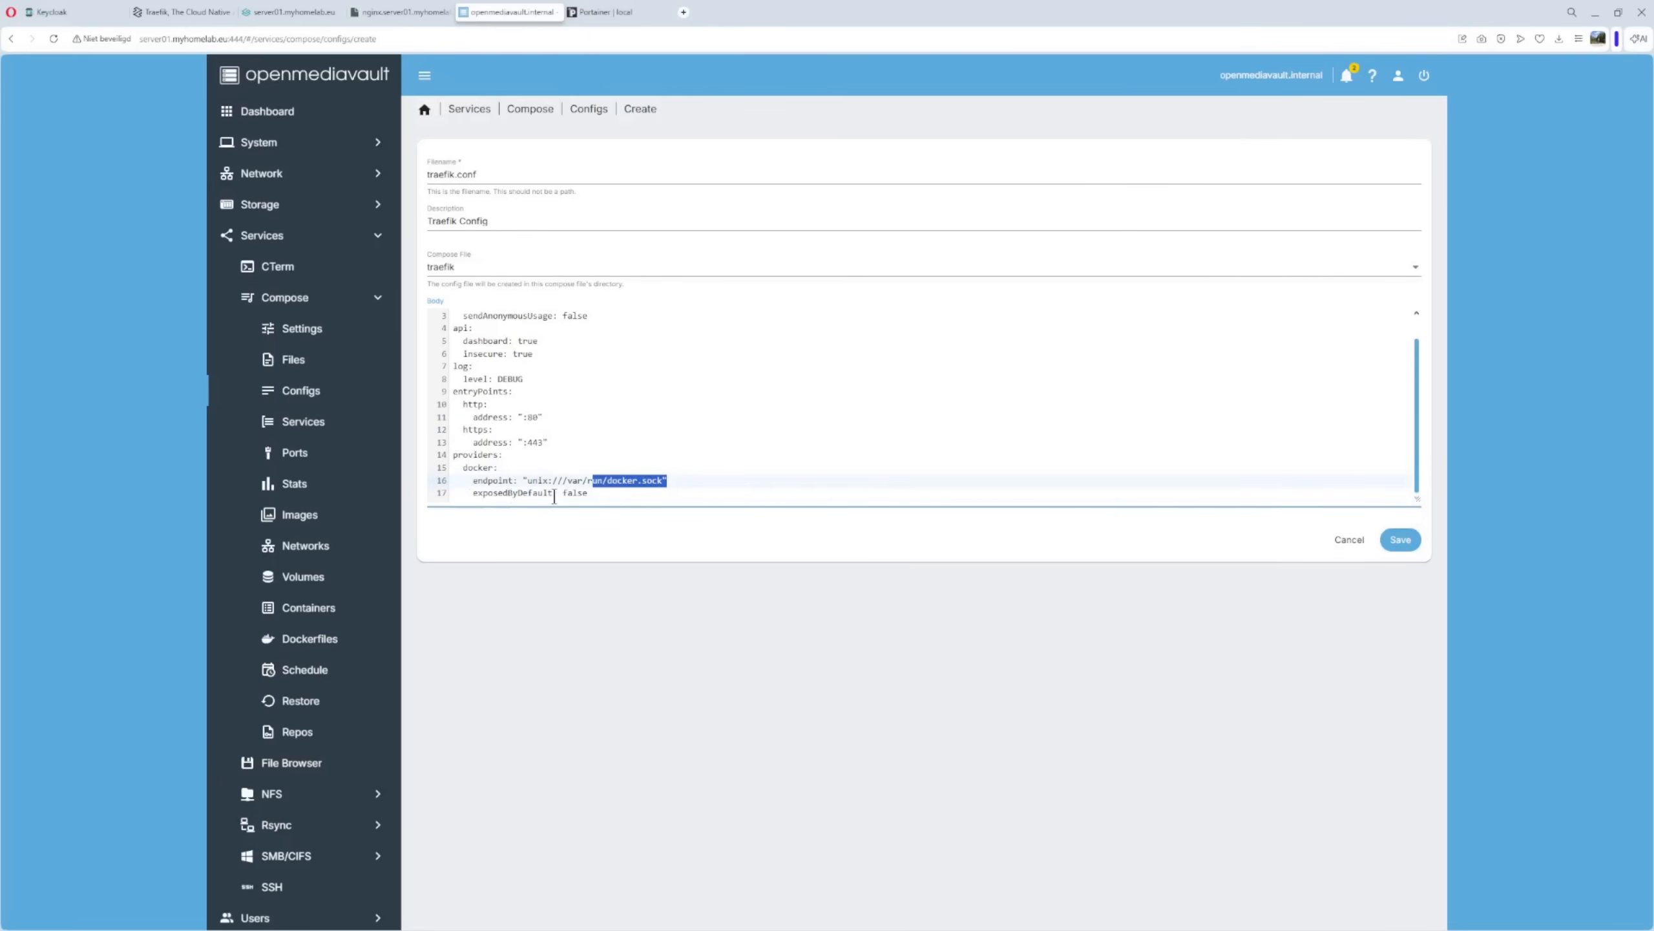
drag(558, 493, 588, 493)
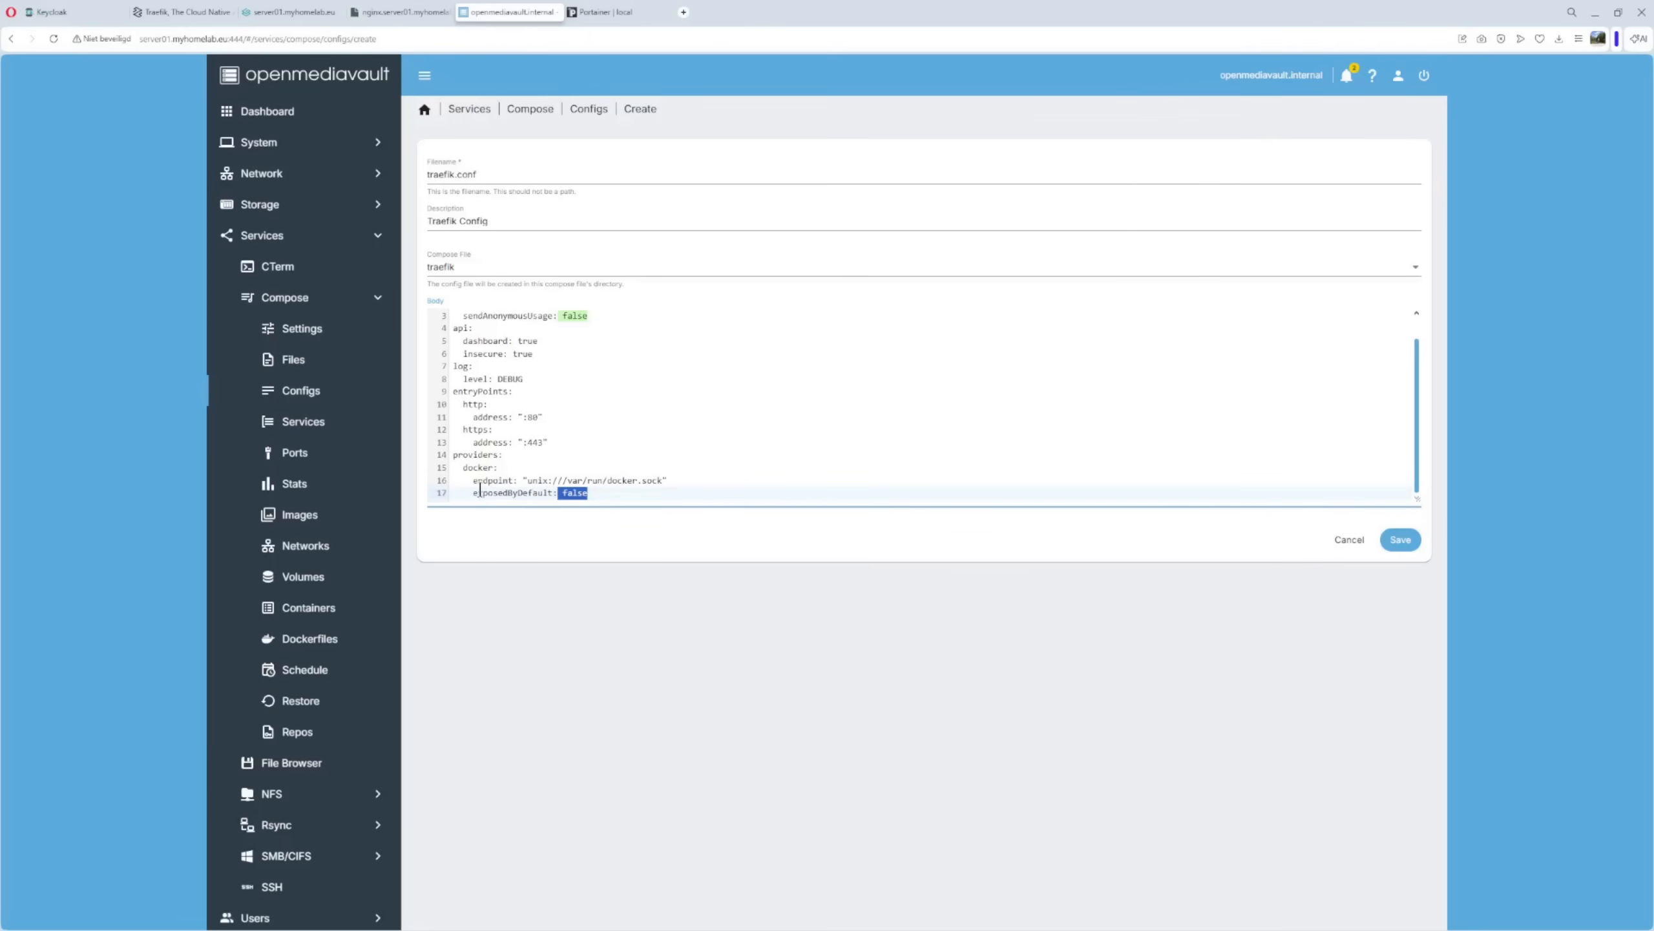
drag(473, 493, 593, 491)
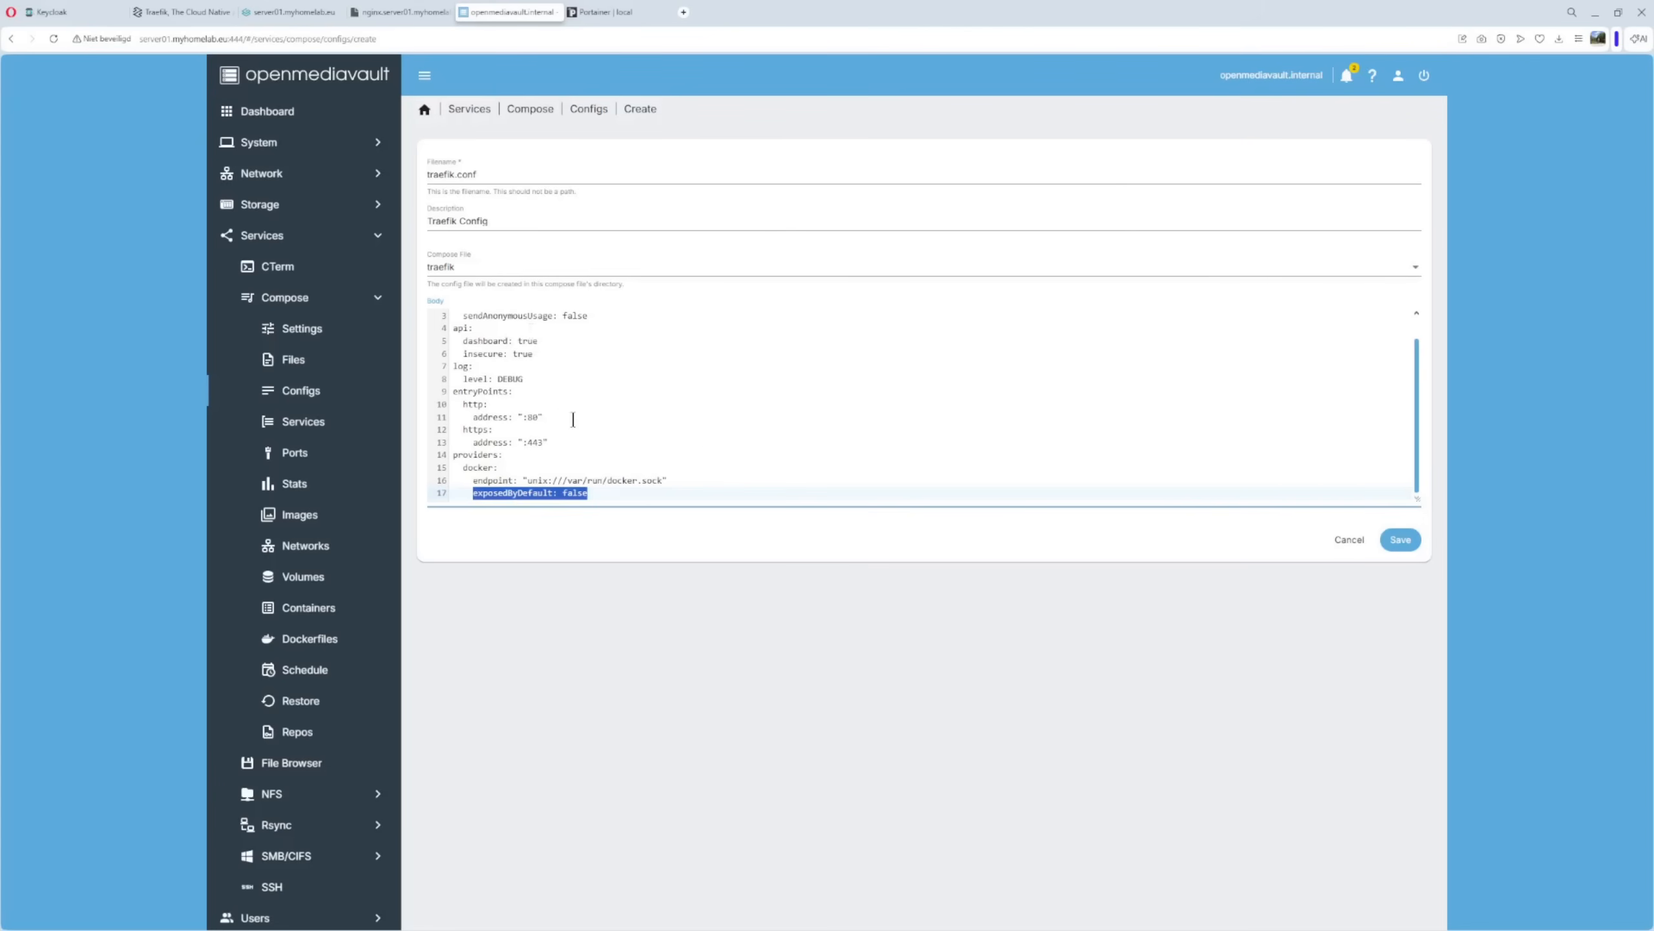
click(1401, 545)
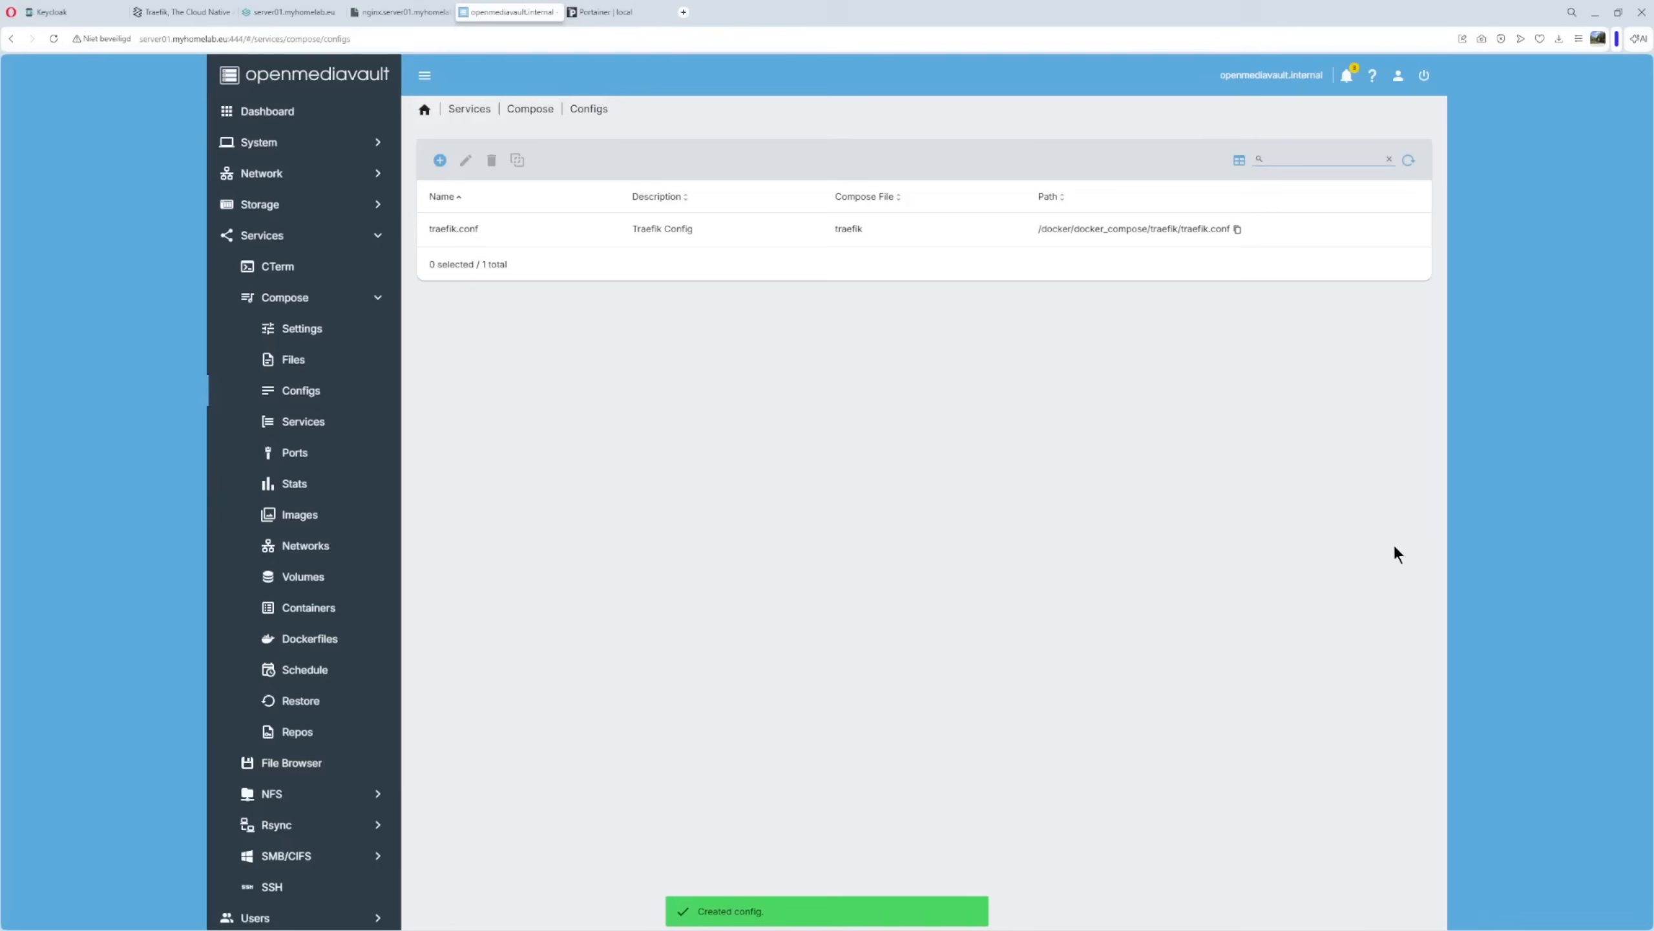
Go to the Compose Files list and select the traefik stack, currently Down.
click(673, 229)
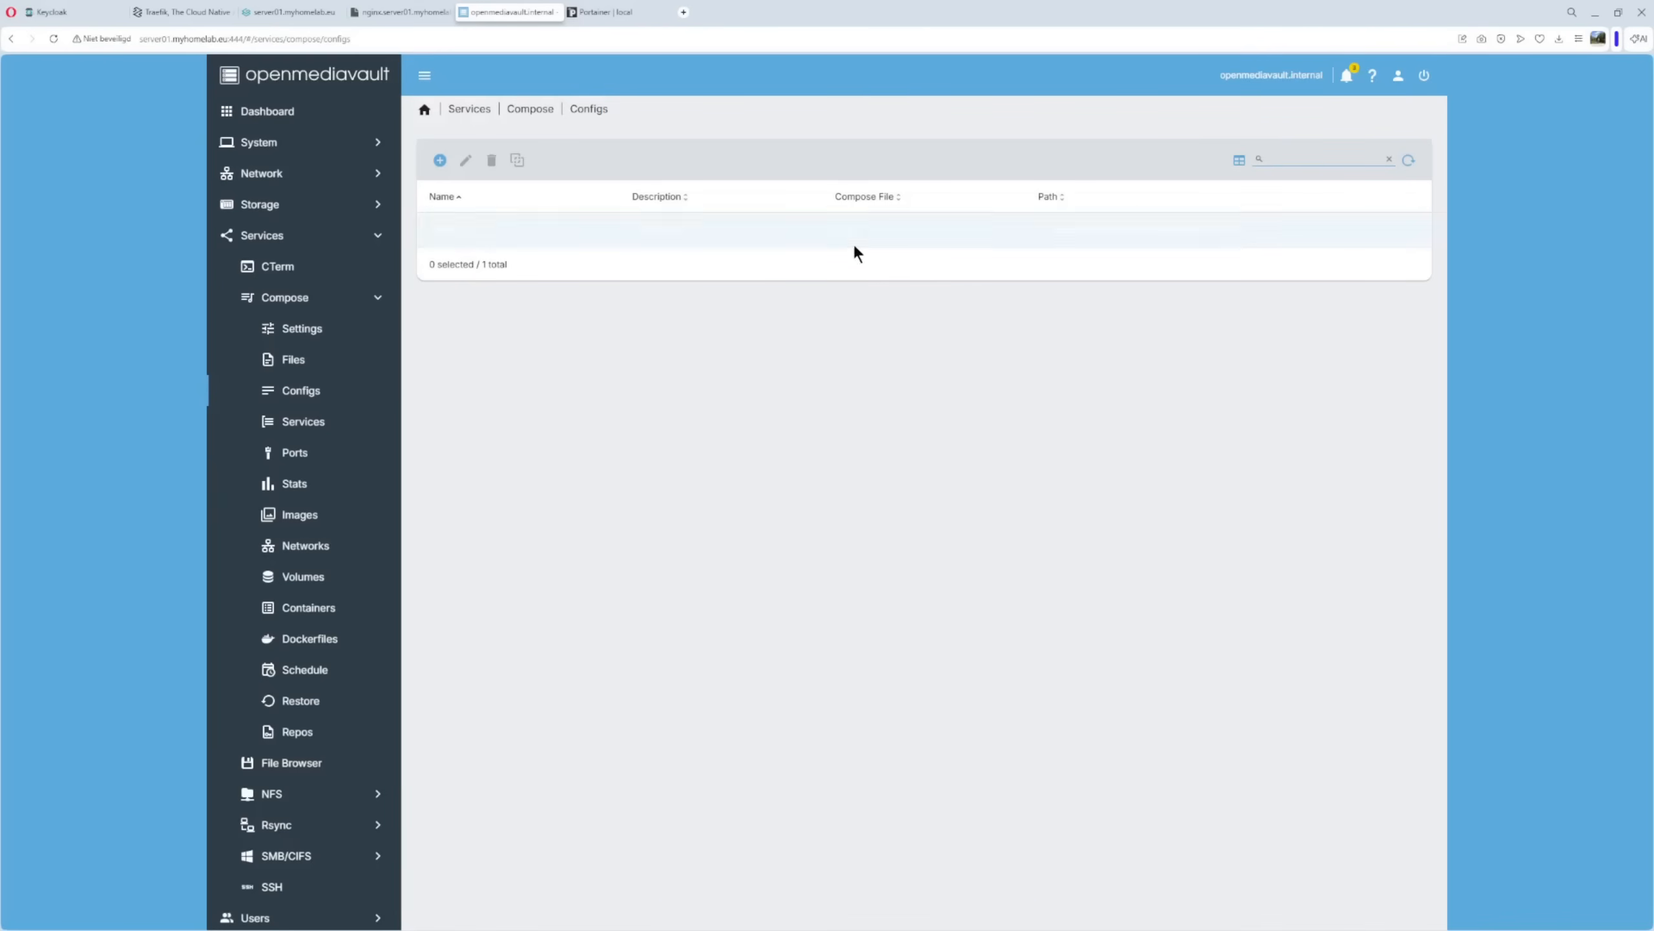
click(294, 360)
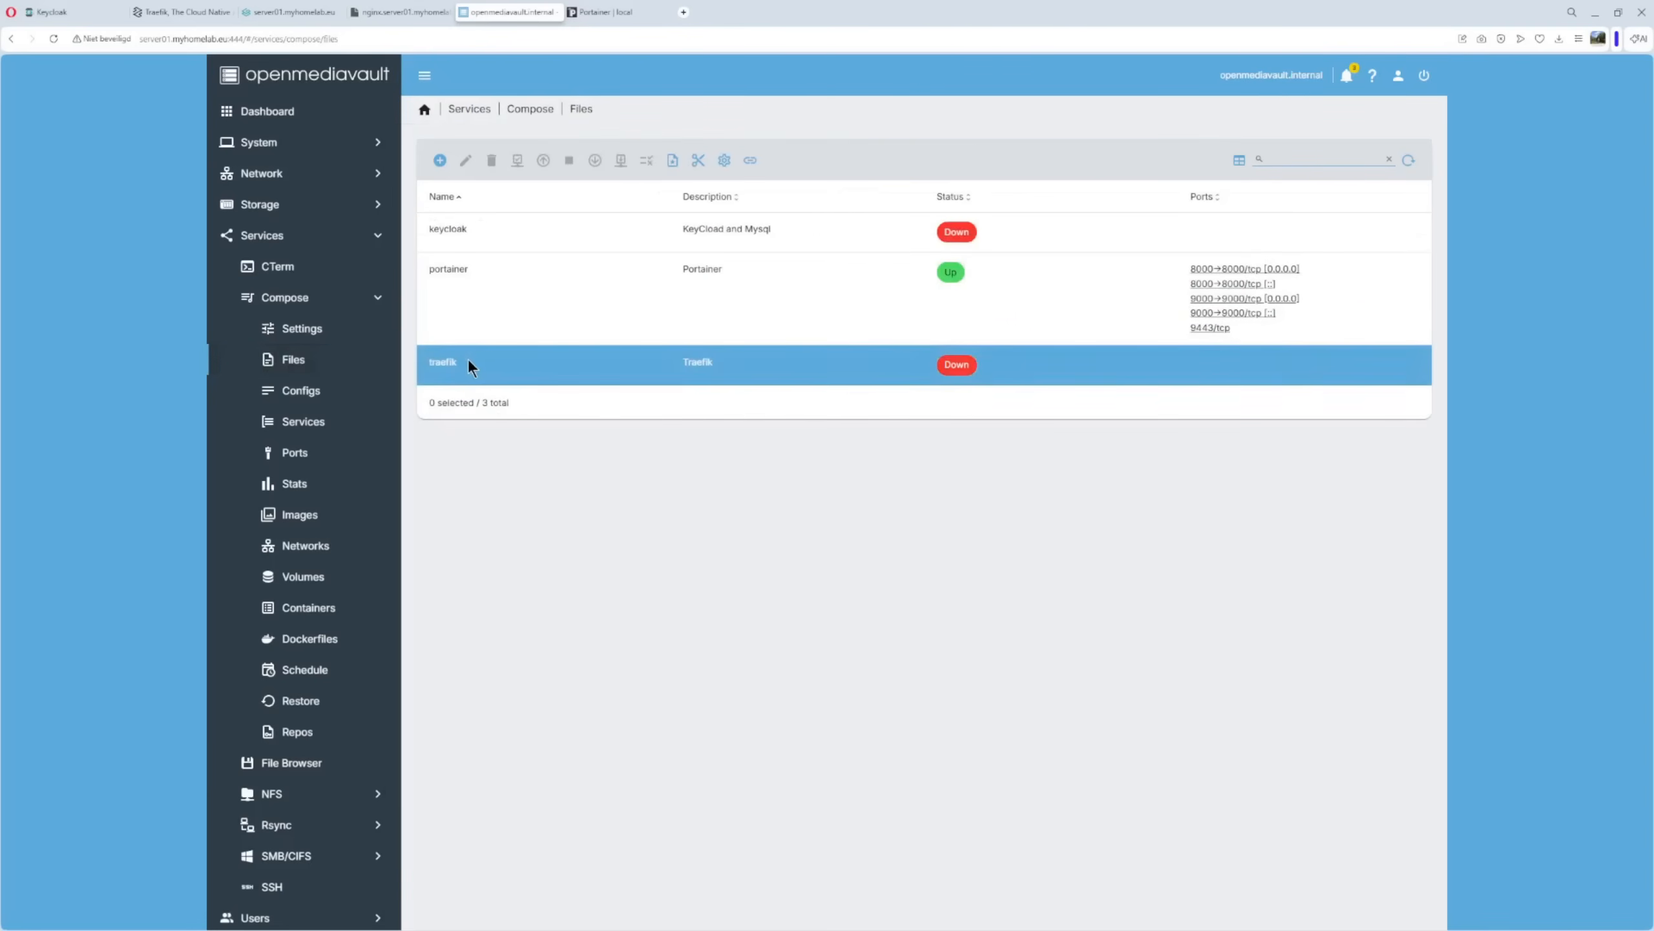
click(471, 363)
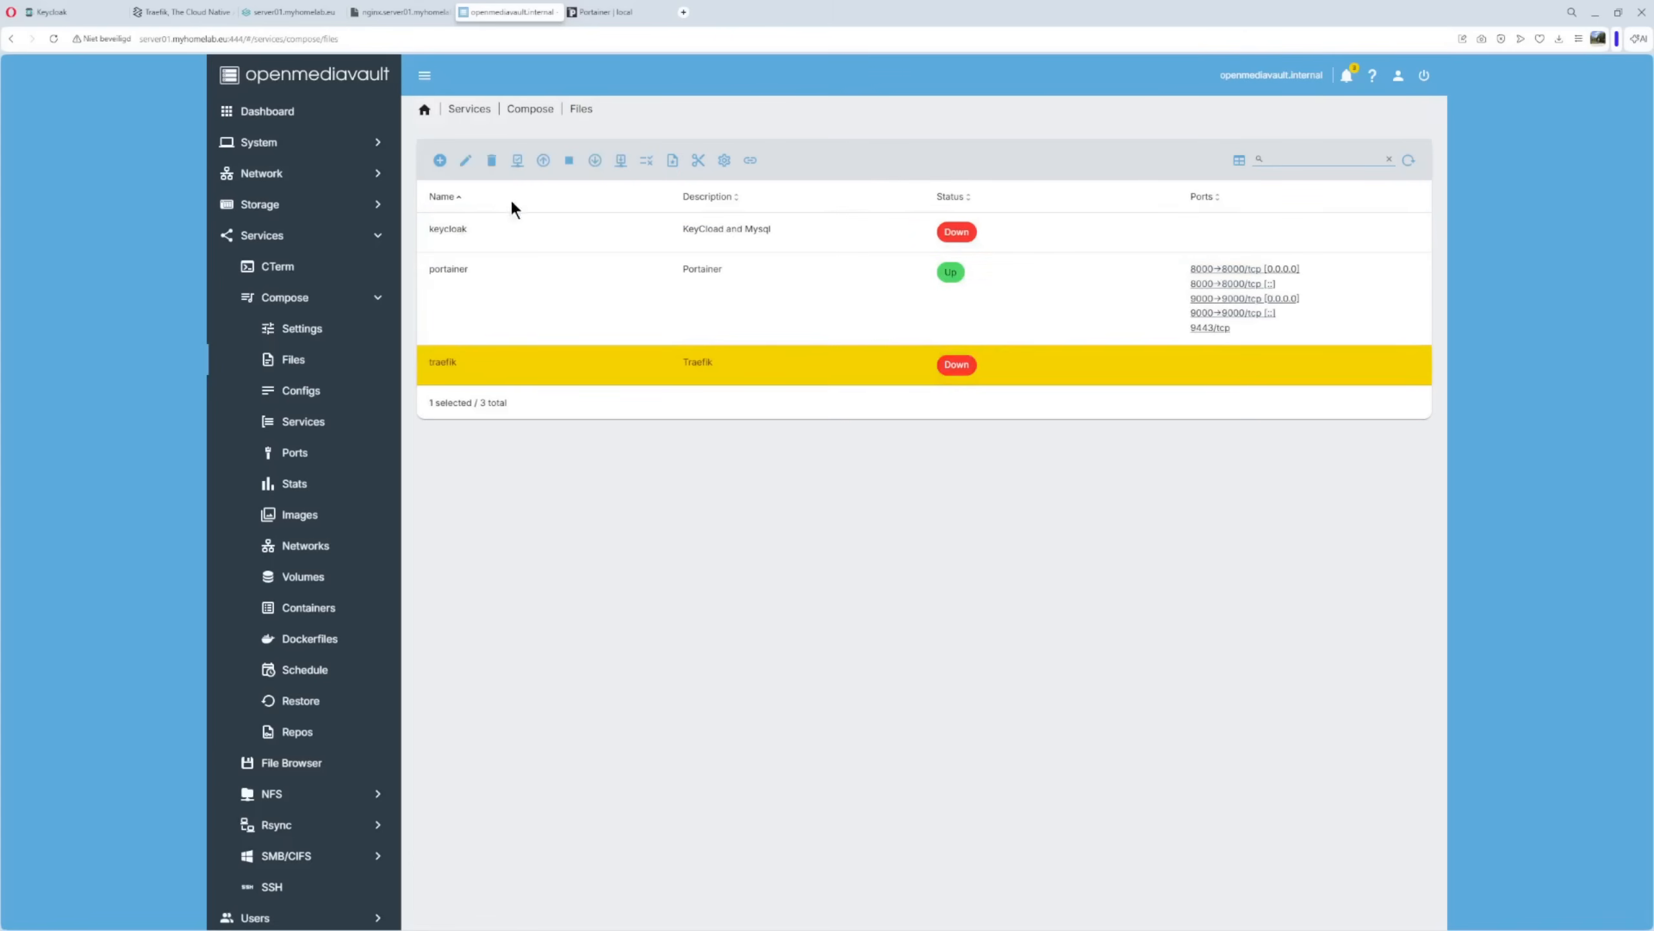
Start the traefik stack and confirm it is Up, publishing ports 80 and 8080.
click(543, 161)
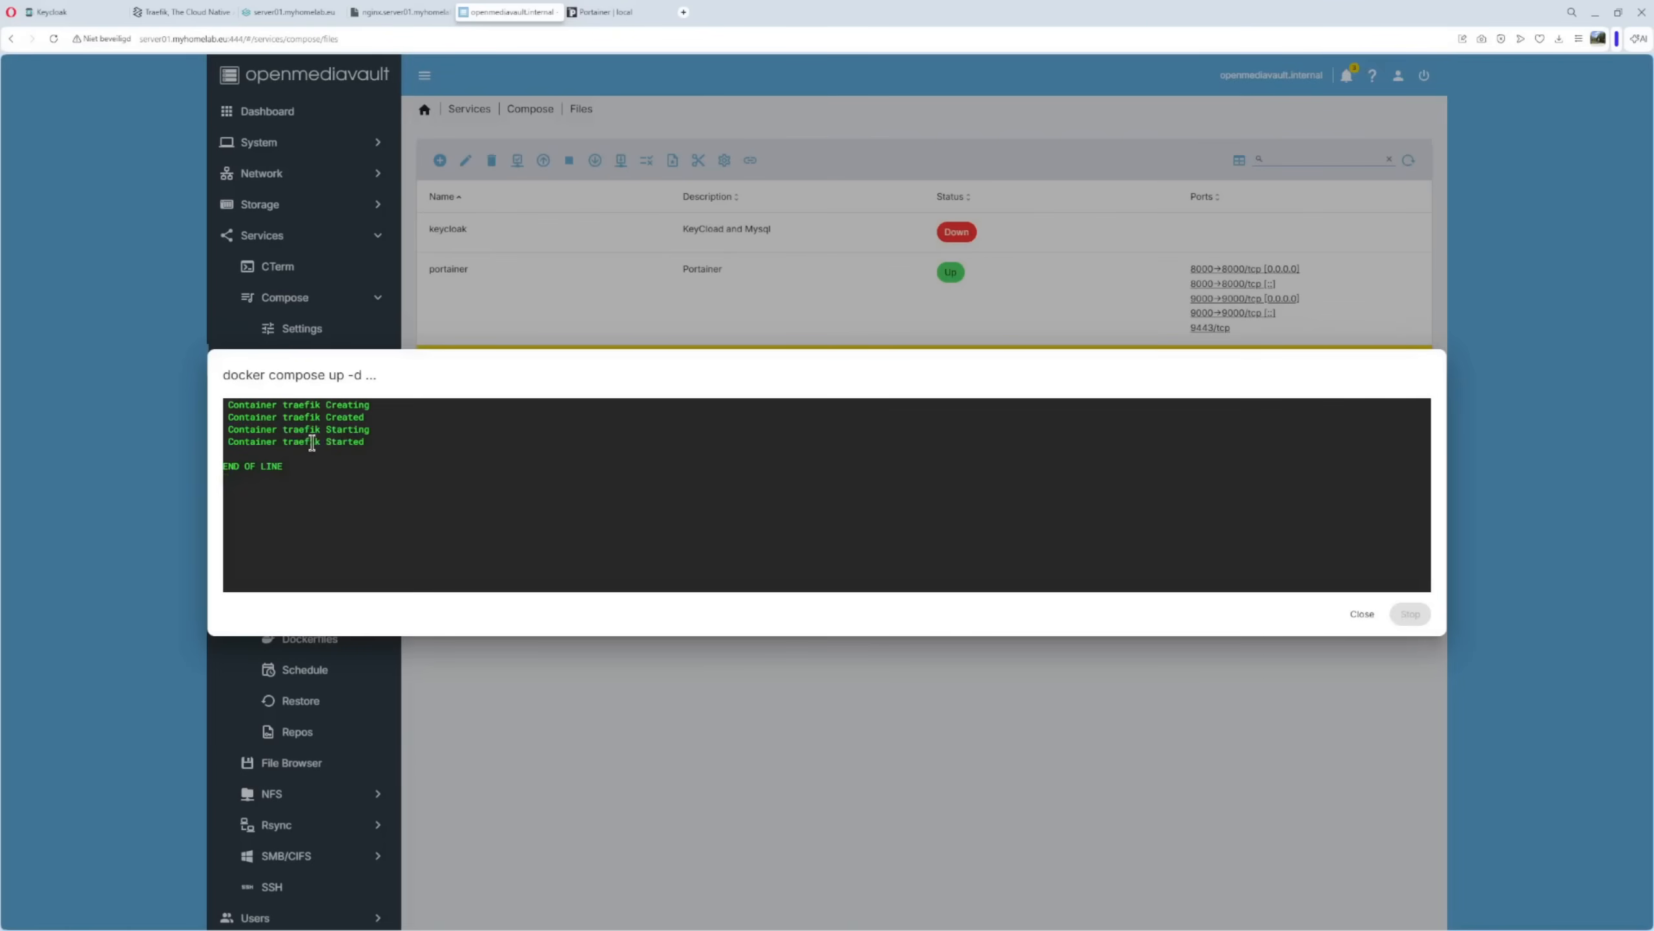
drag(284, 444, 320, 447)
click(390, 479)
click(1361, 614)
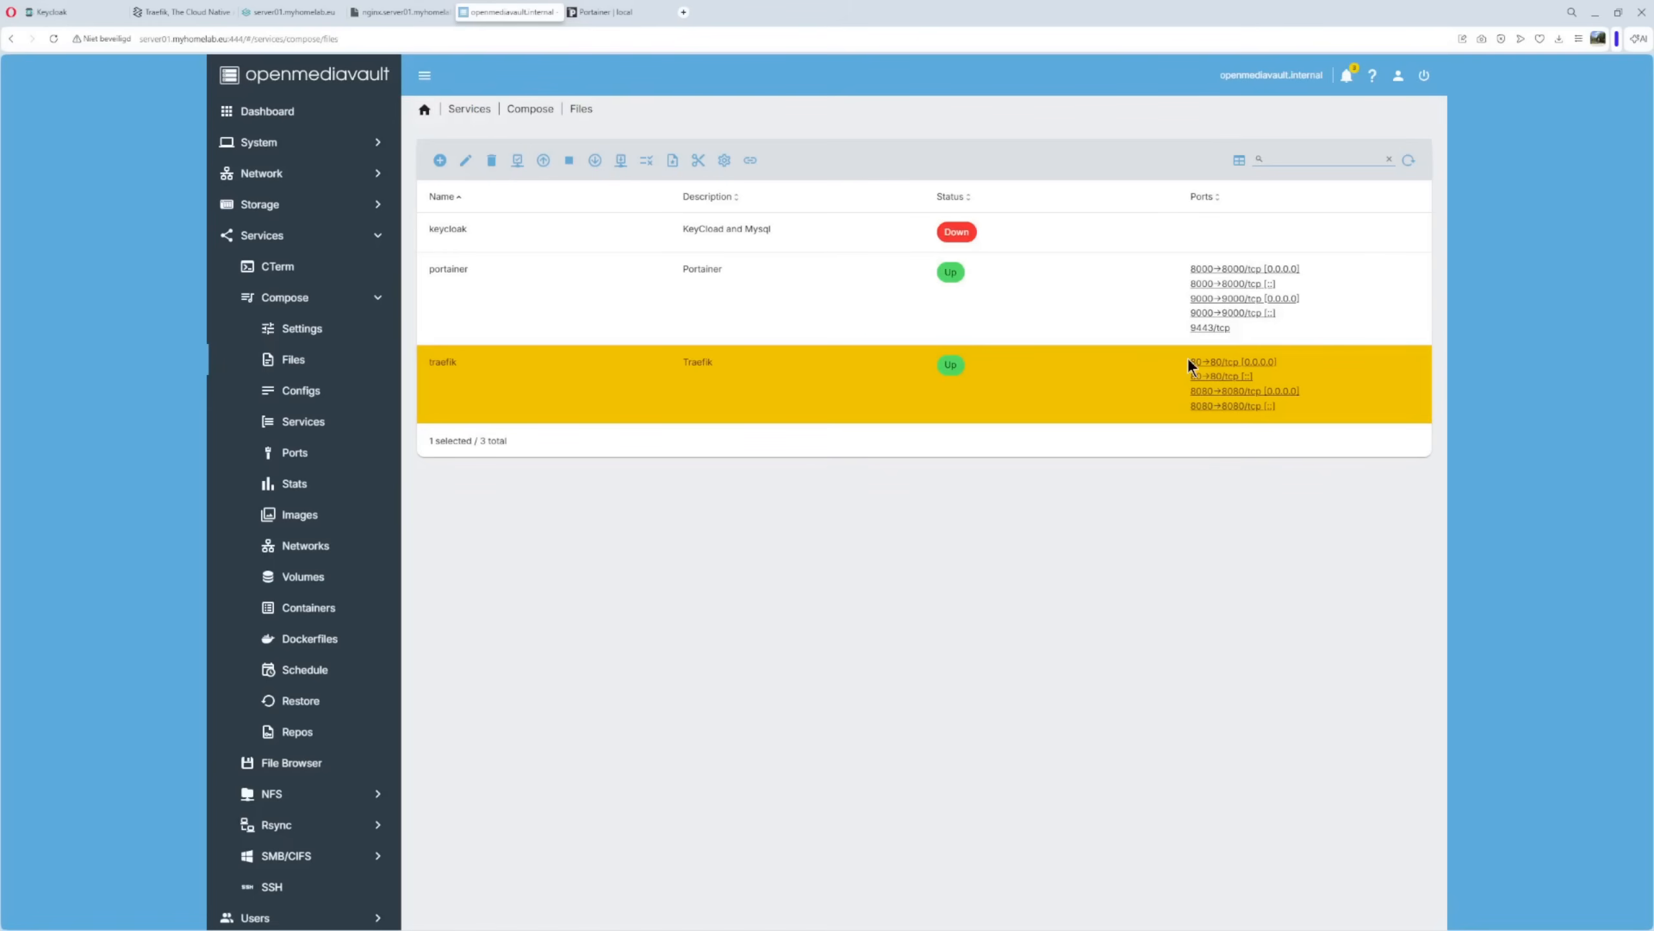
drag(1188, 357, 1266, 378)
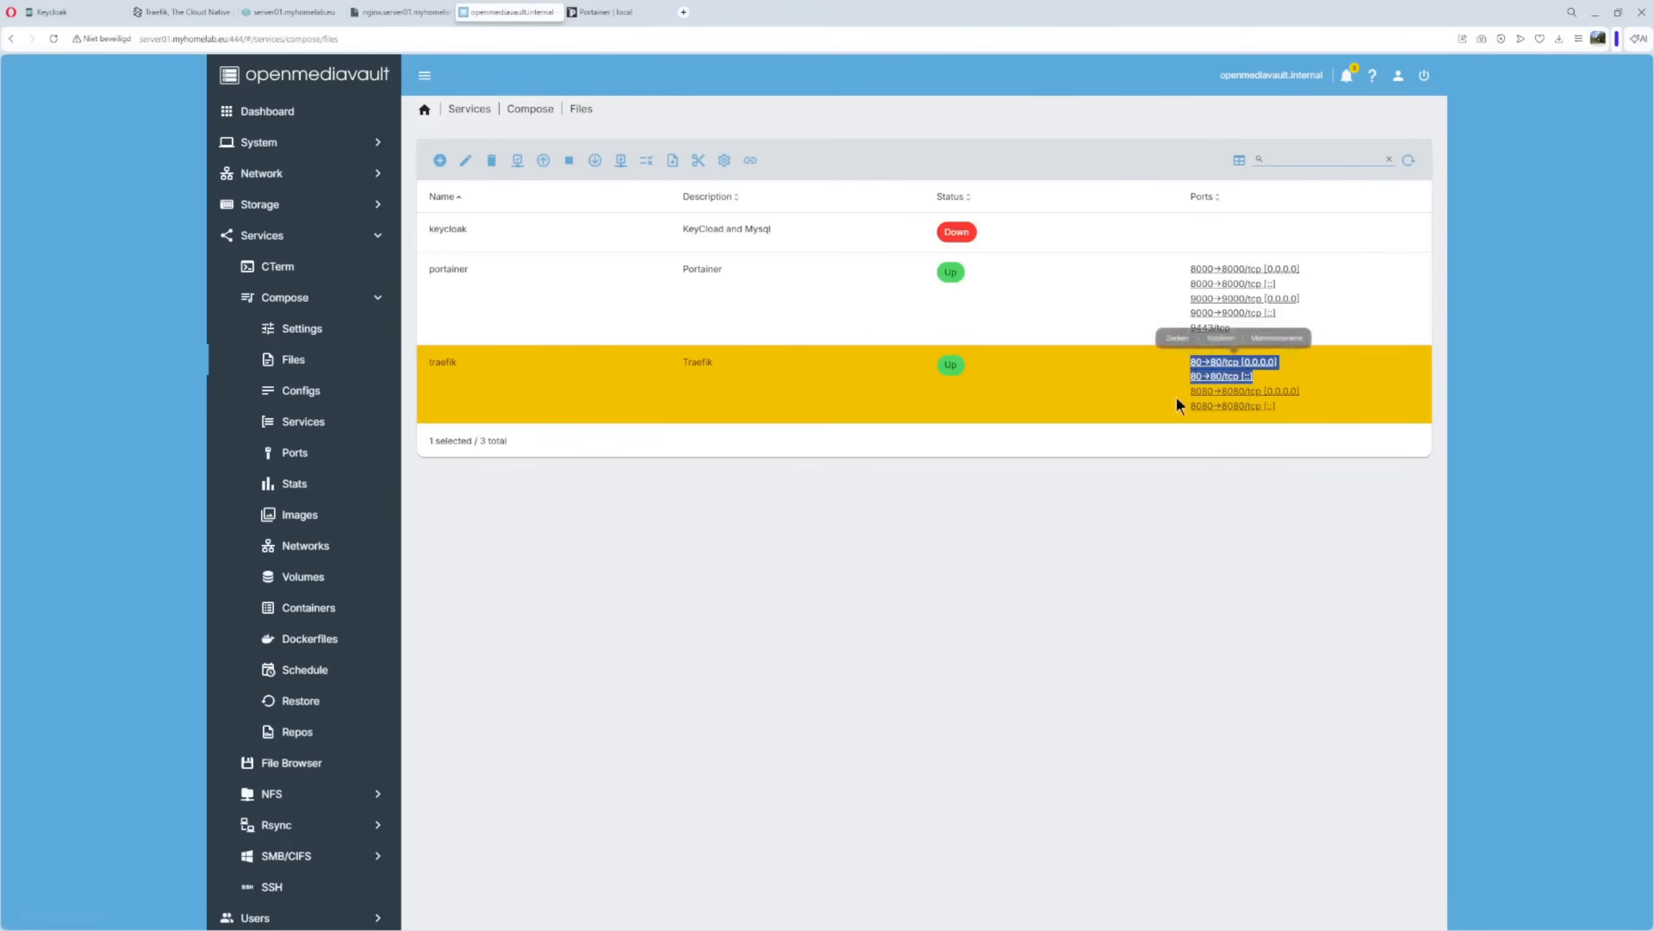
click(1180, 396)
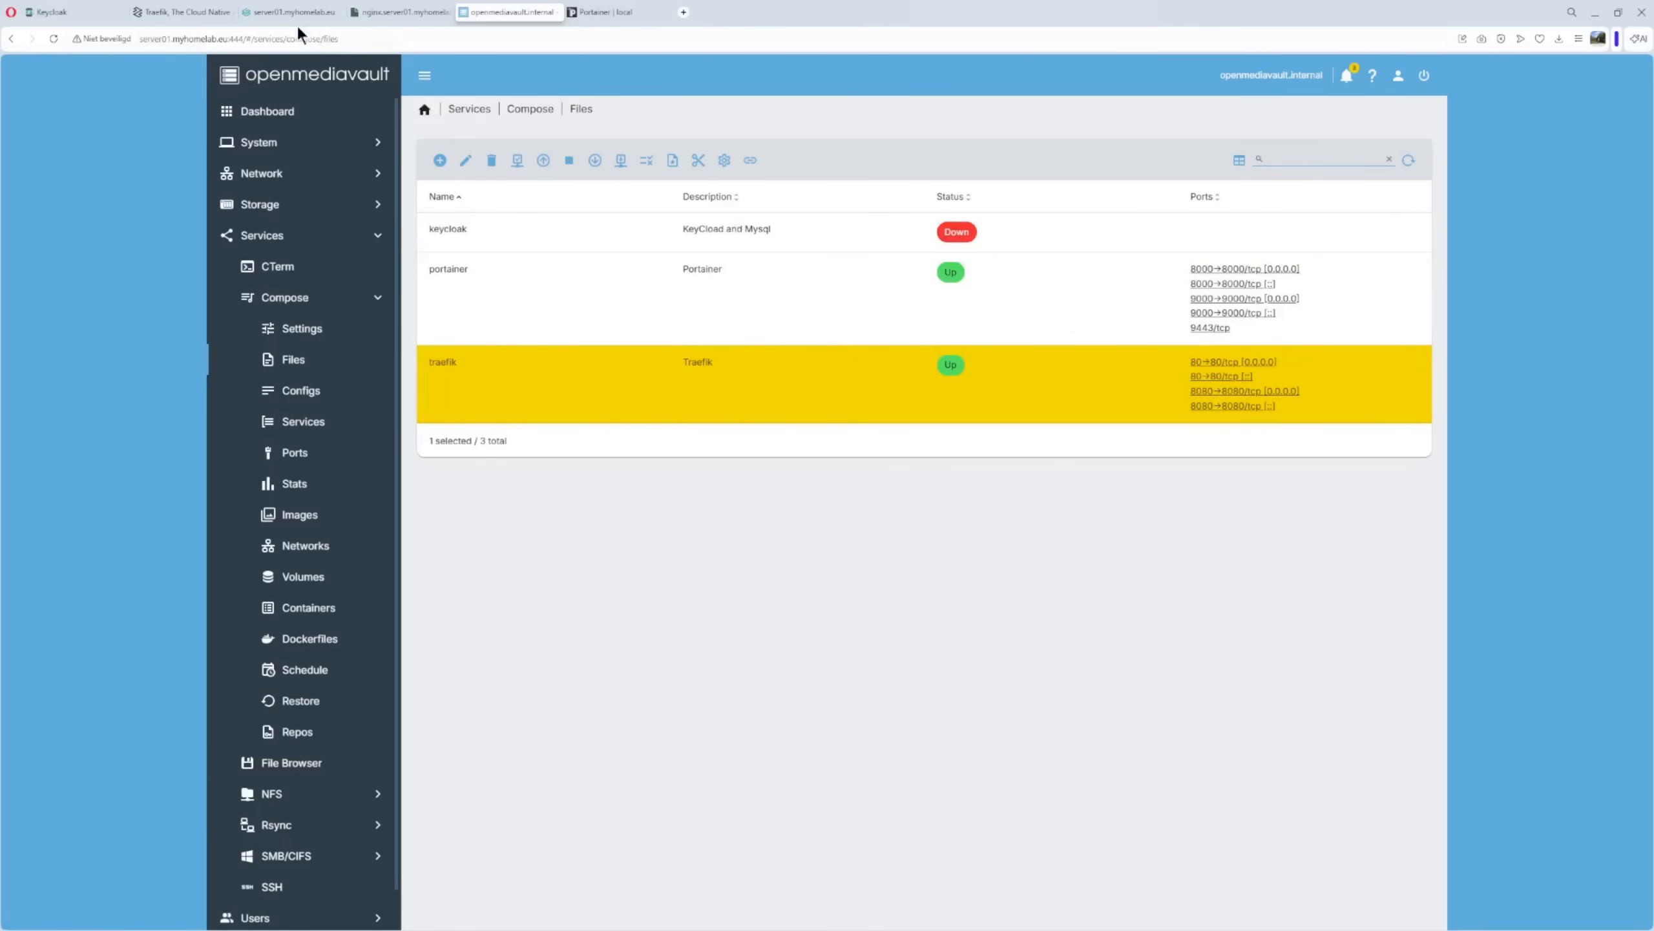
In the server01 tab, load server01.myhomelab.eu:8080 to reach the Traefik dashboard.
mouse_move(286, 20)
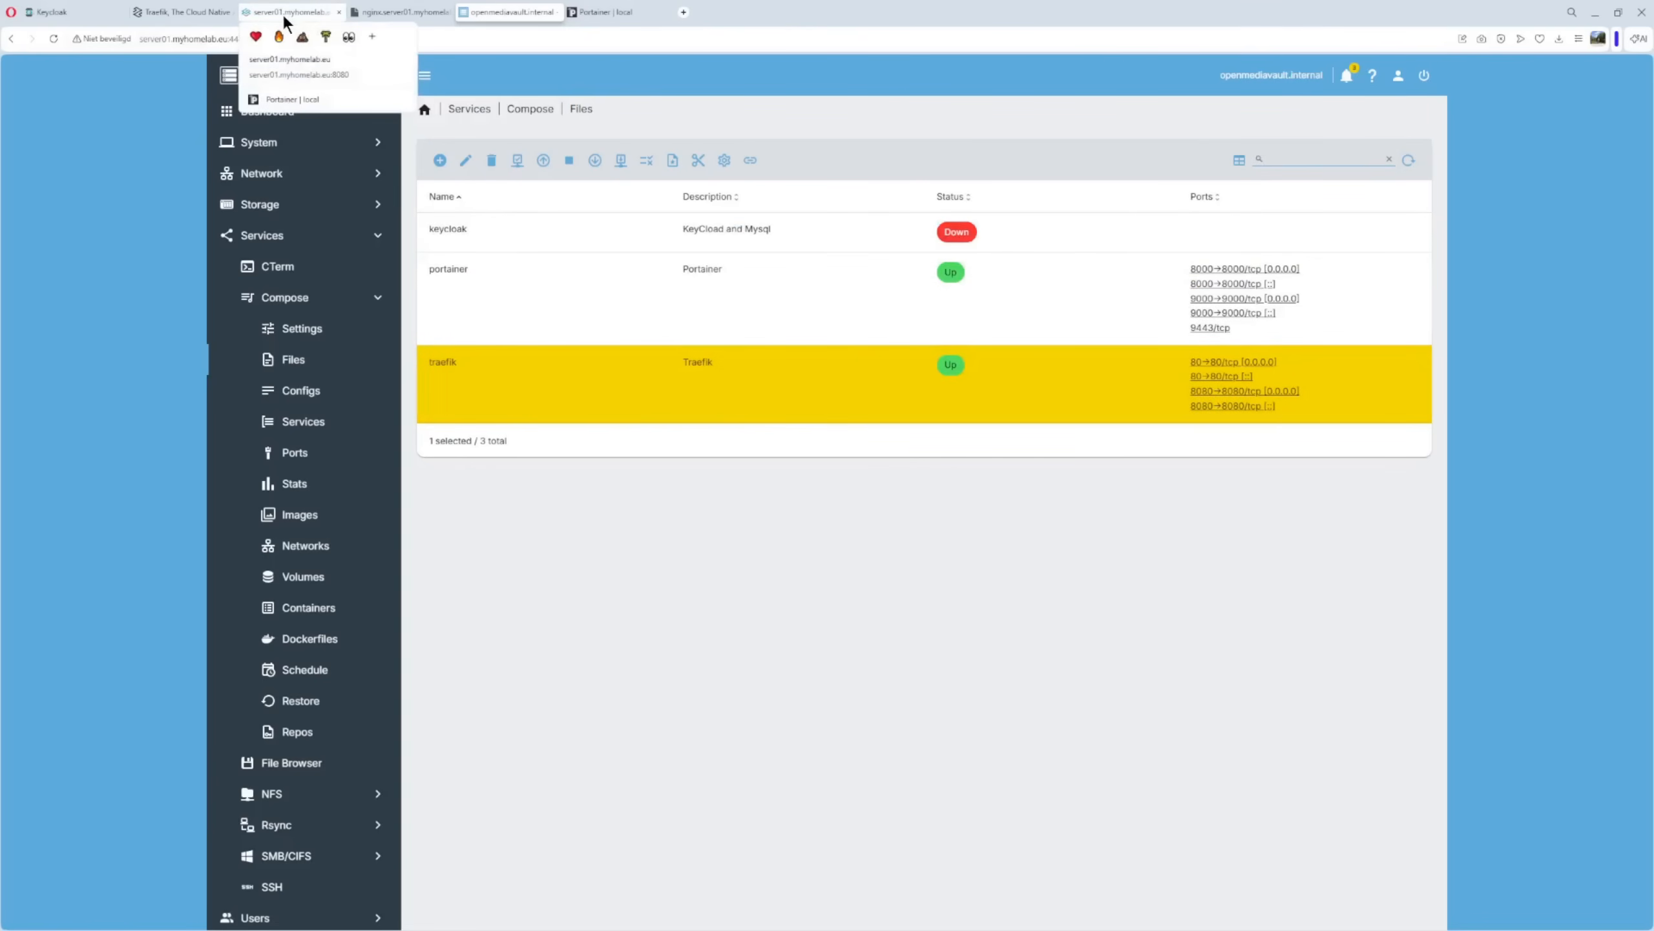
click(283, 14)
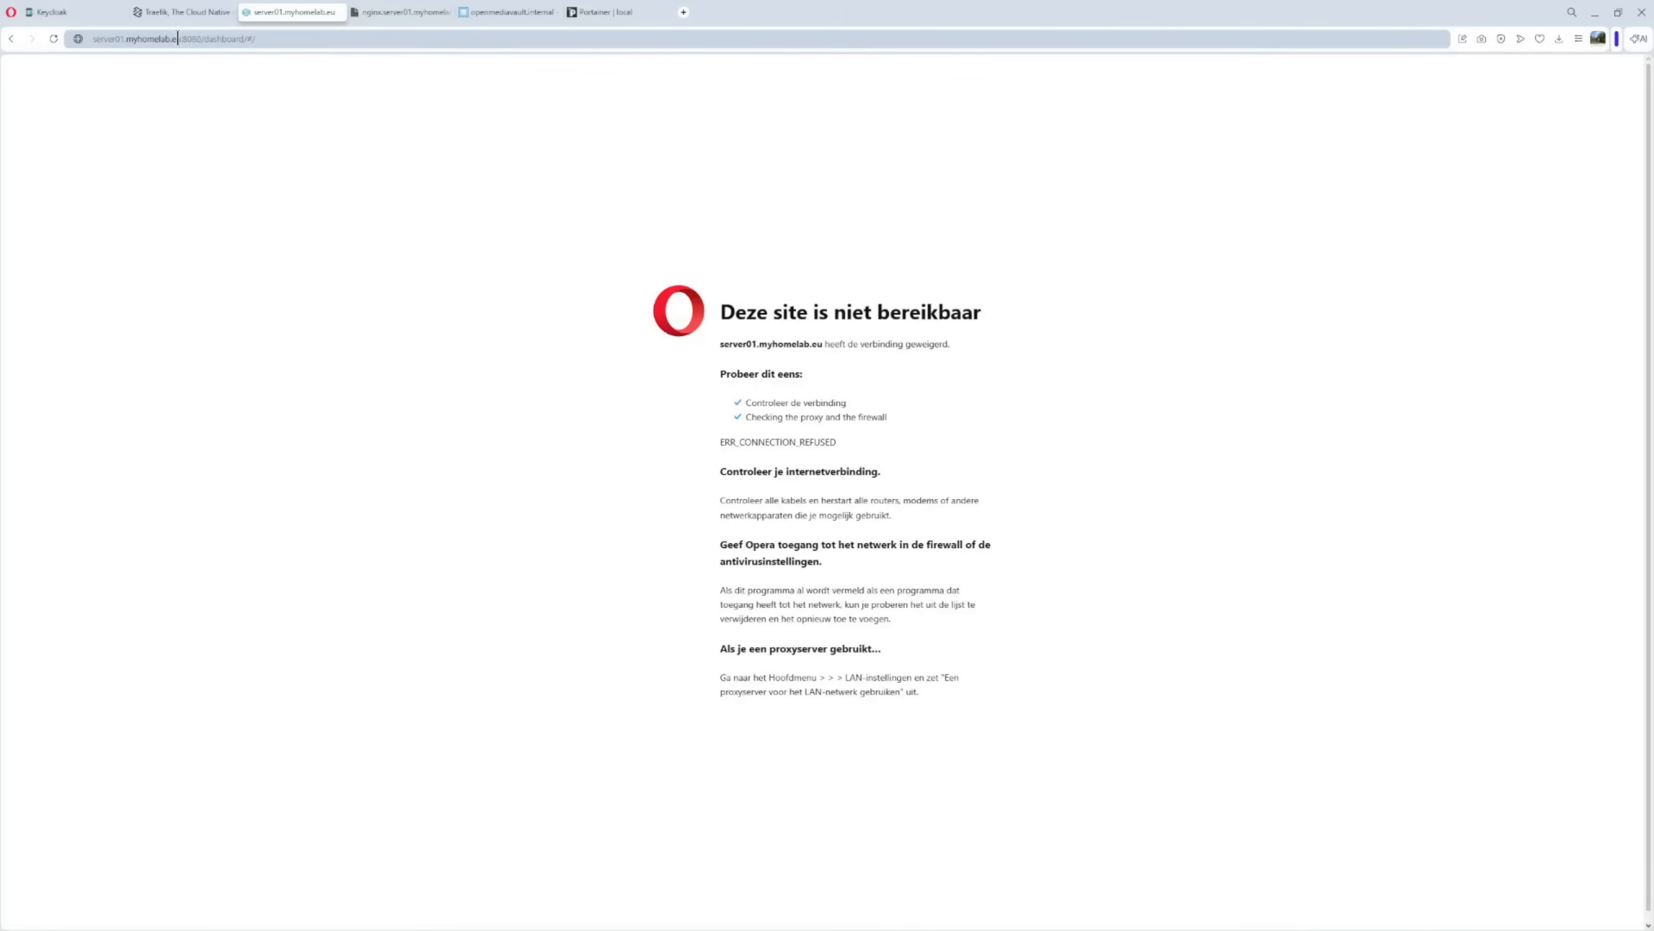
drag(93, 38, 184, 42)
click(276, 39)
key(BackSpace)
key(BackSpace)
key(BackSpace)
key(BackSpace)
key(BackSpace)
key(BackSpace)
key(BackSpace)
key(BackSpace)
key(BackSpace)
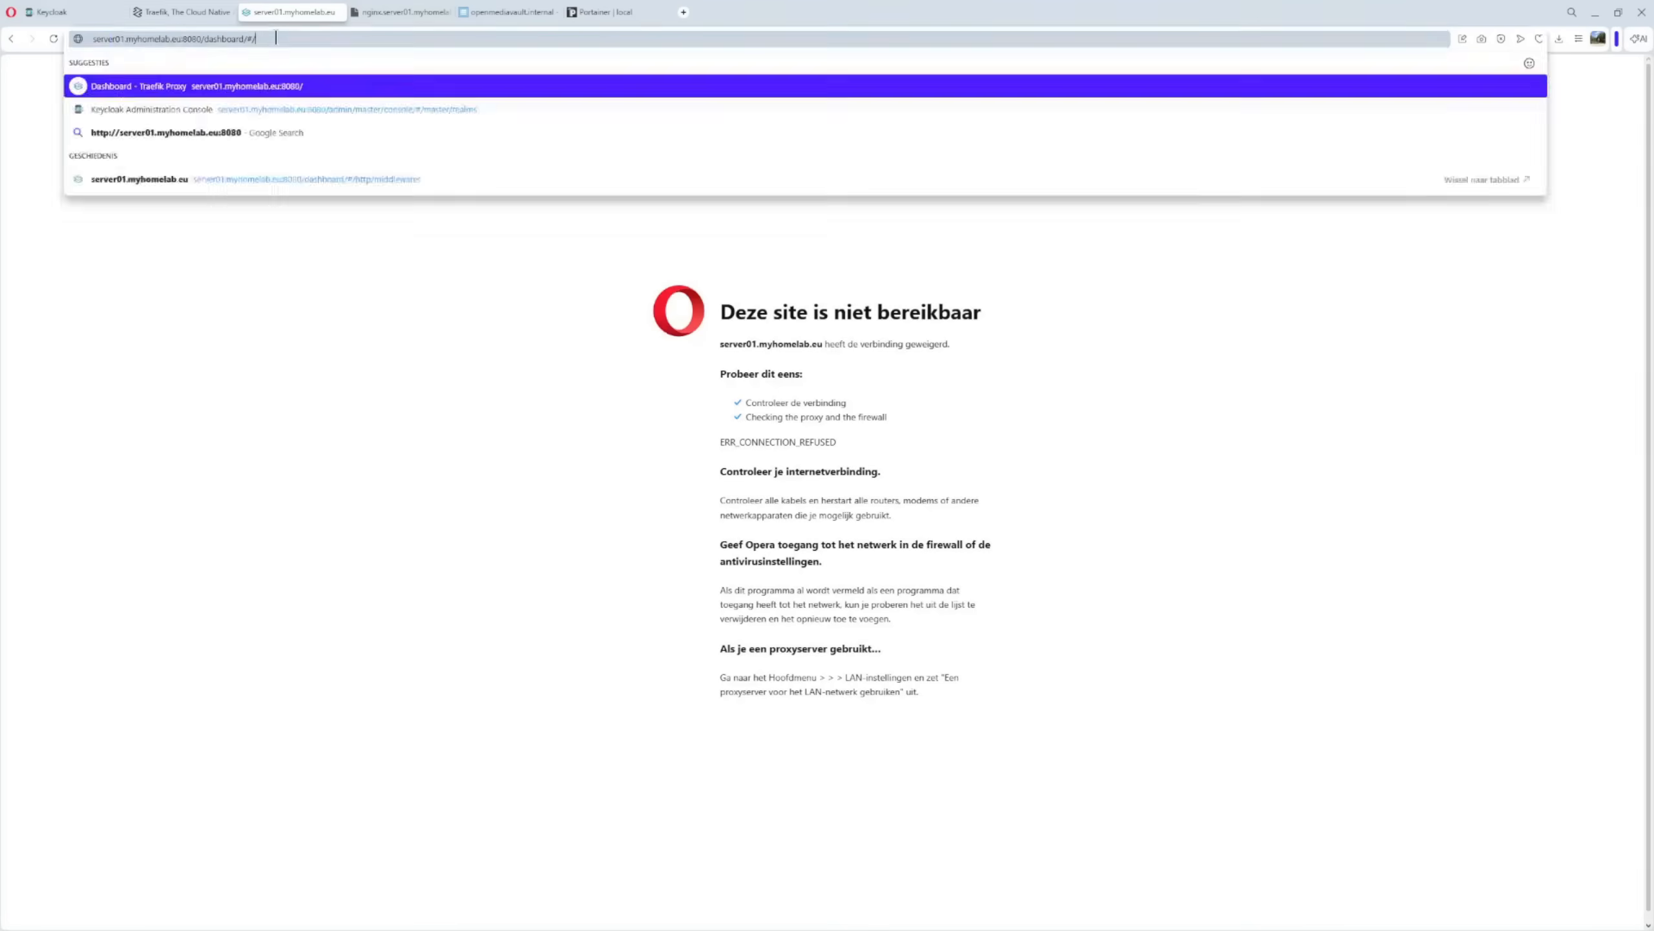
key(BackSpace)
key(BackSpace)
key(BackSpace)
key(BackSpace)
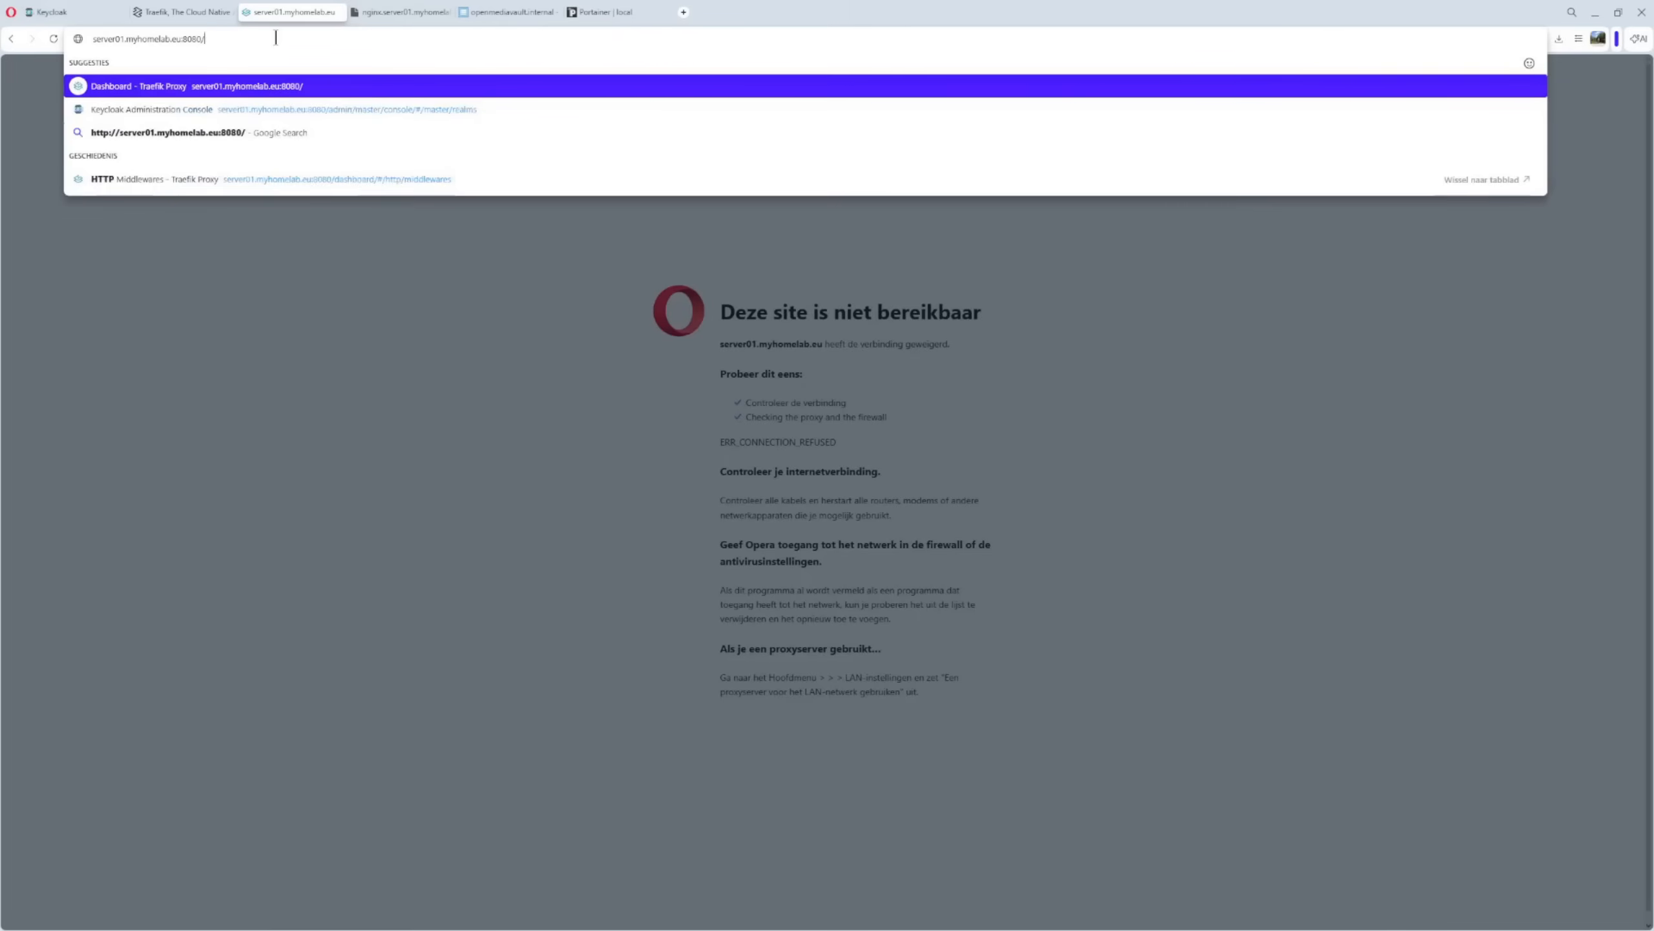
key(Return)
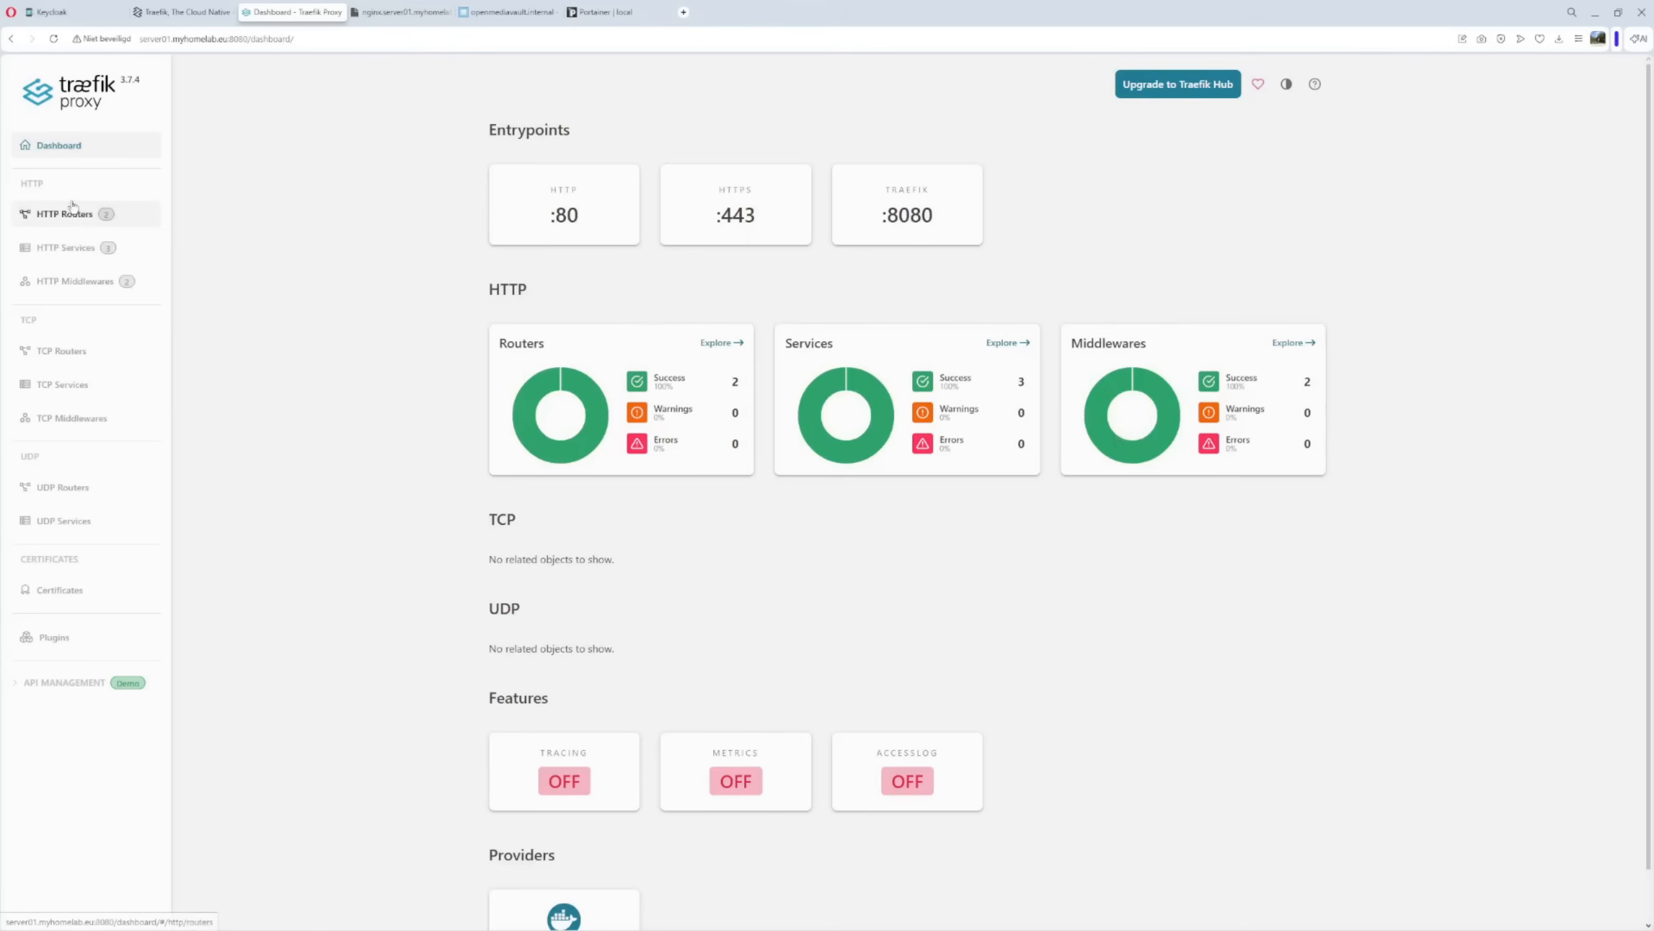
Browse Traefik's HTTP Routers, Services (dashboard@internal) and Middlewares, then return to openmediavault.
click(72, 208)
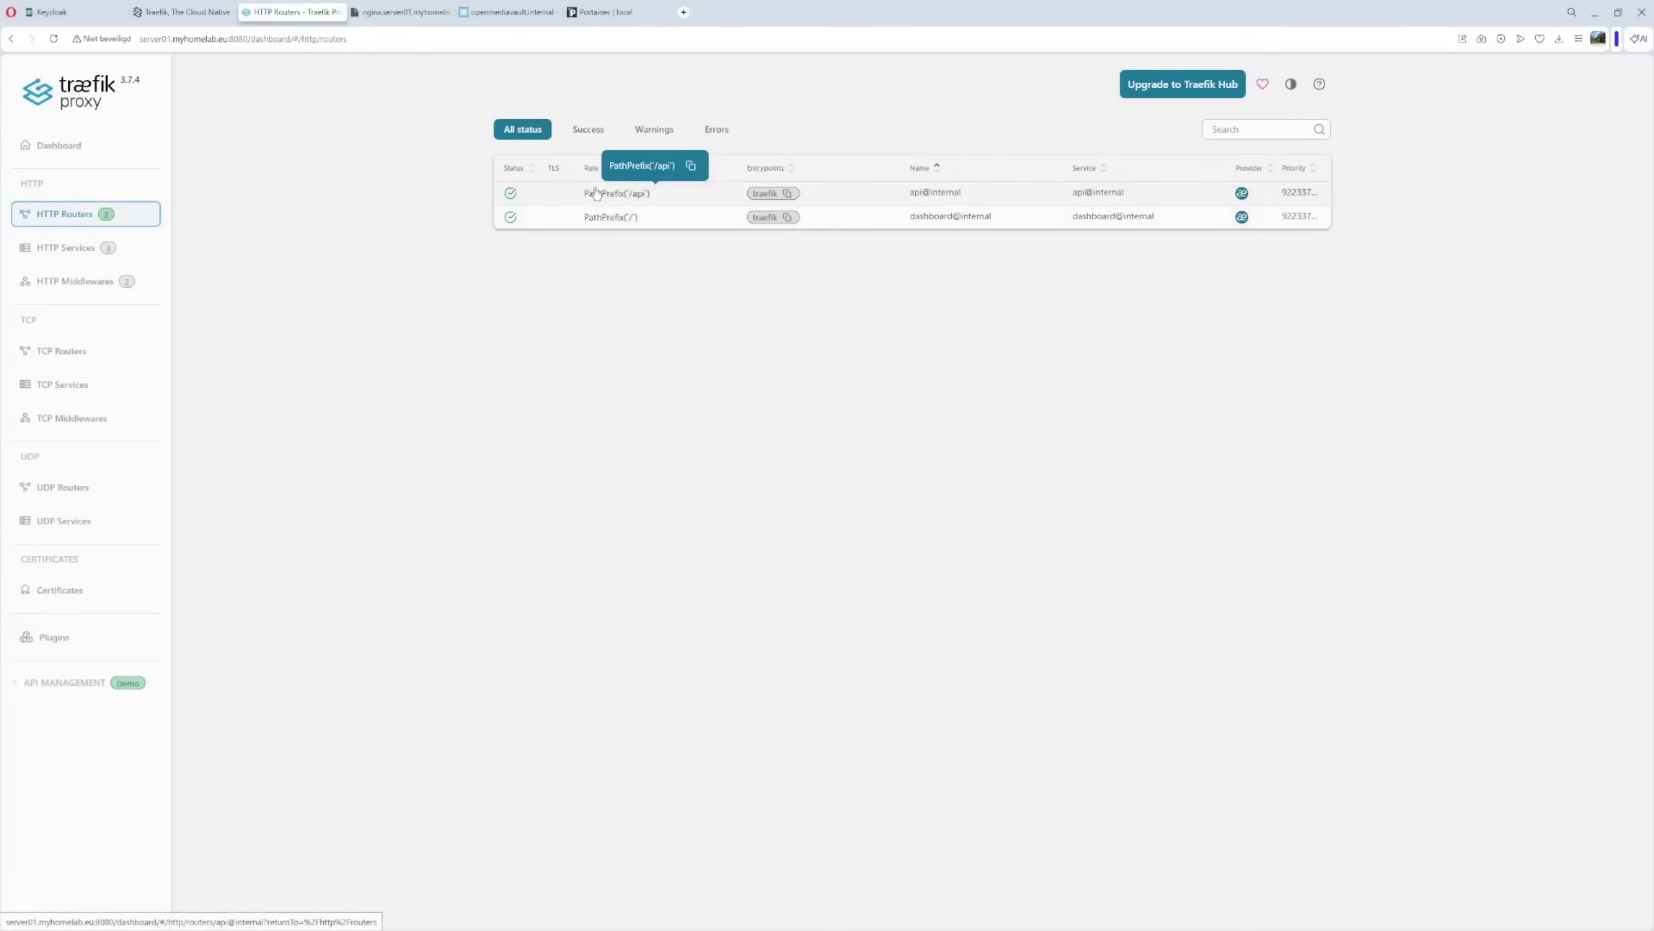
click(98, 260)
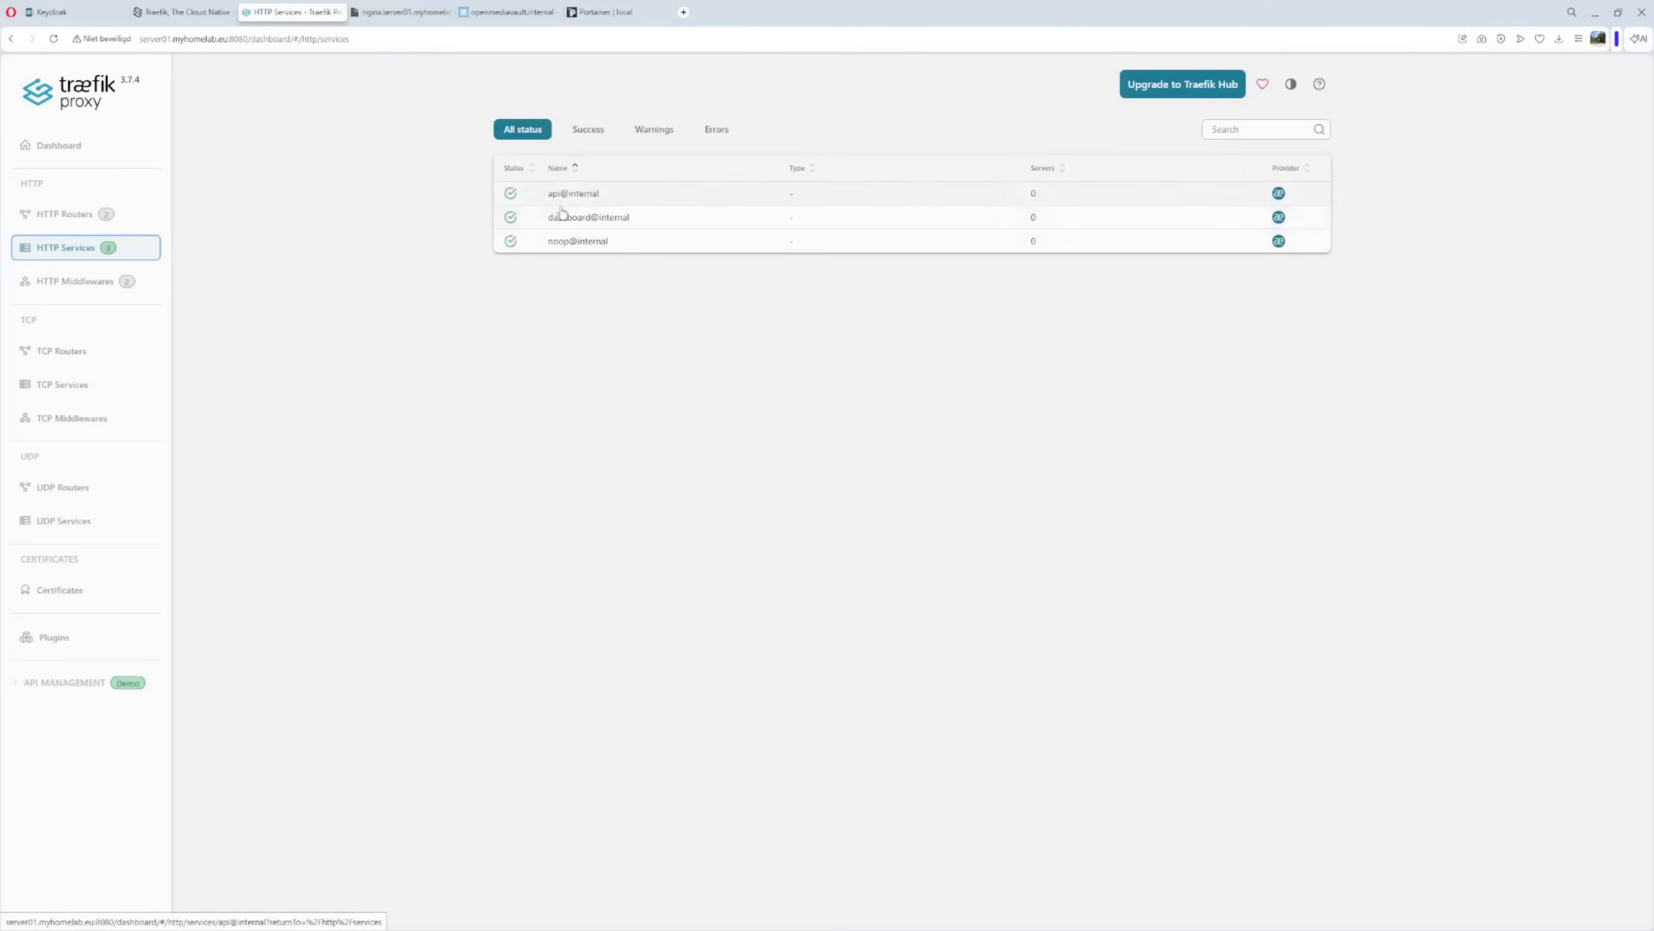
drag(544, 218, 638, 225)
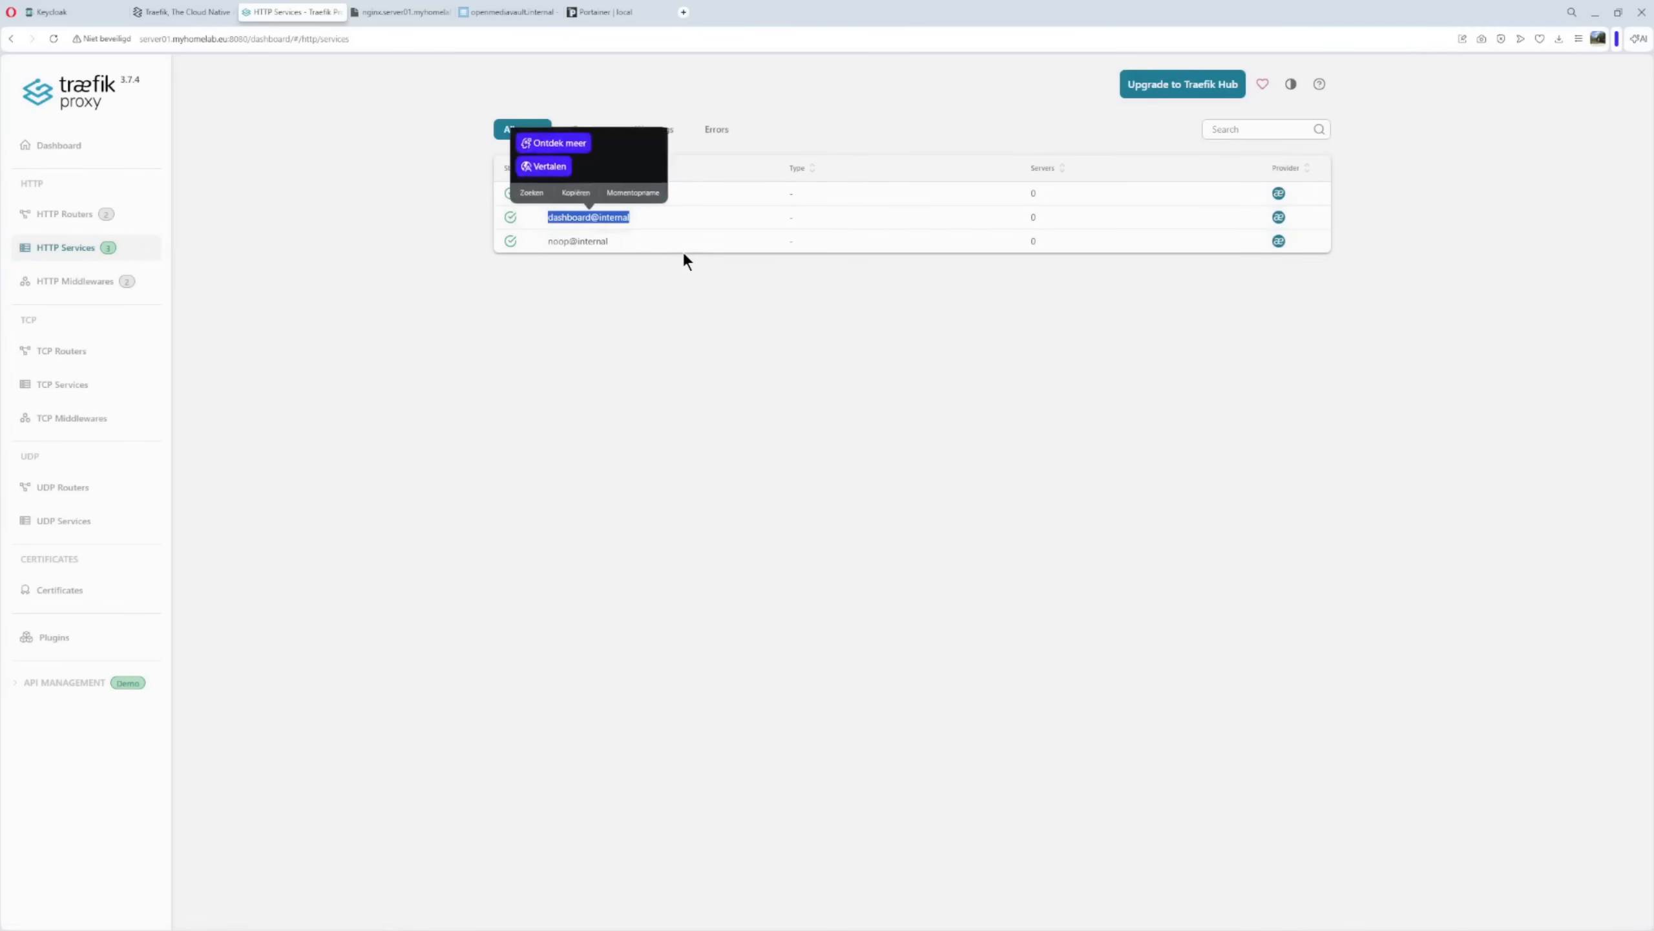
click(97, 281)
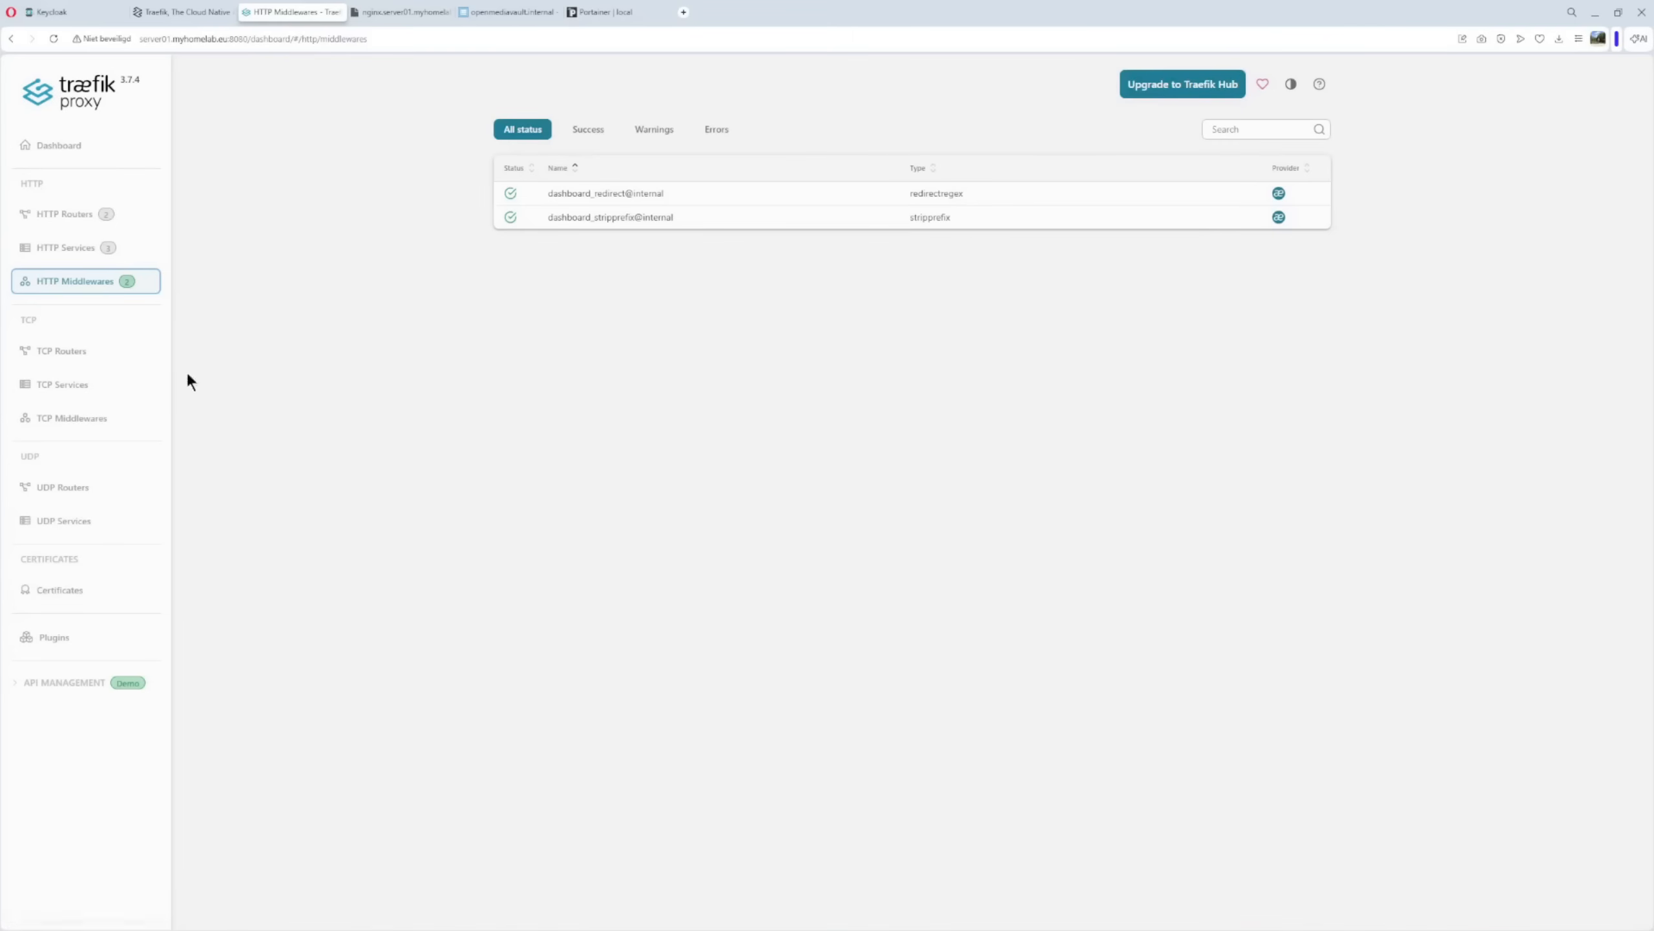
click(510, 14)
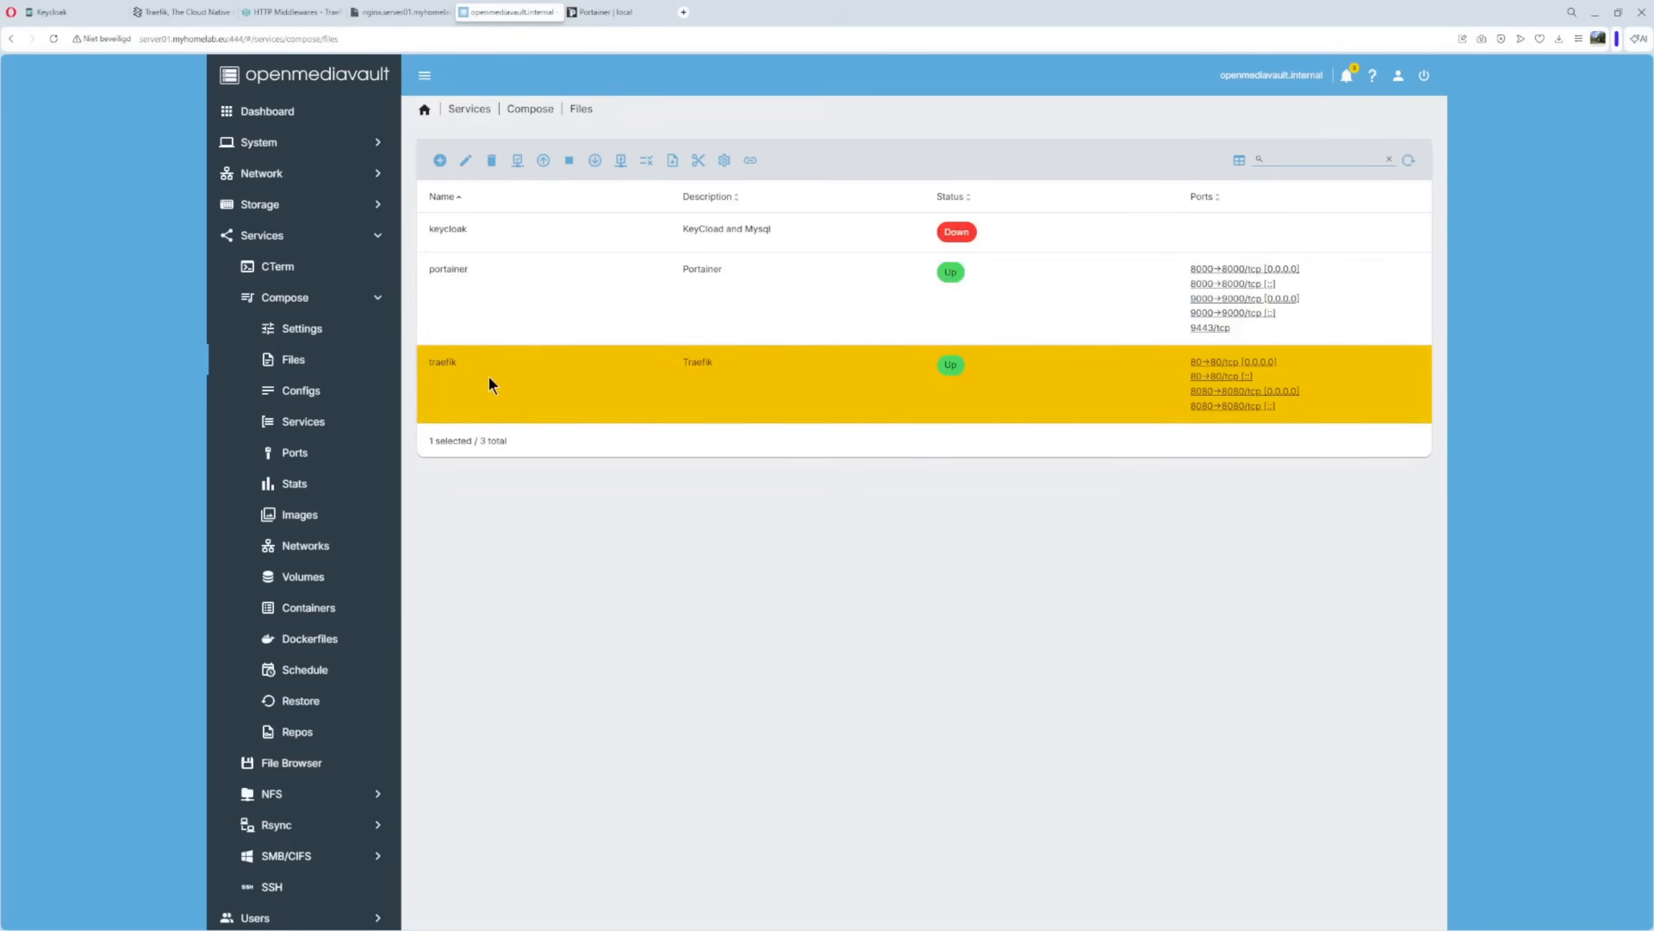
Add a new blank compose file named nginx with the description Nginx.
click(441, 162)
click(473, 193)
click(474, 175)
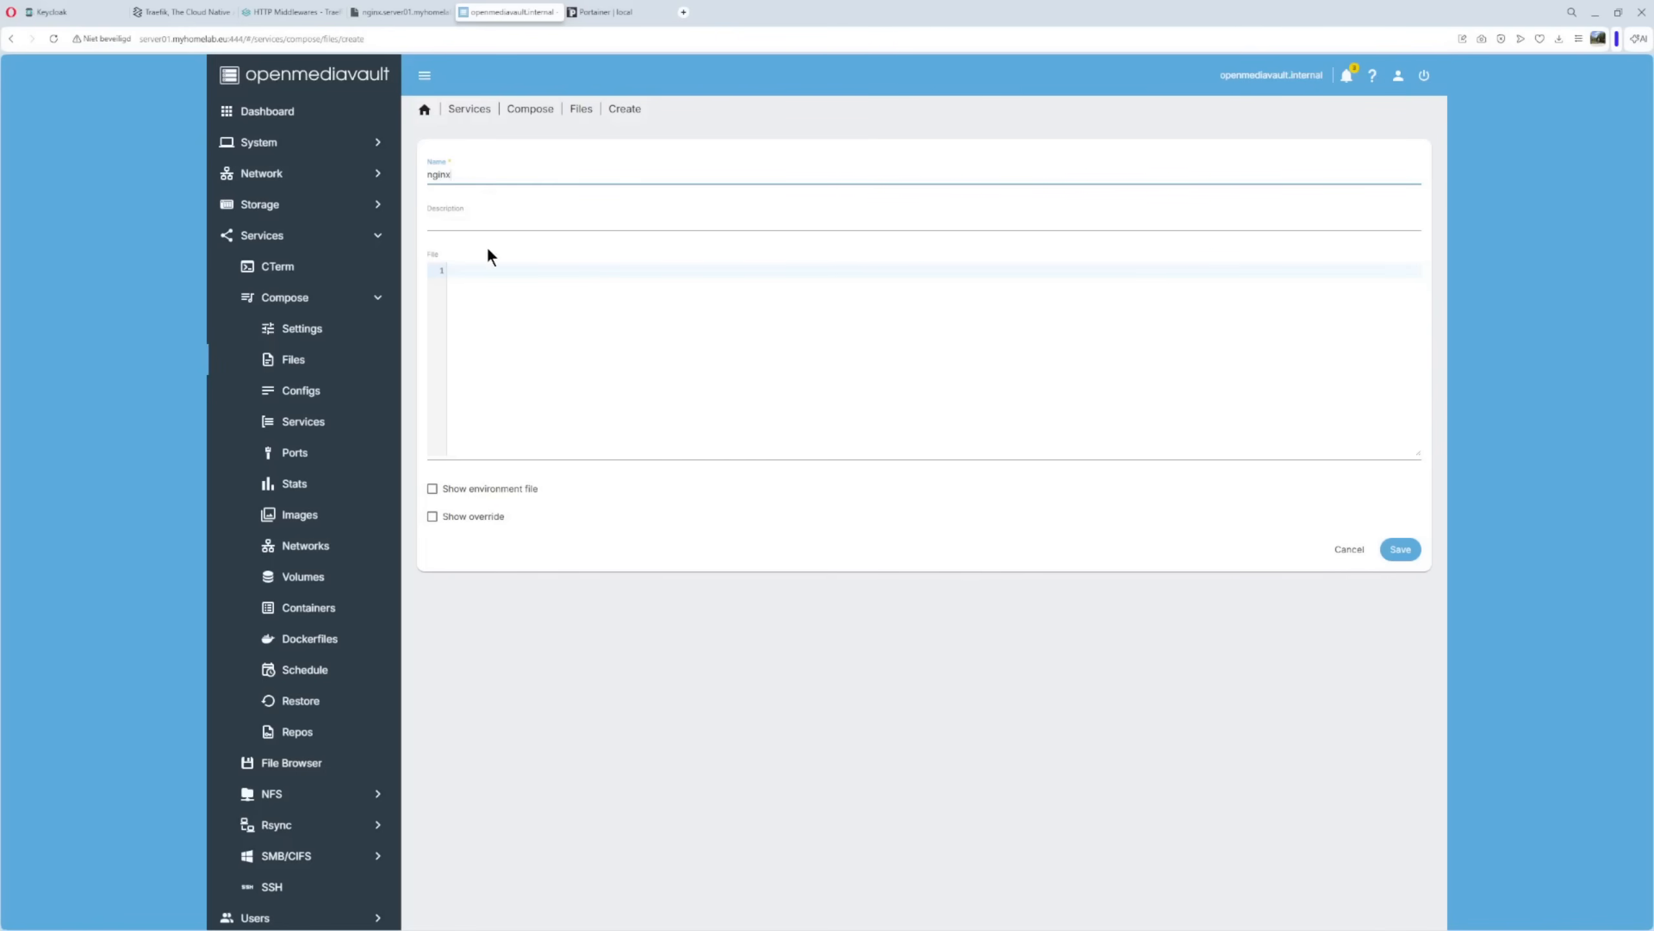
click(460, 221)
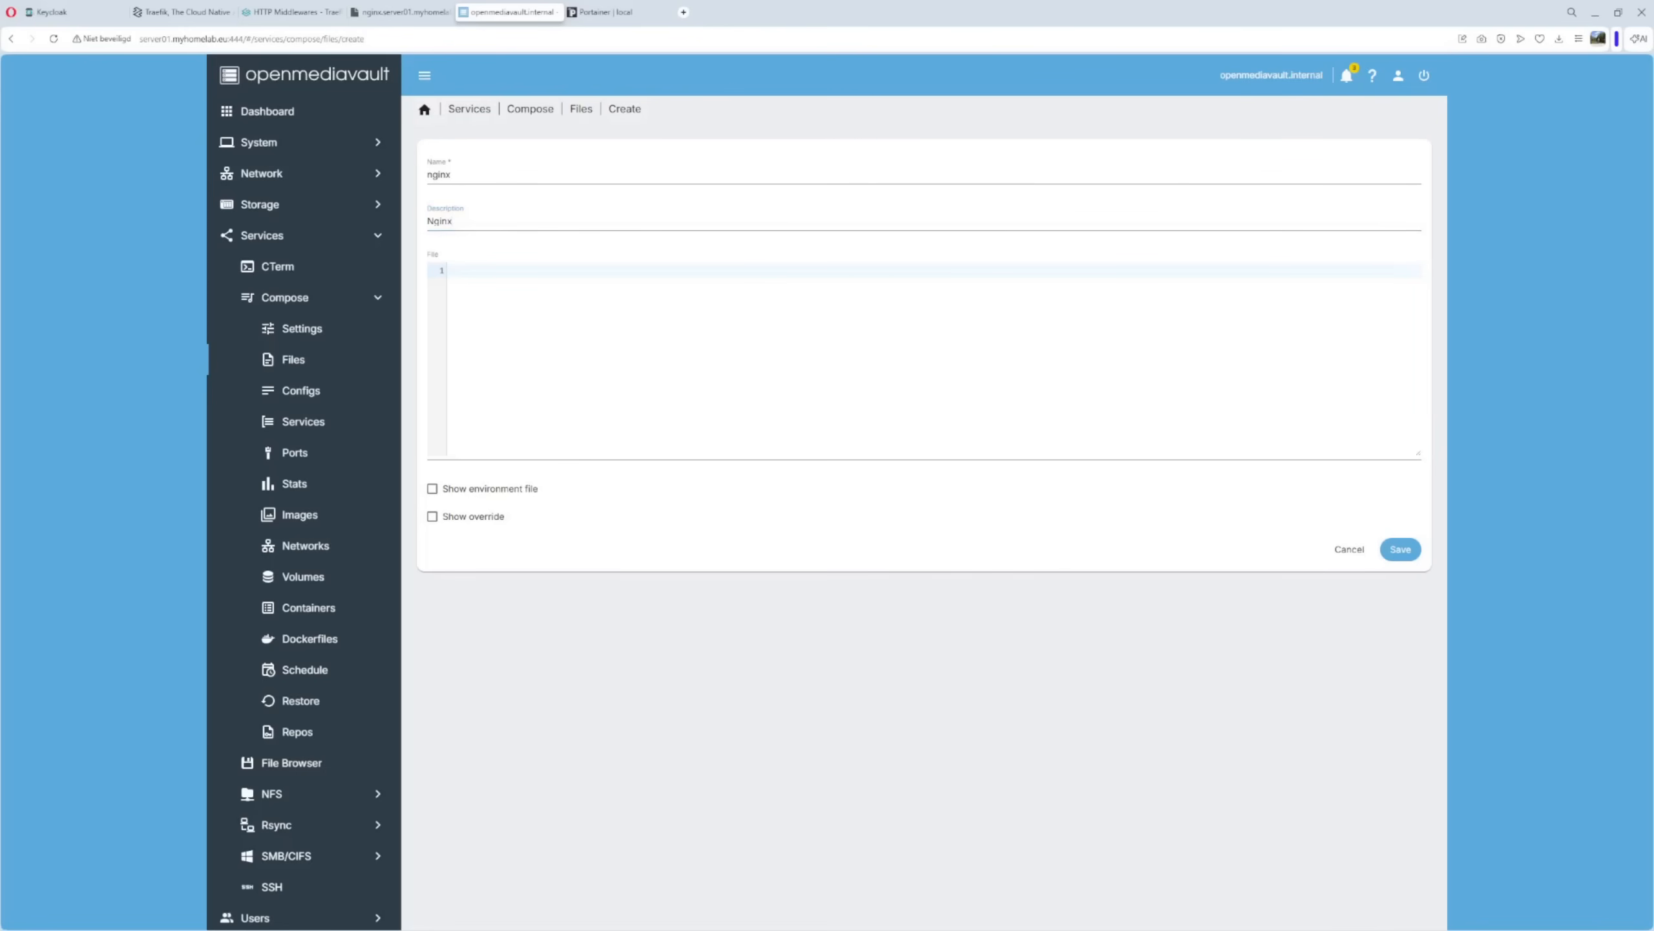
Paste the nginx compose YAML and review its traefik network, enable flag, Host rule and http entrypoint.
click(504, 336)
text(services:   nginx:     container_name: nginx     image: nginx:latest     restart: unless-stopped     networks:       - traefik     labels:       - traefik.enable=true       - traefik.http.routers.nginx-http.rule=Host("nginx.server01.myhomelab.eu")       - traefik.http.routers.nginx-http.entrypoints=http  networks:   traefik:     external: true)
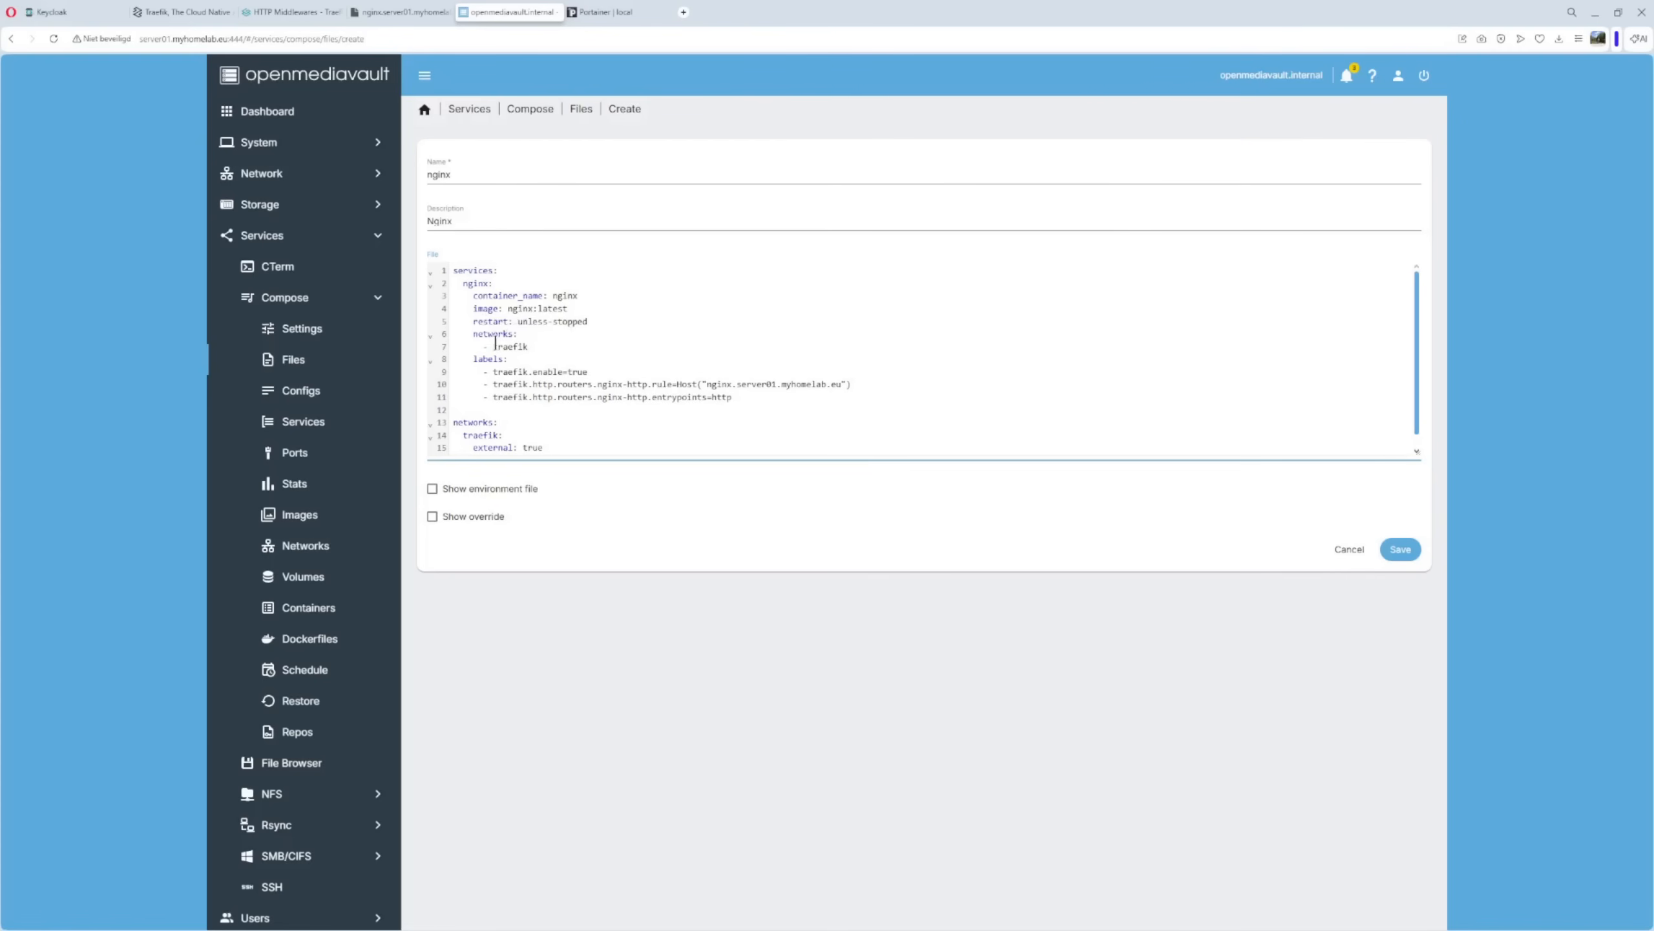
drag(481, 346, 539, 343)
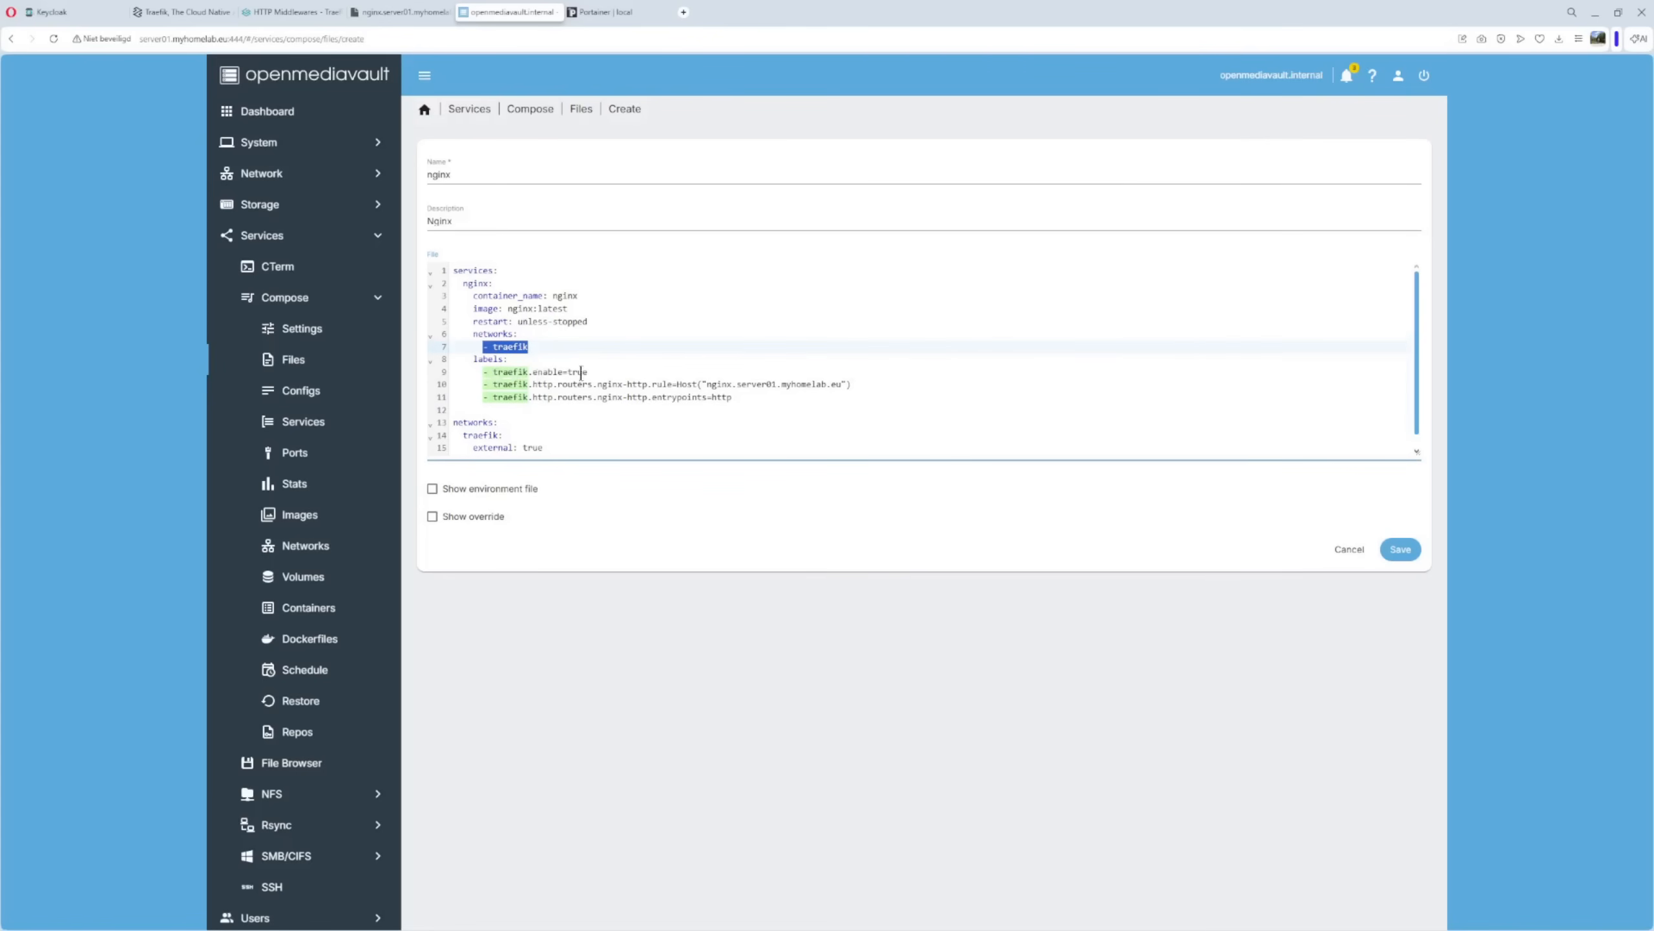
drag(567, 372, 605, 370)
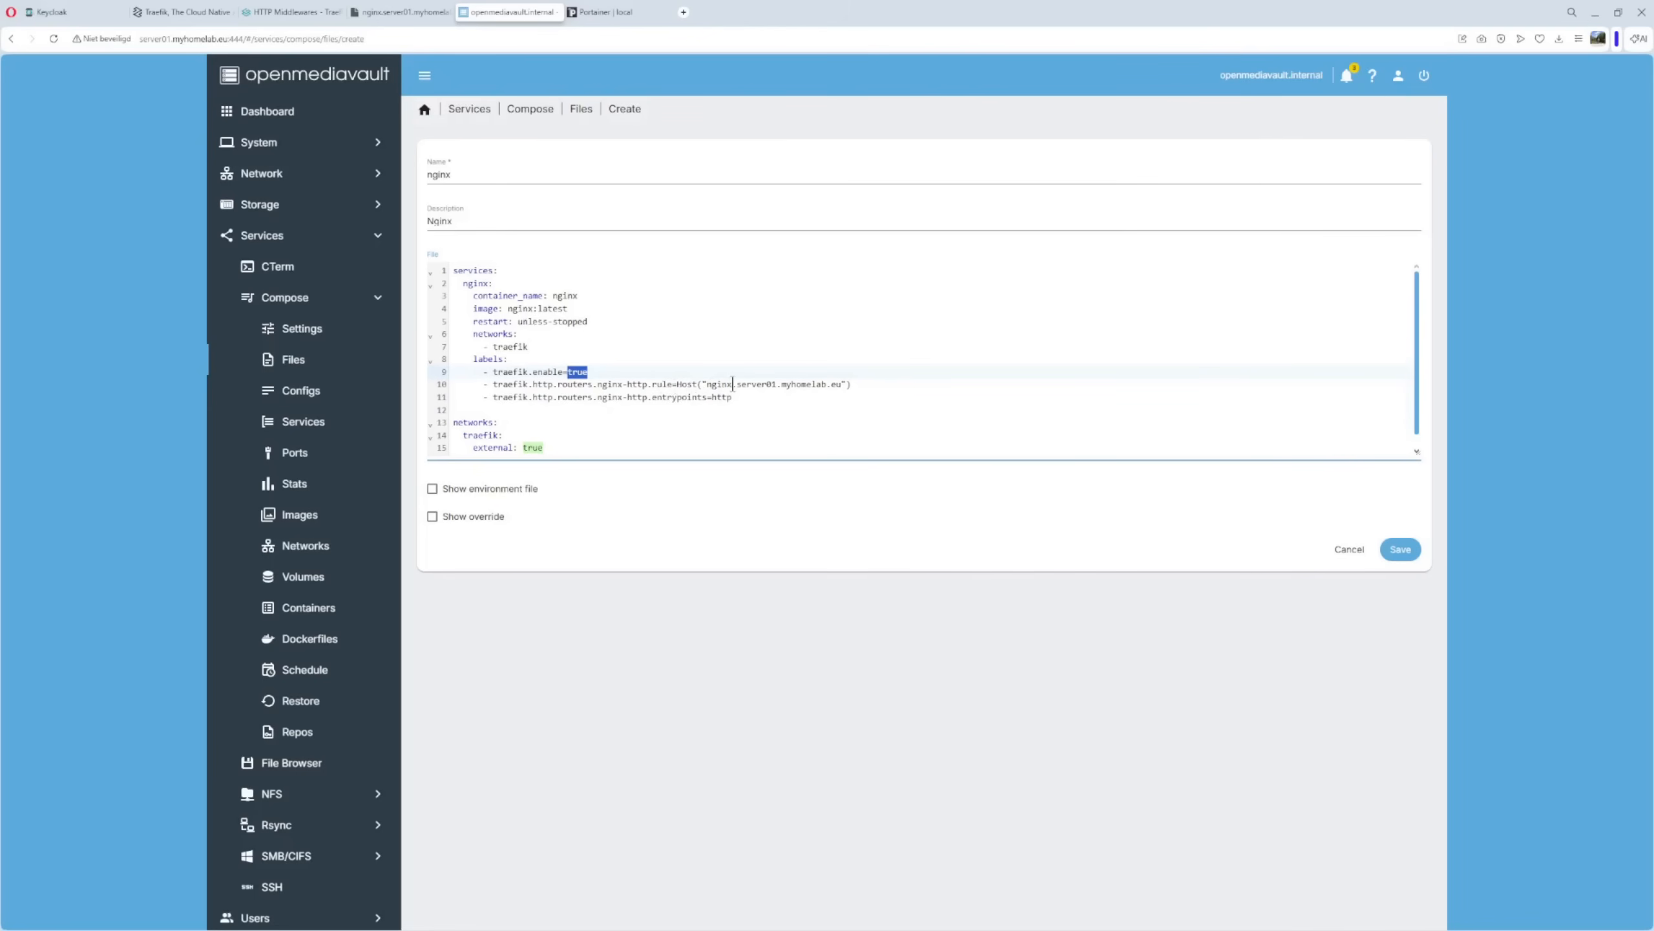
drag(736, 384, 843, 383)
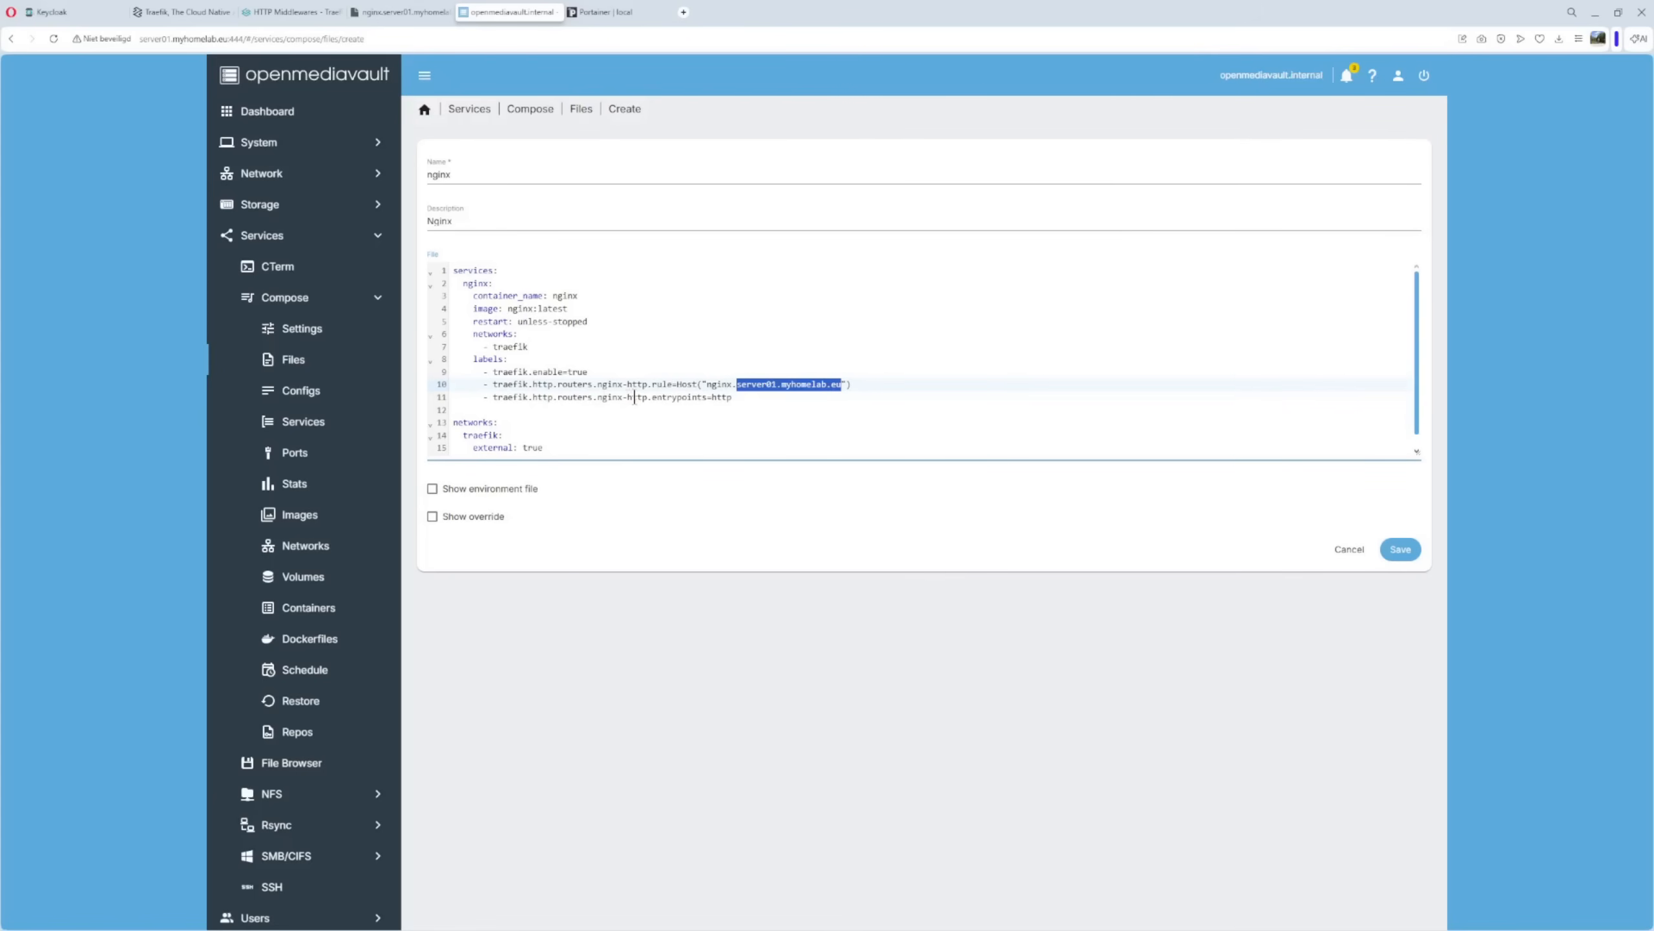
click(713, 395)
double_click(715, 396)
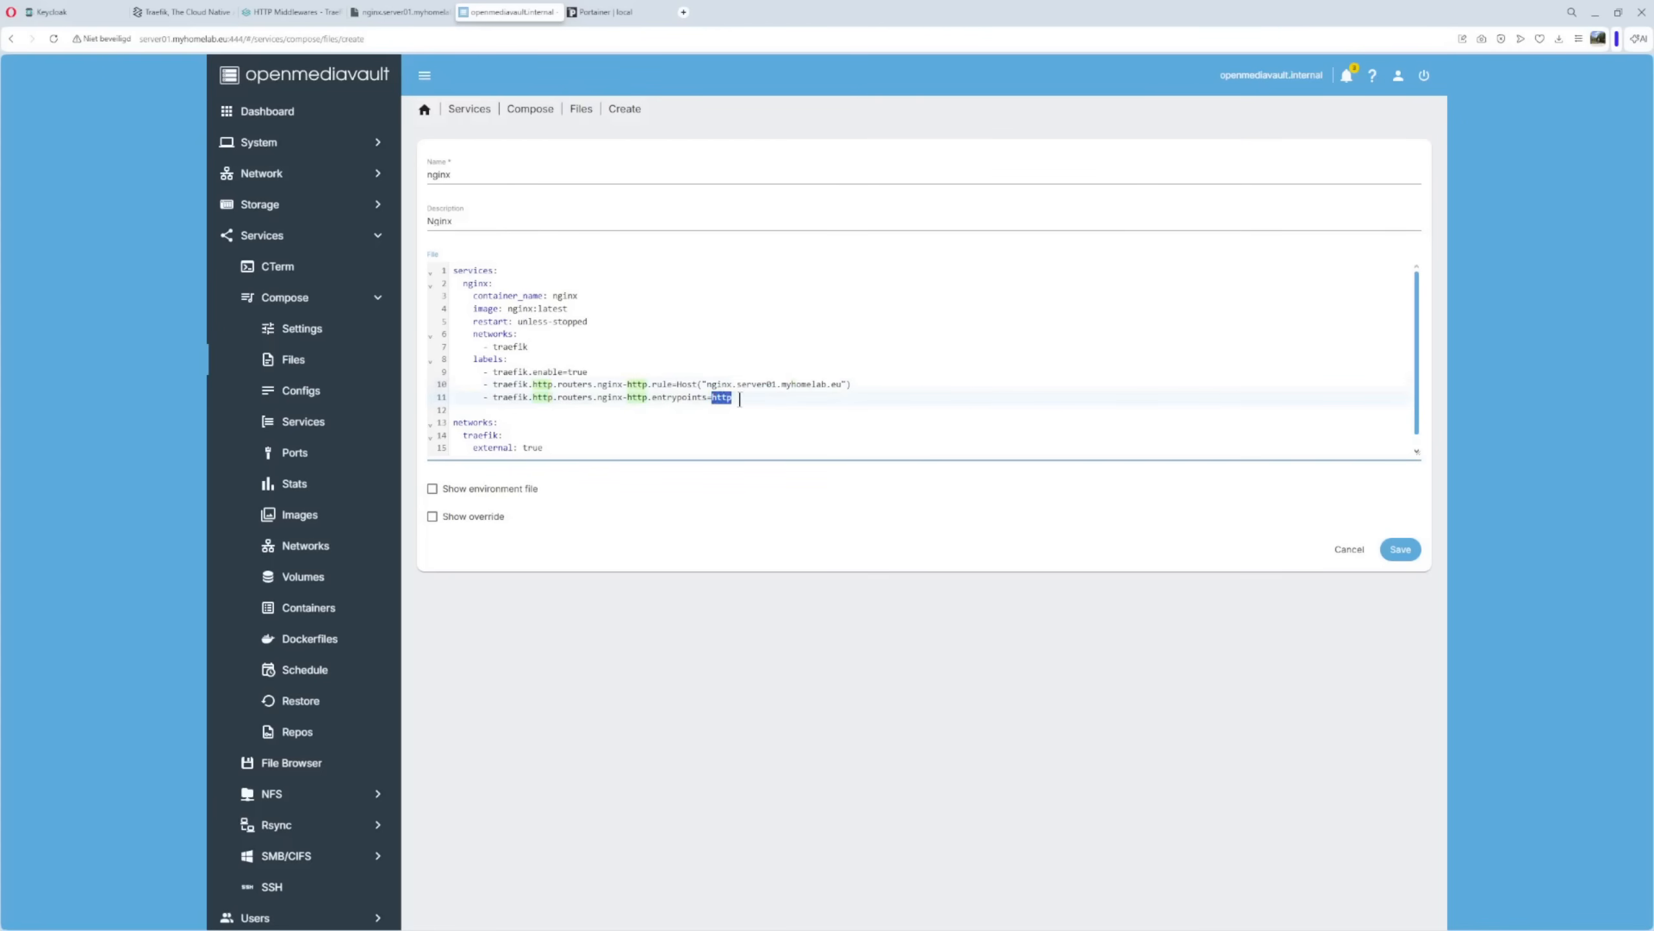
click(770, 398)
drag(708, 398, 737, 397)
Check the external traefik network definition on lines 13-14, then save the nginx compose file.
click(304, 393)
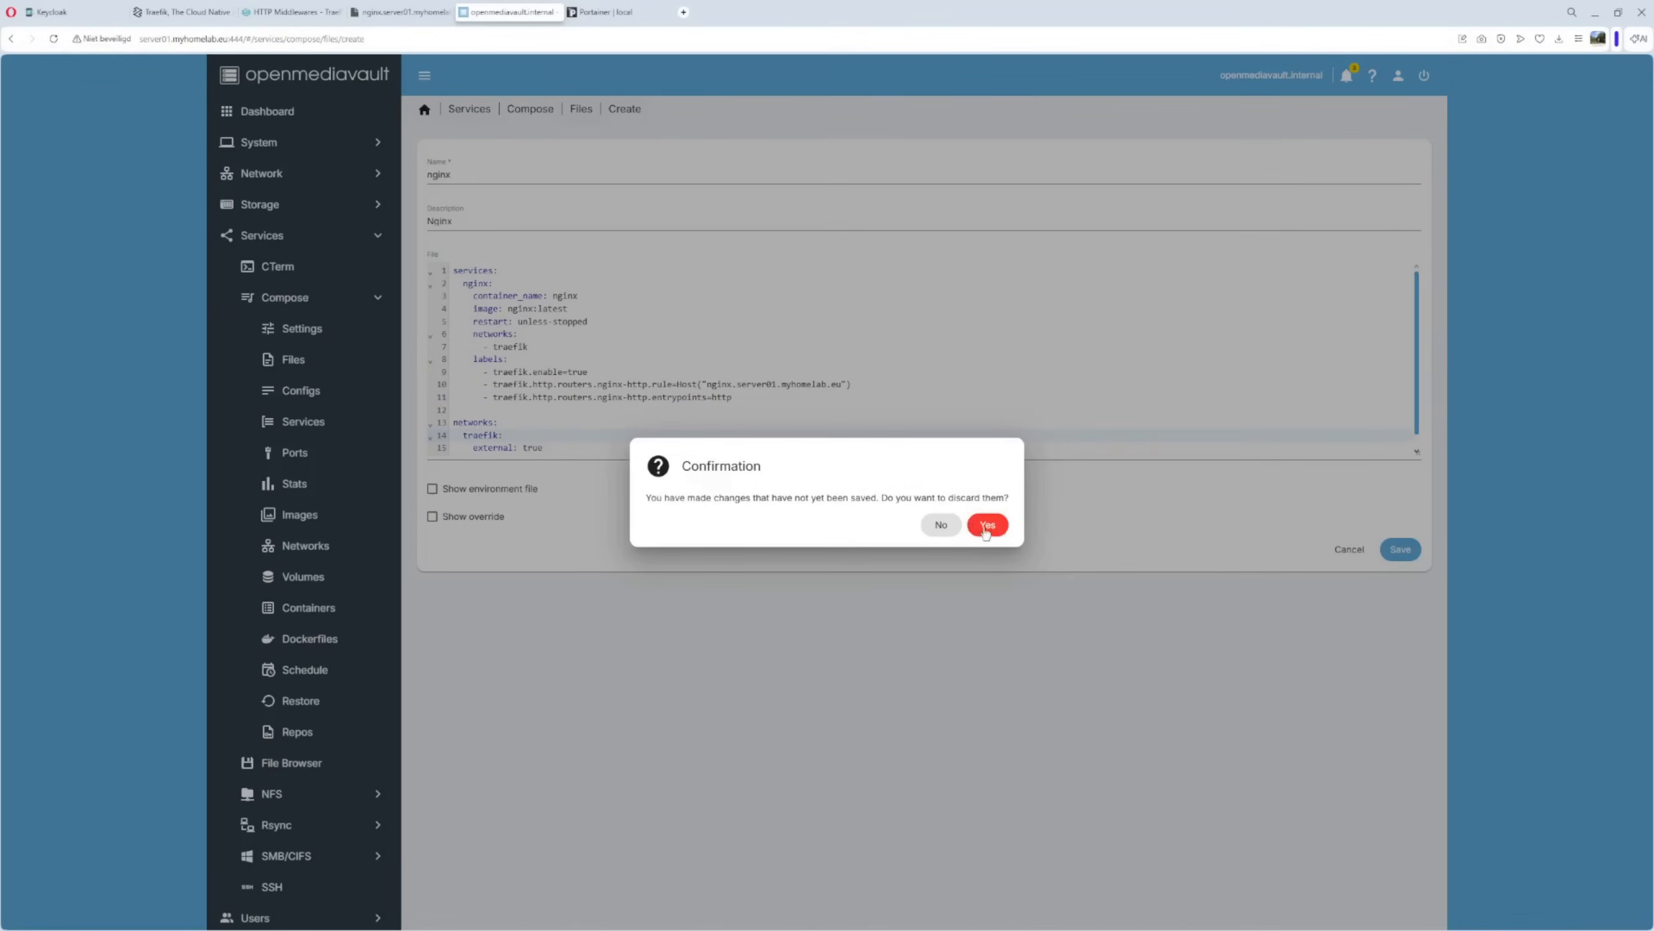
click(940, 526)
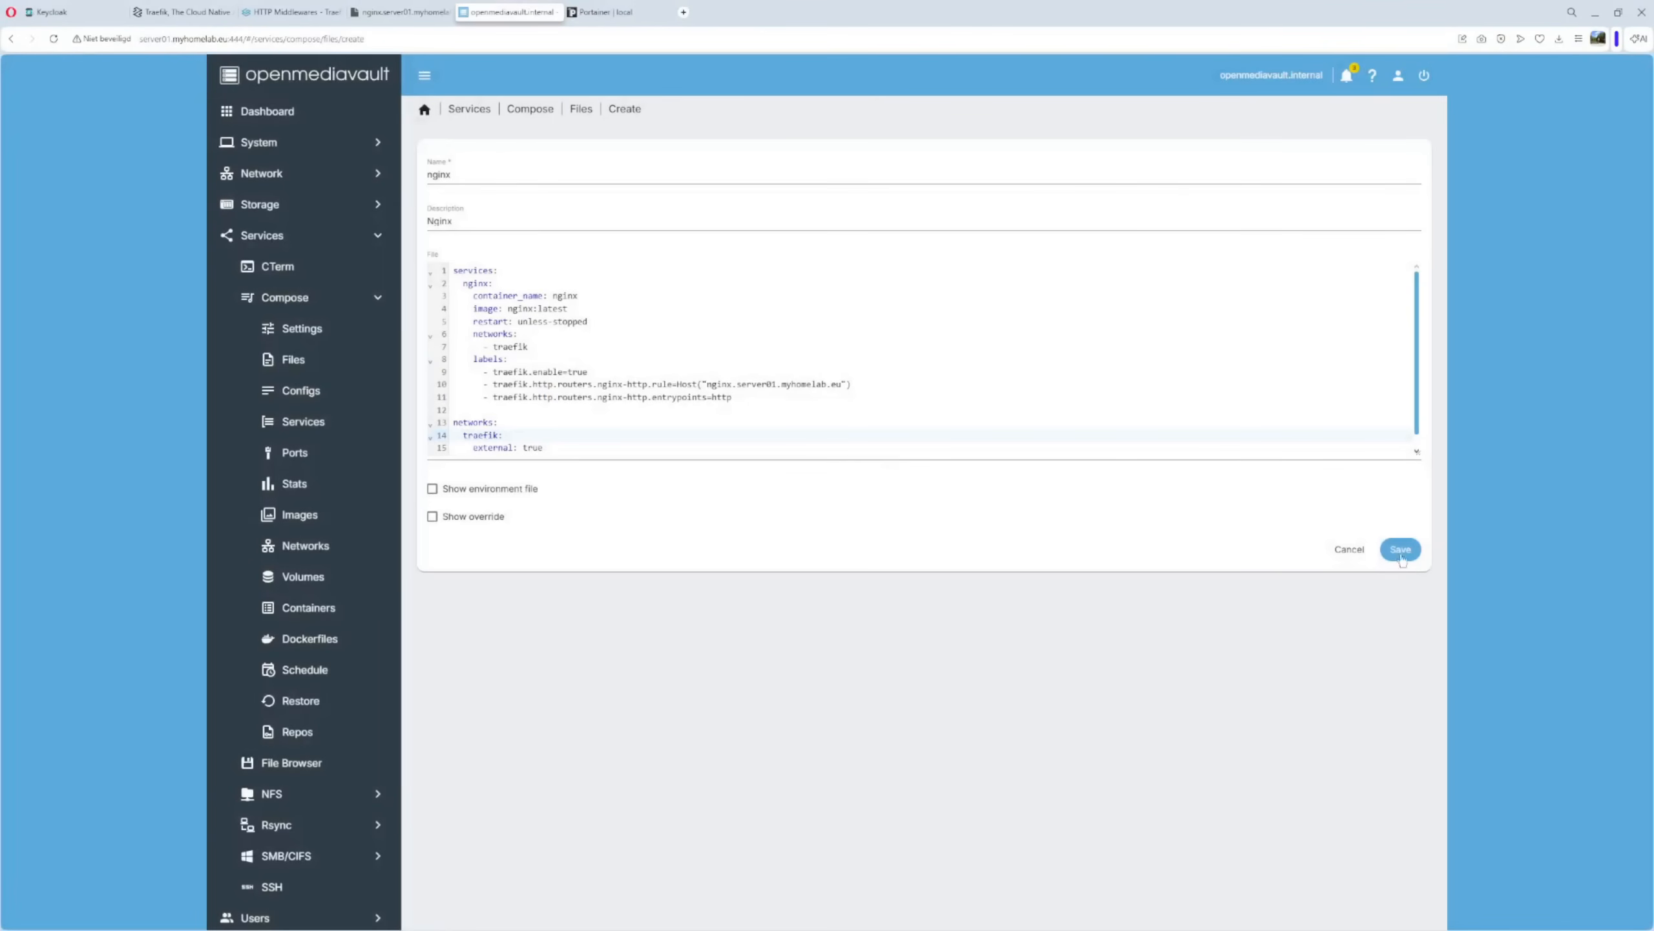
scroll(897, 324, down, 1)
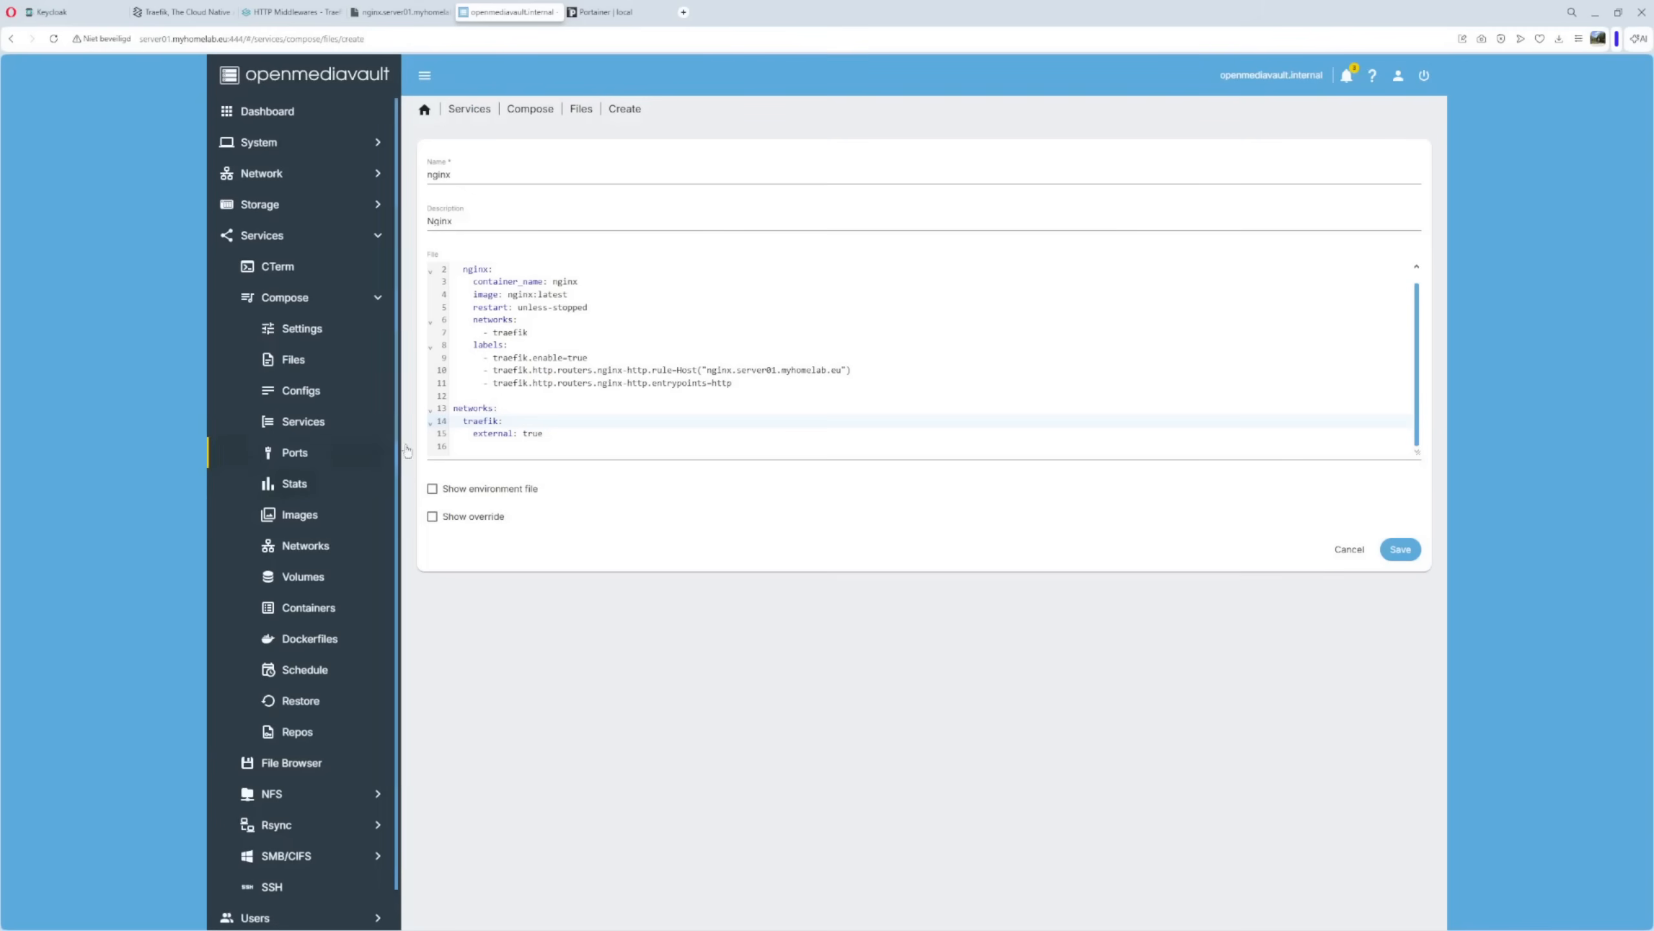
click(468, 408)
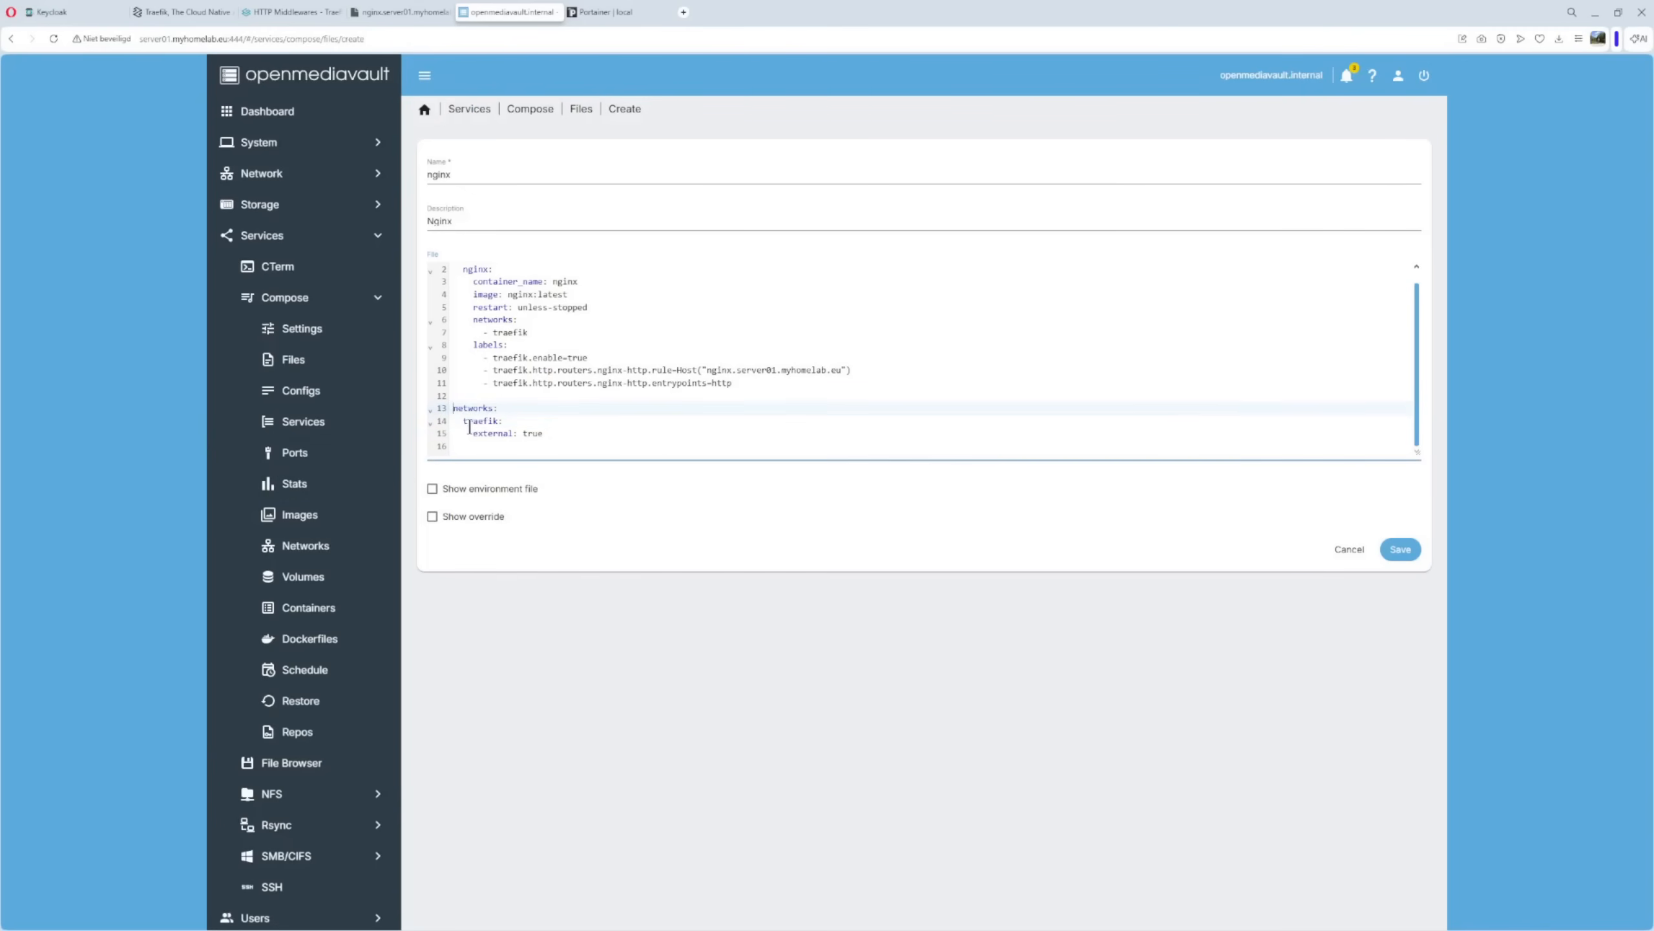
drag(463, 421, 510, 419)
drag(493, 332, 526, 326)
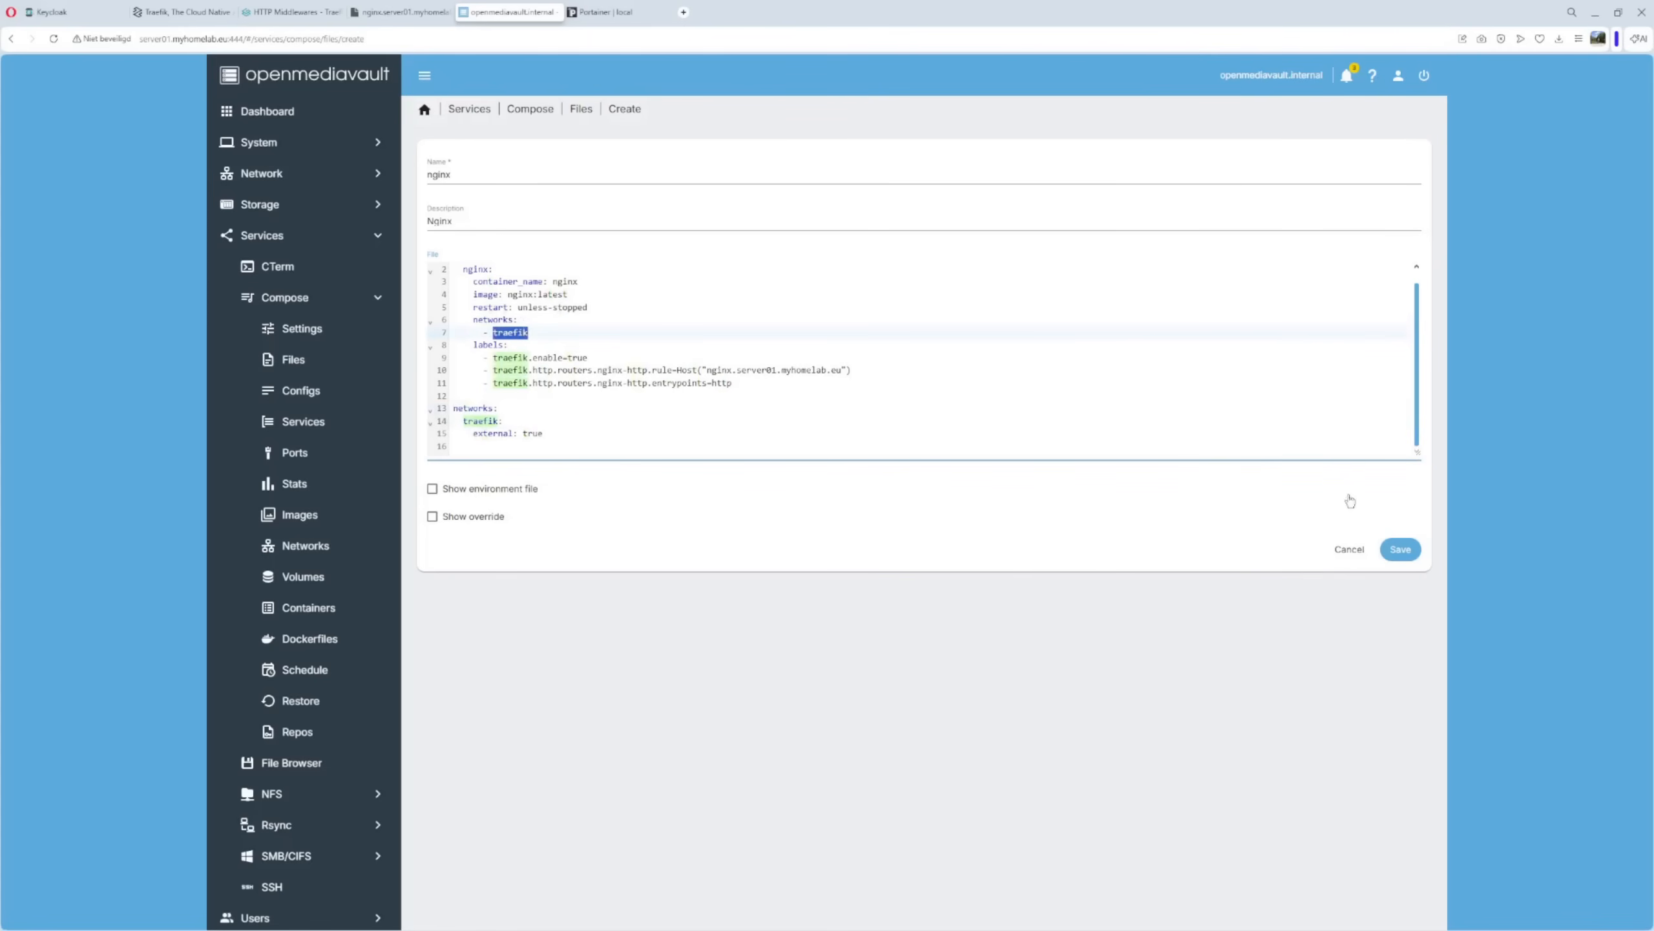
click(1400, 551)
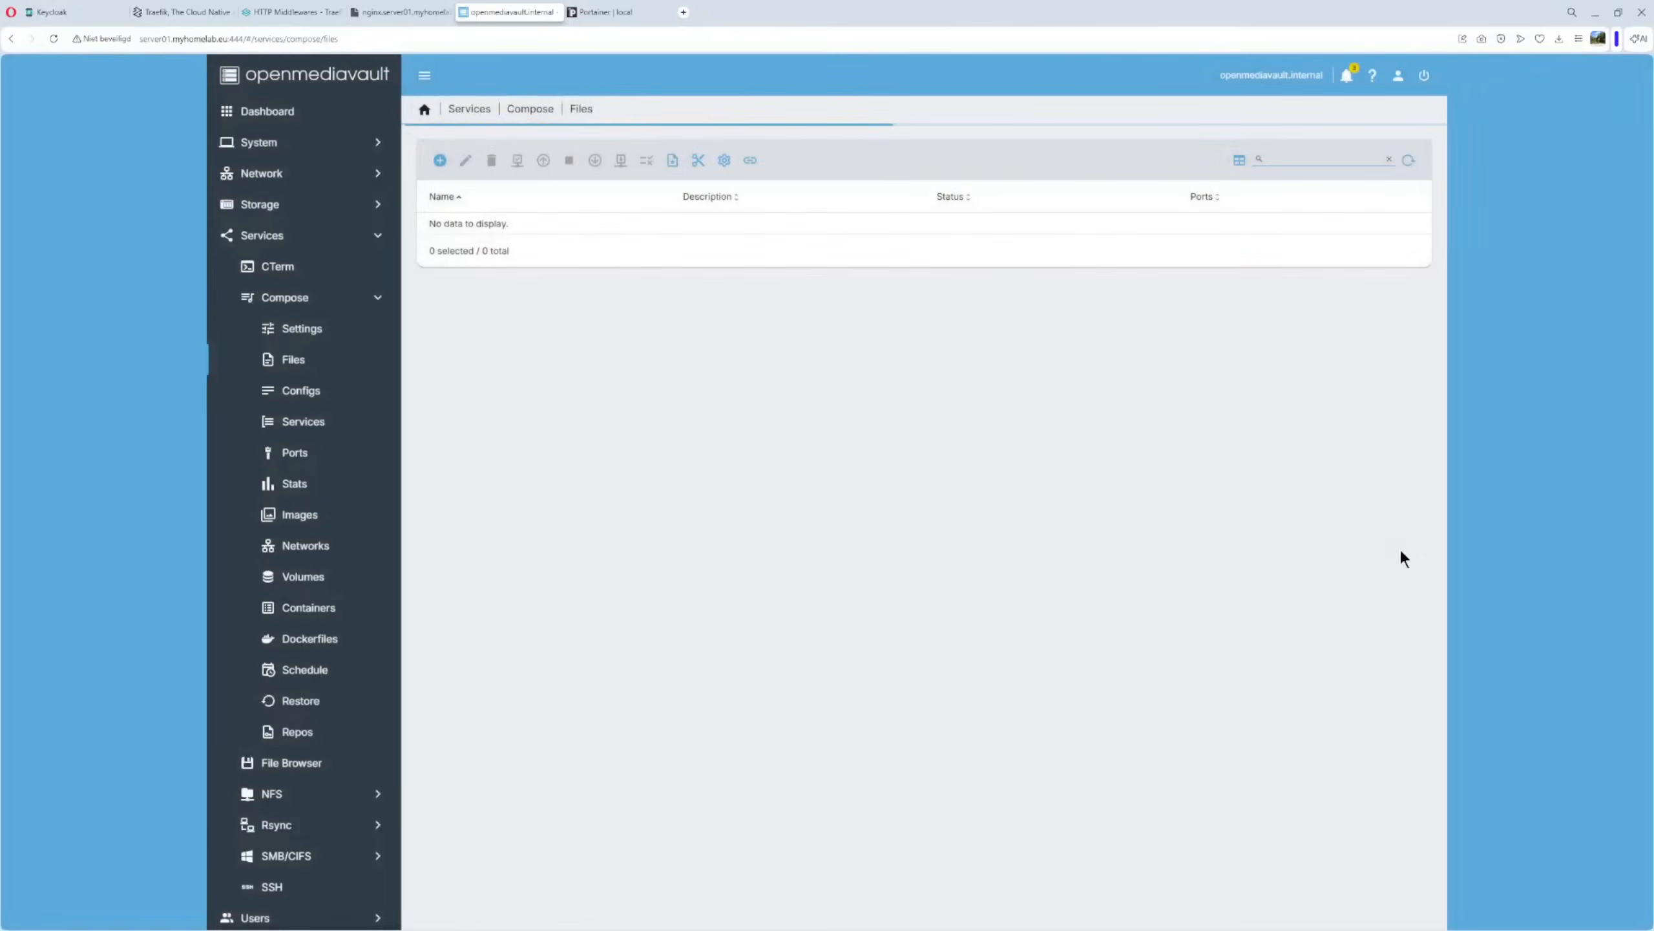
Inspect the http entrypoint in the traefik.conf config and close it unchanged.
click(305, 394)
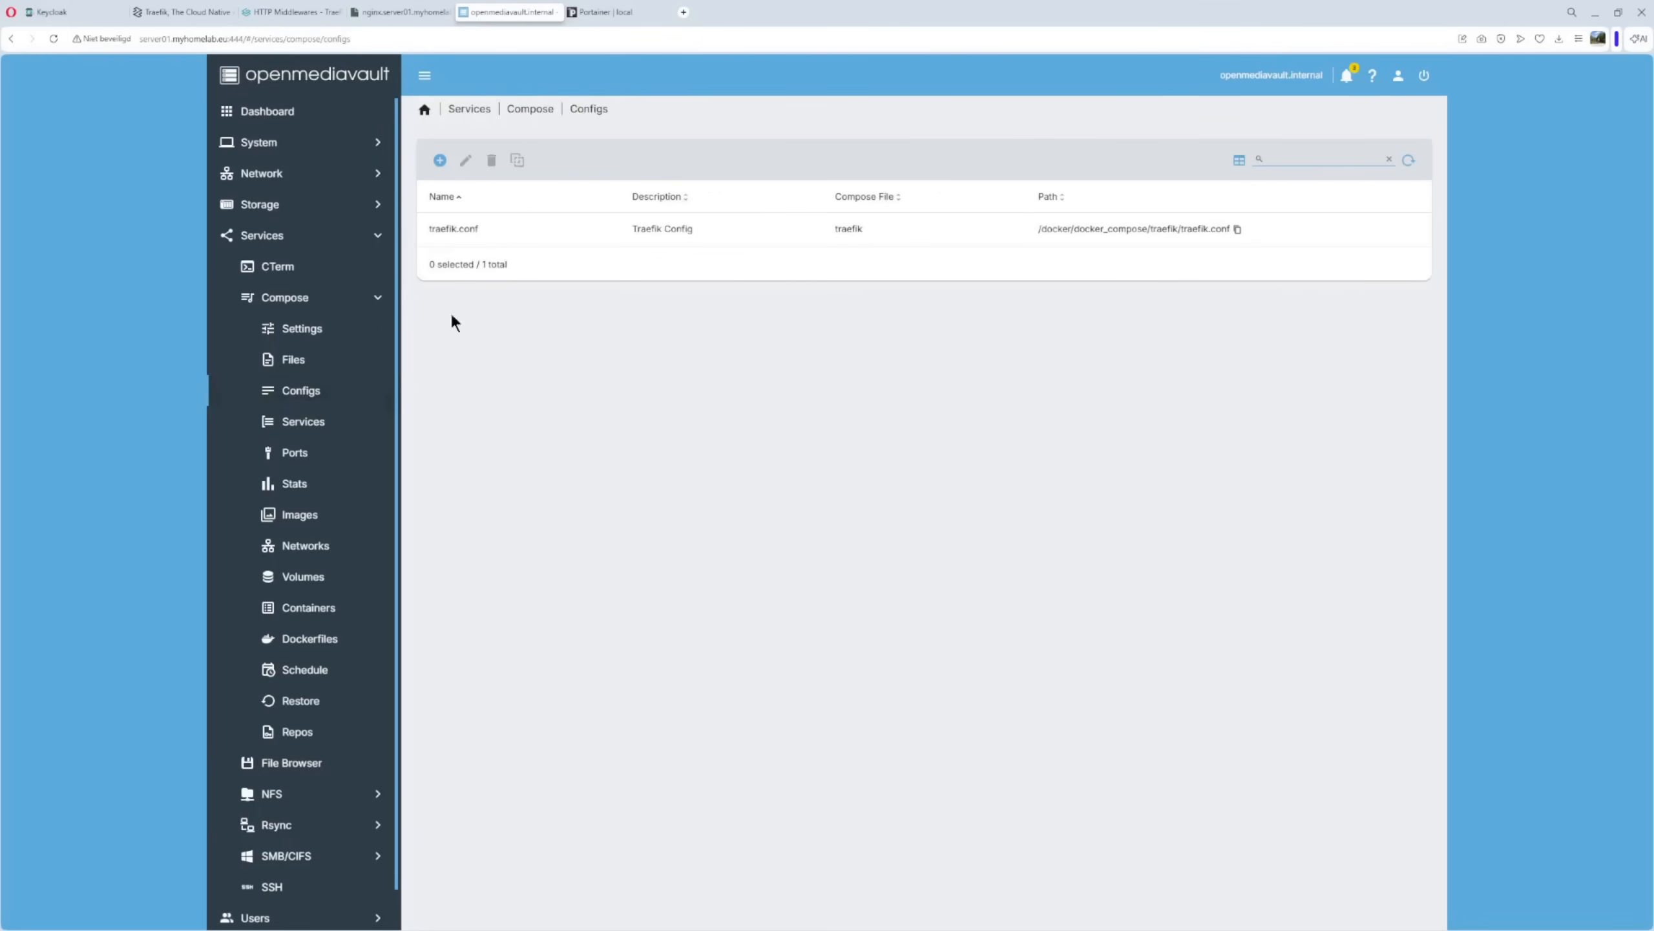
click(440, 234)
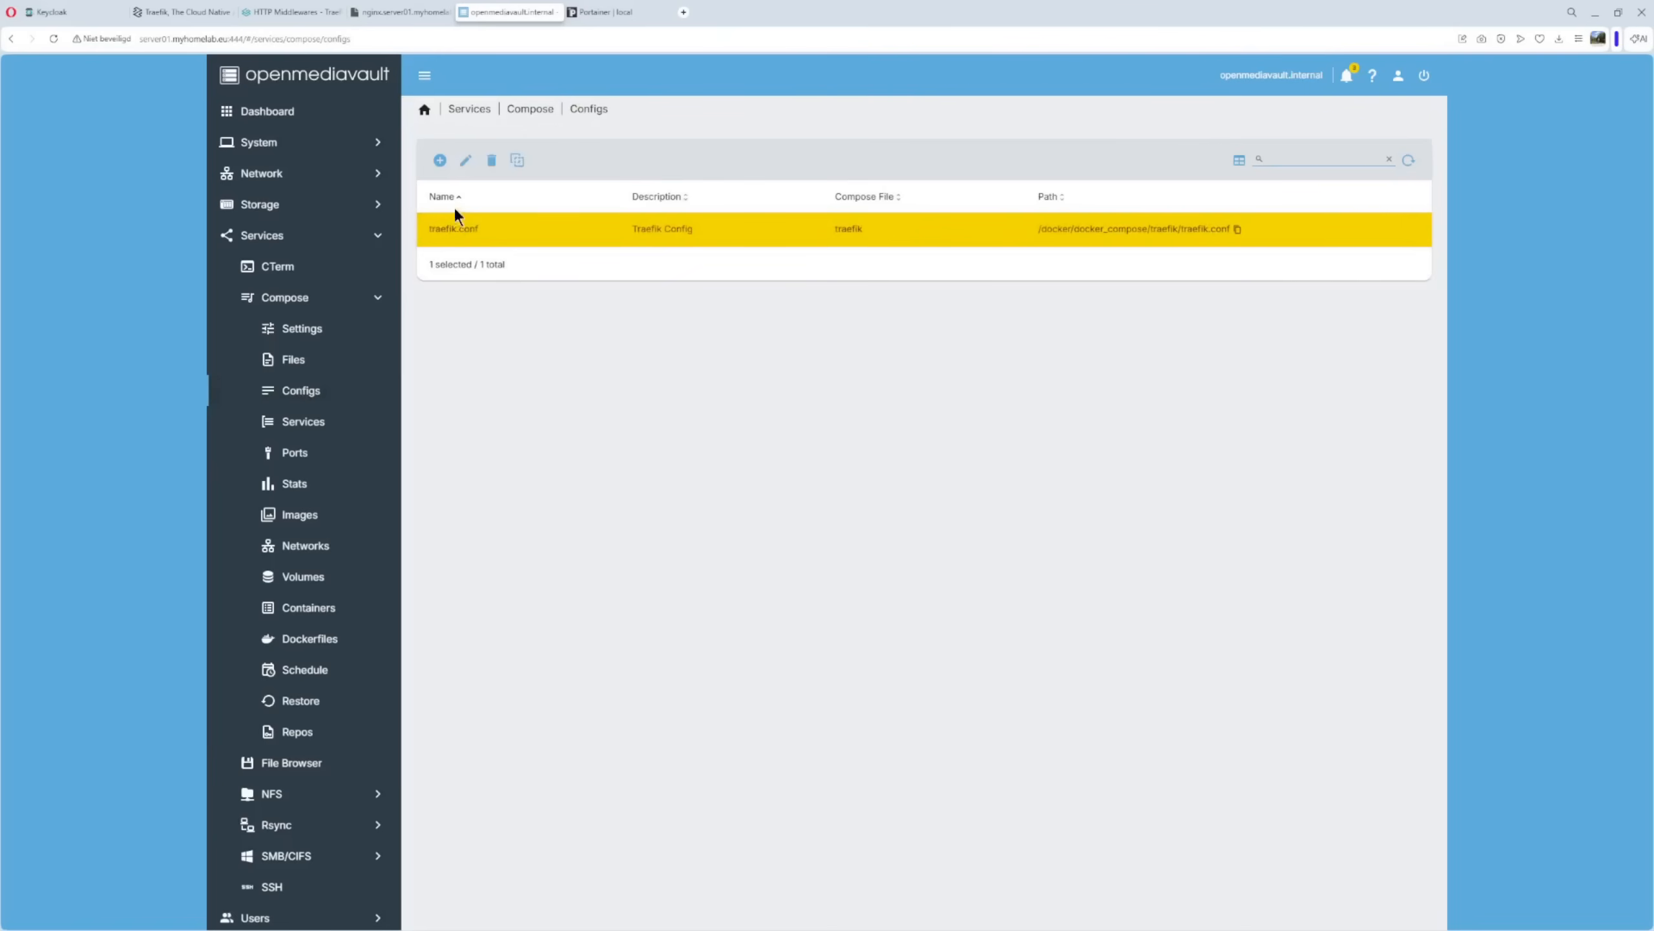
click(465, 162)
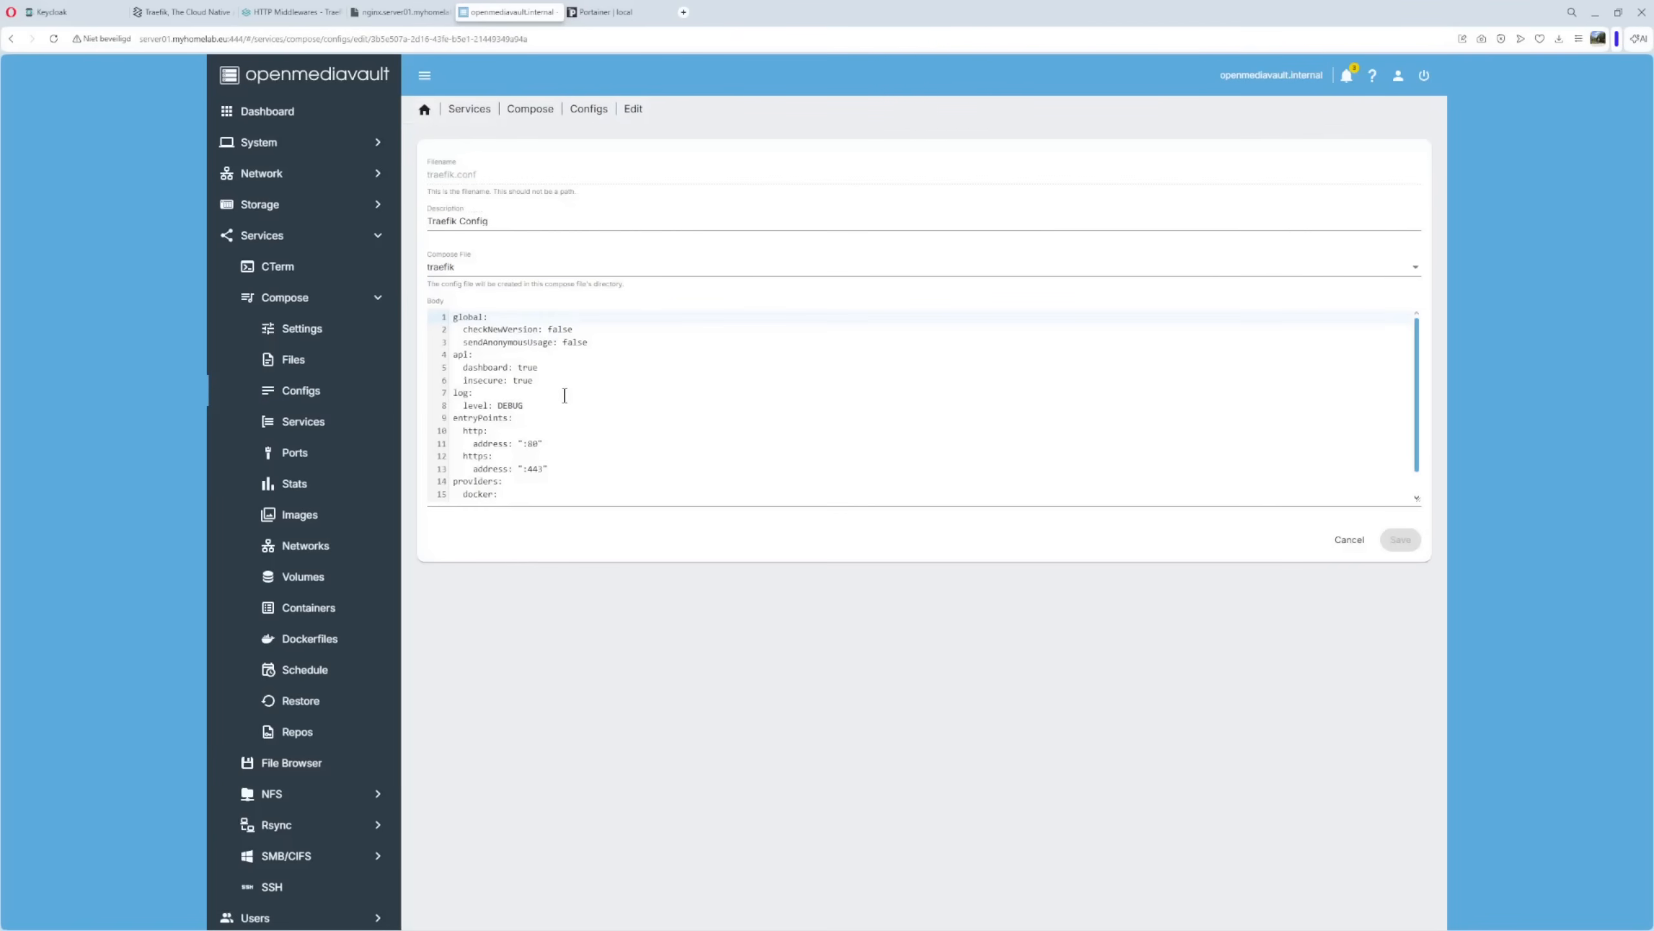
drag(464, 431, 513, 425)
click(488, 430)
click(1342, 540)
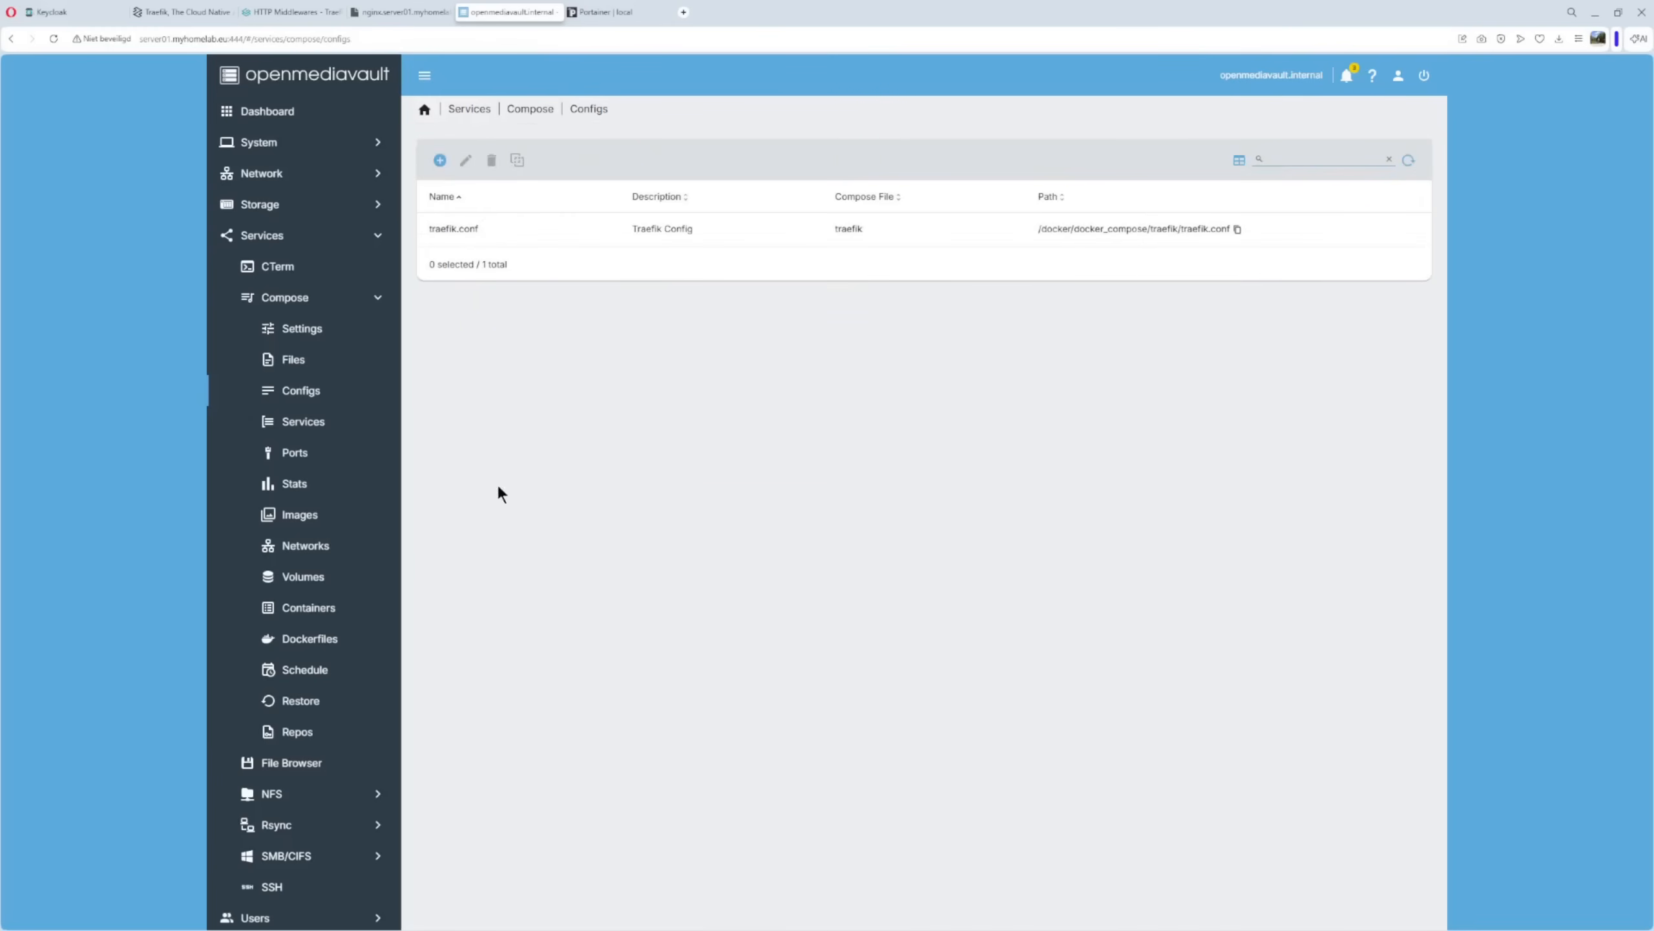
Compare the nginx compose file's http entrypoint label on line 11, then reselect nginx in Files.
click(311, 361)
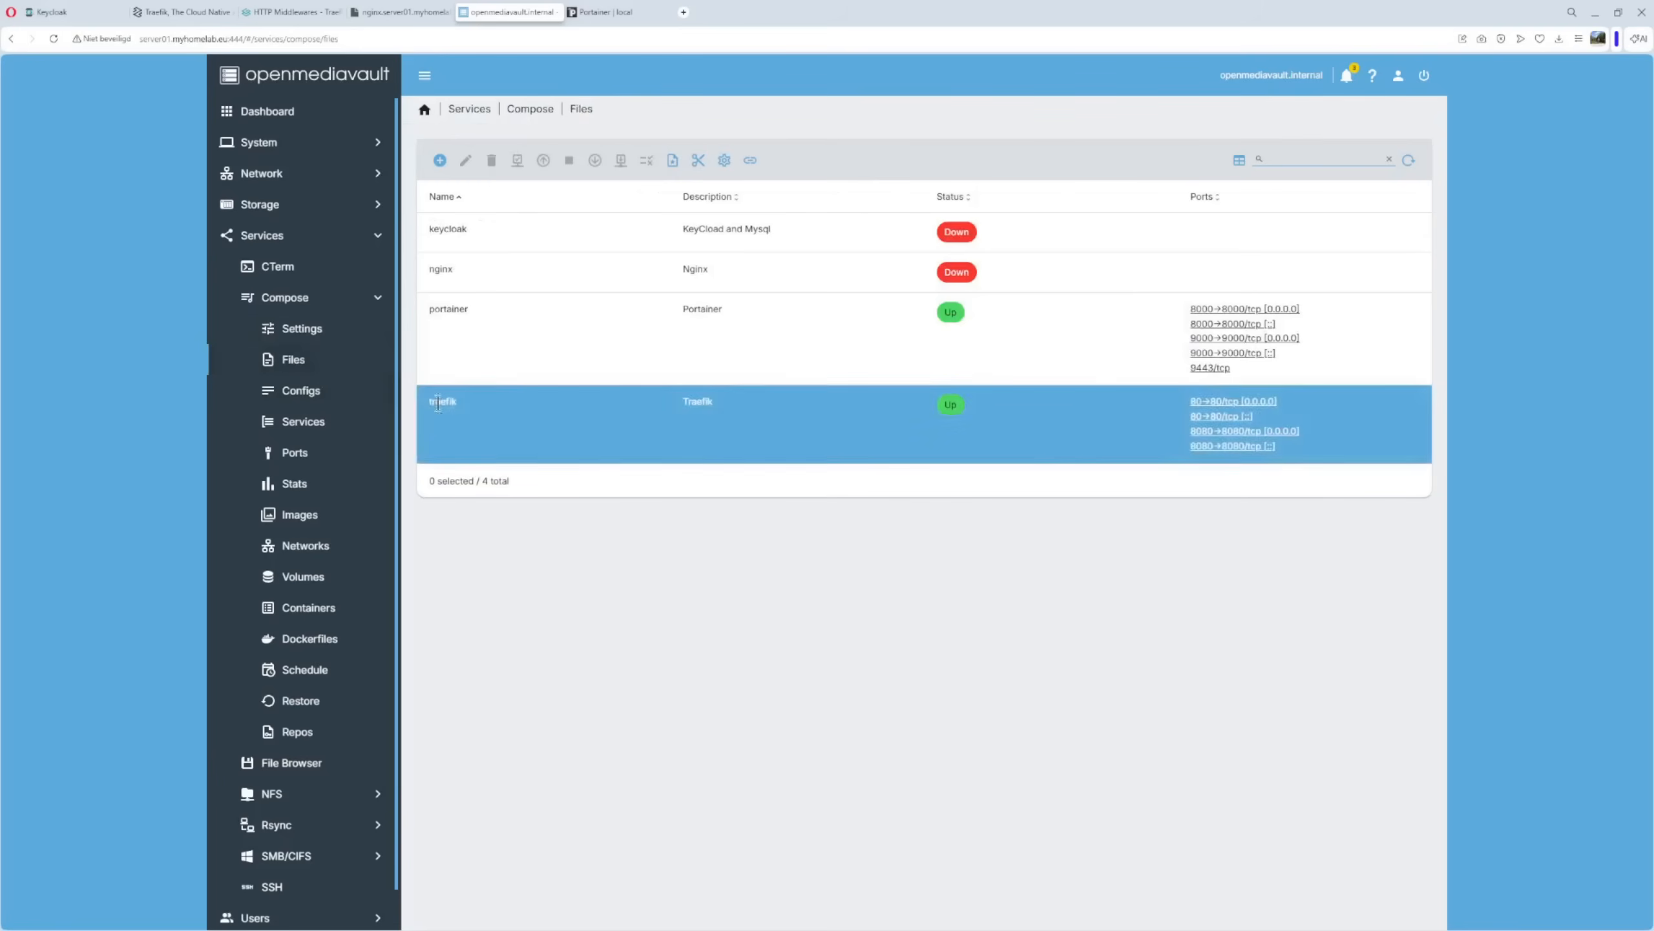
click(432, 280)
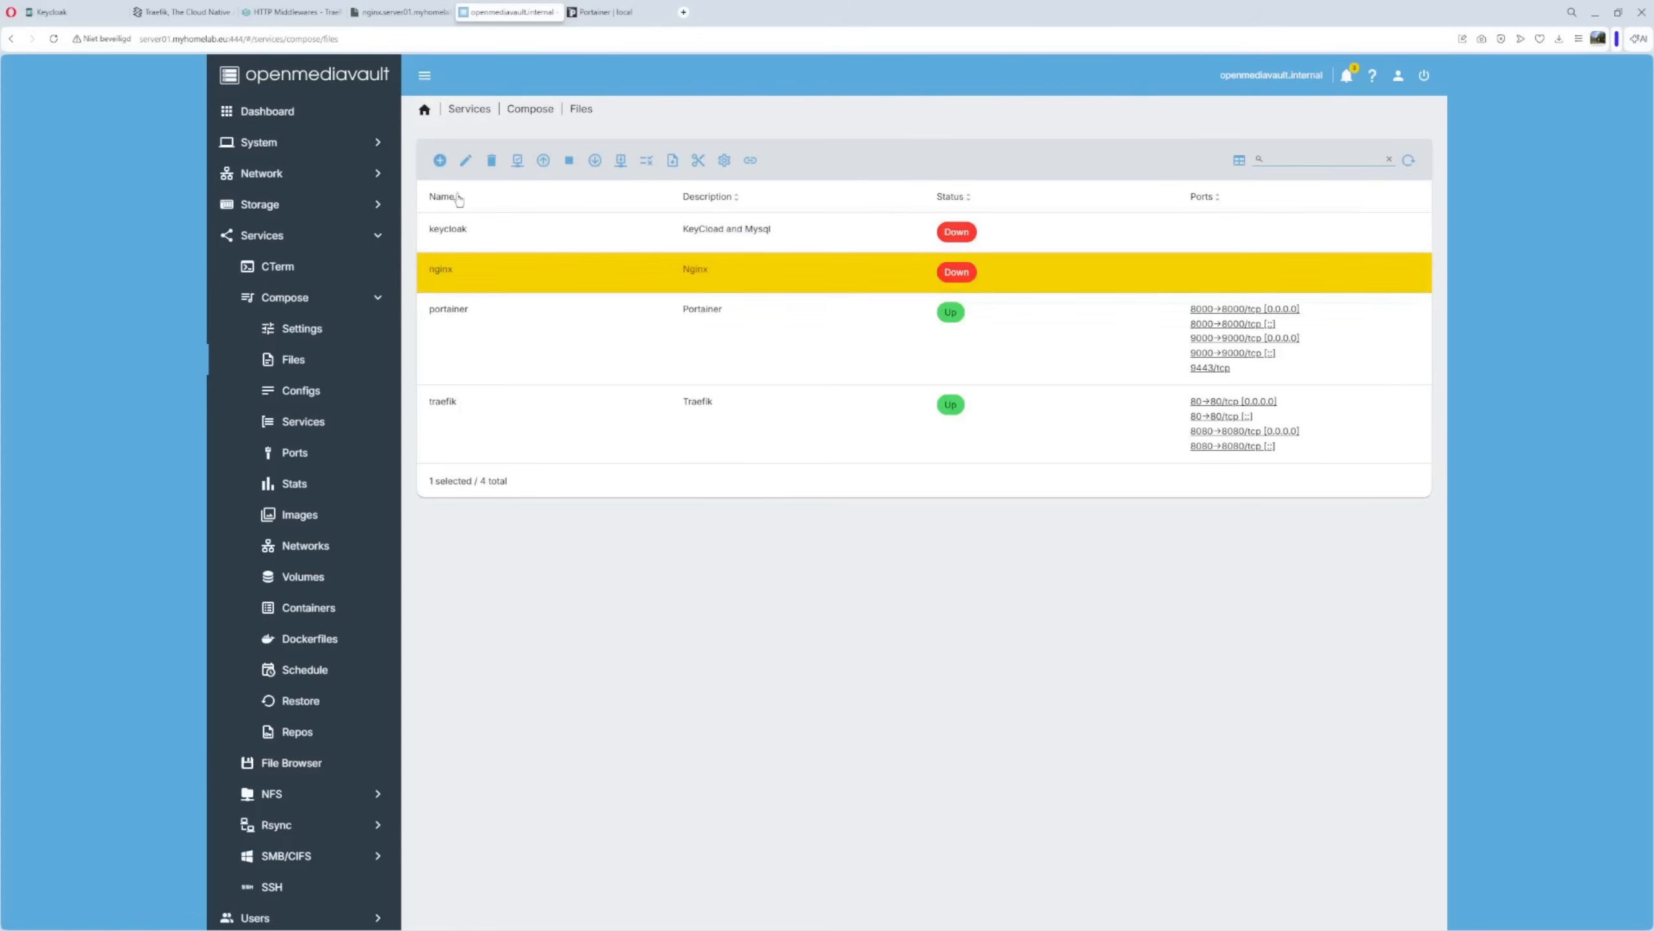
click(466, 159)
drag(708, 399, 744, 400)
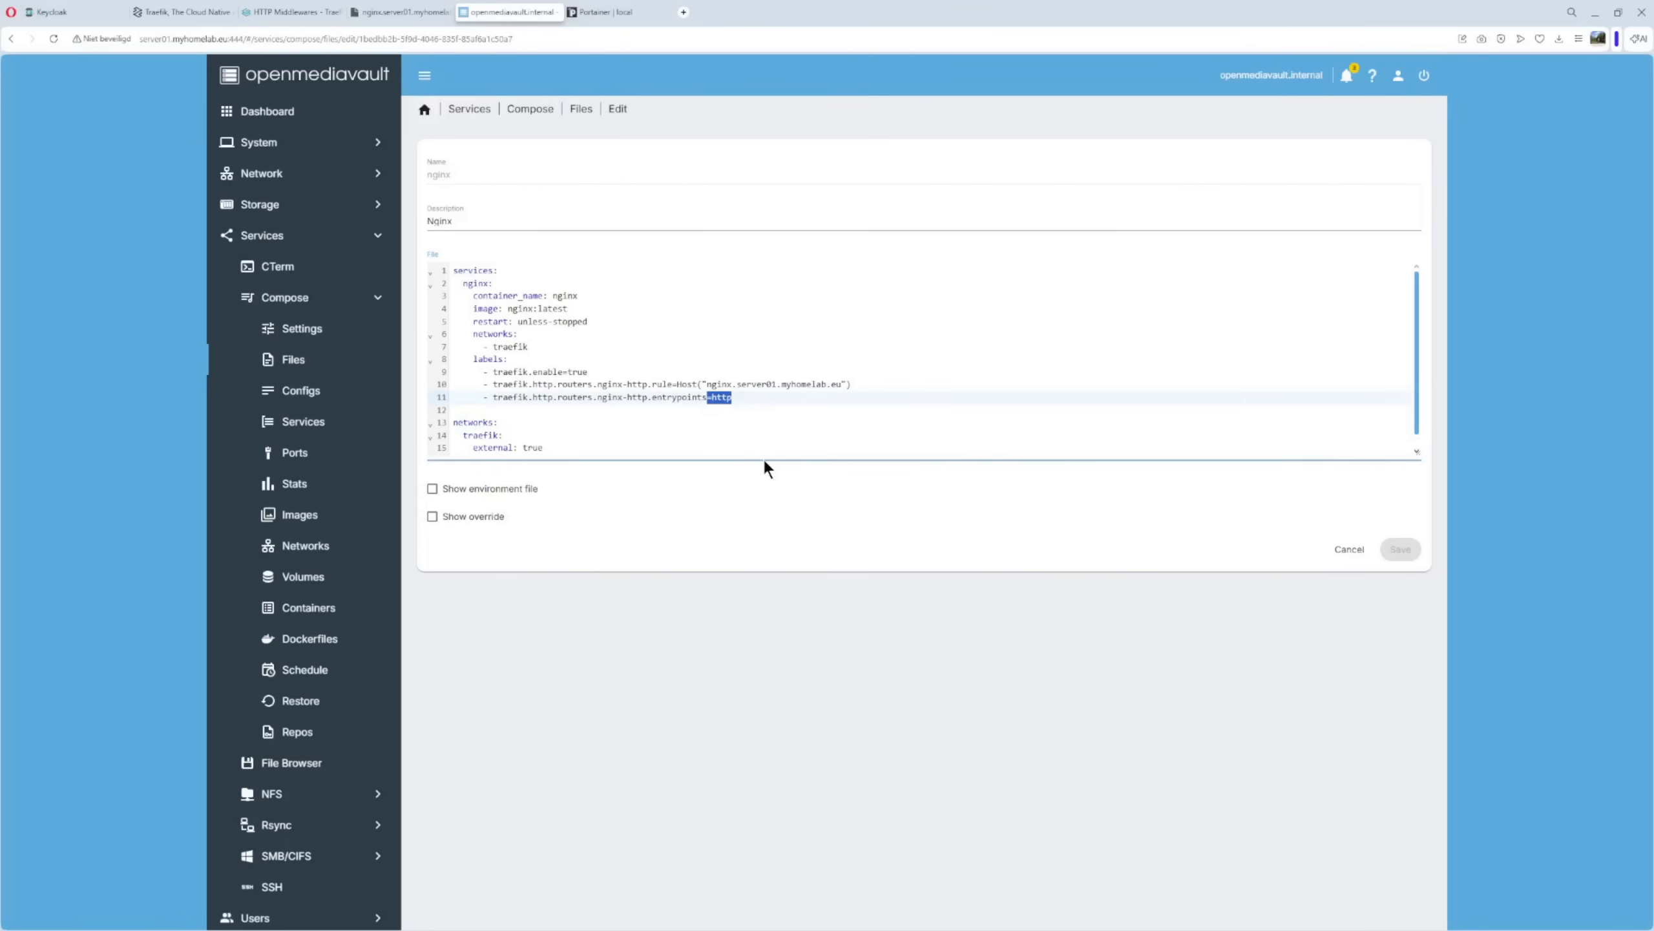
click(768, 432)
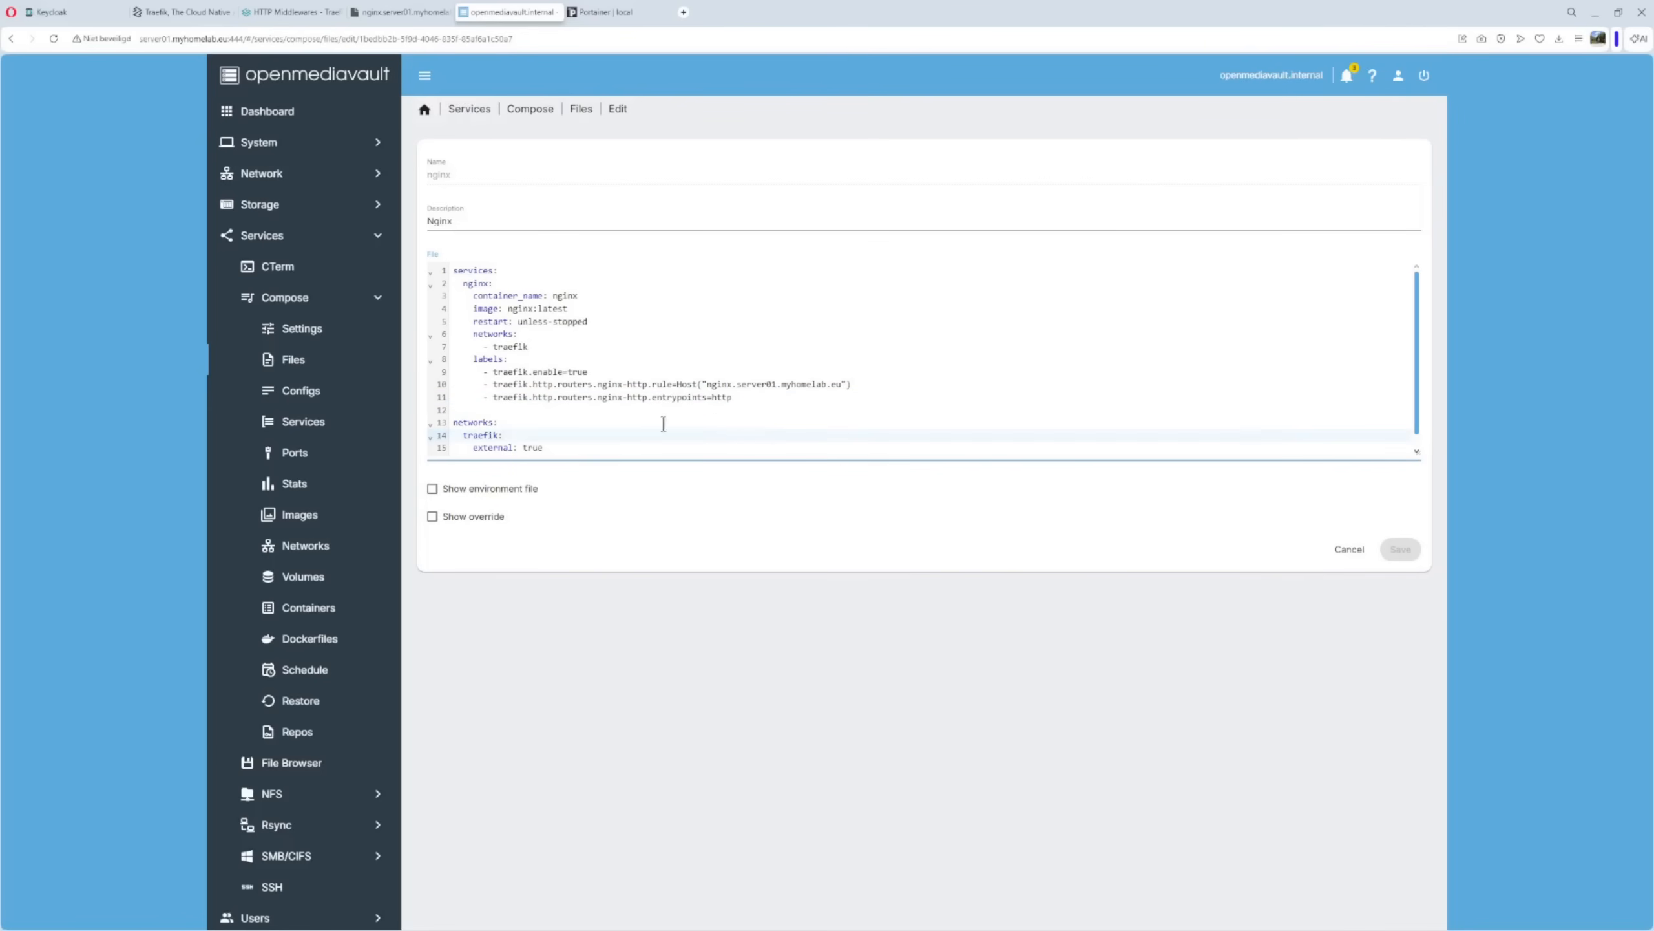
click(294, 360)
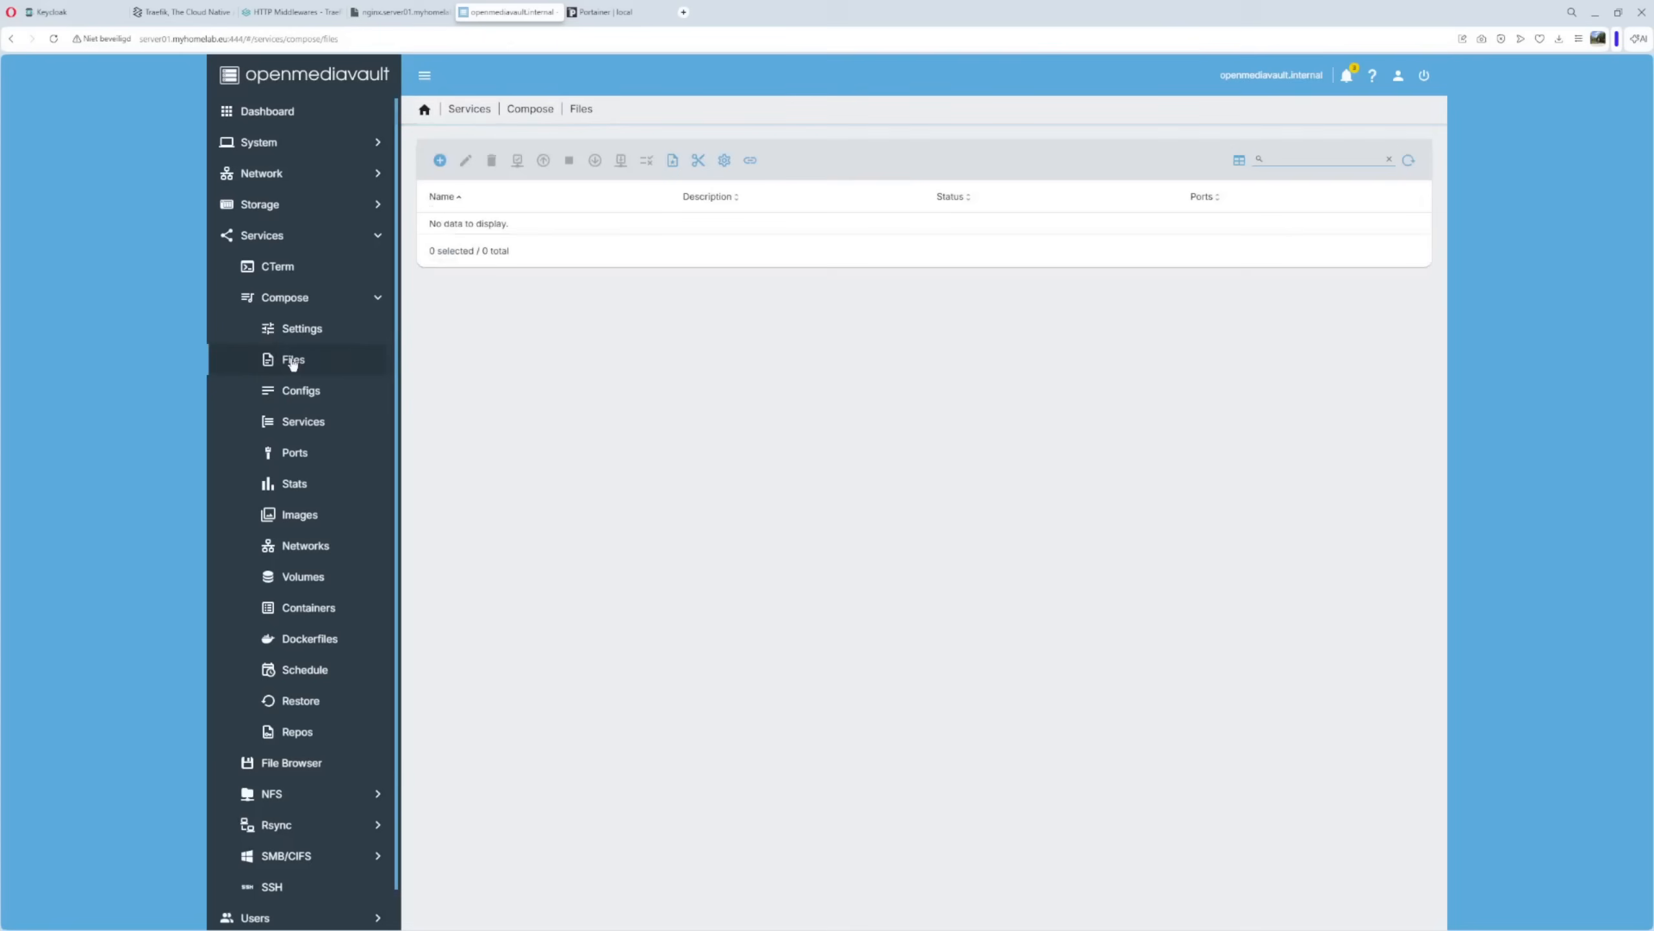
click(446, 275)
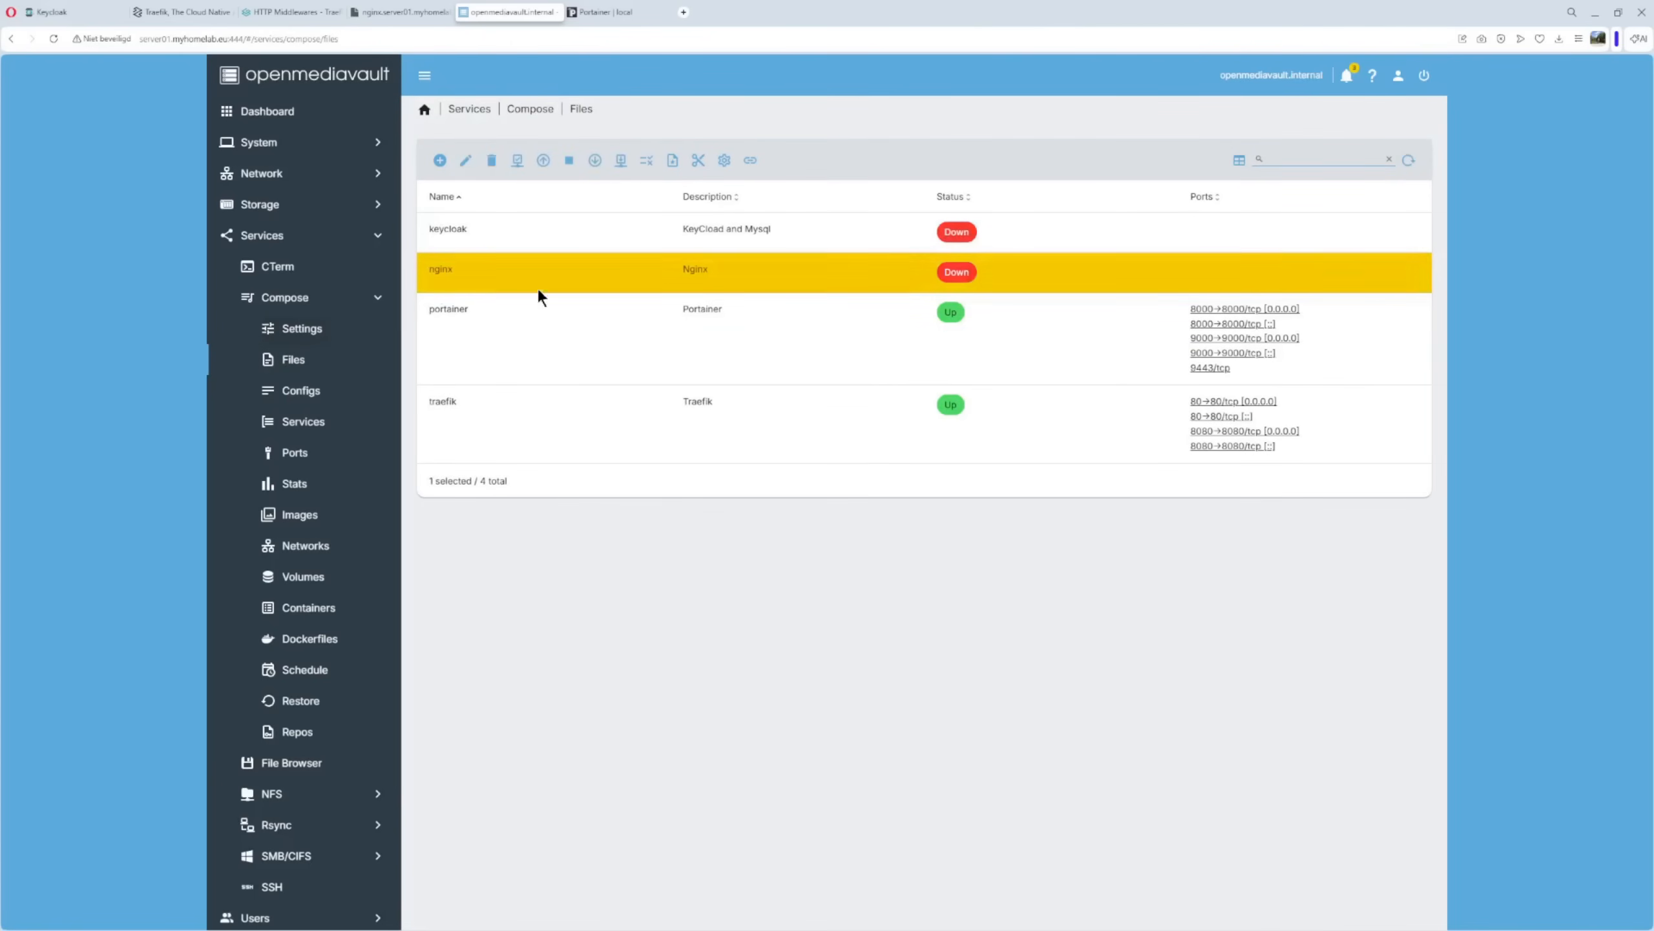
Bring the nginx stack Up, pulling nginx:latest, and see it listed with 80/tcp.
click(544, 162)
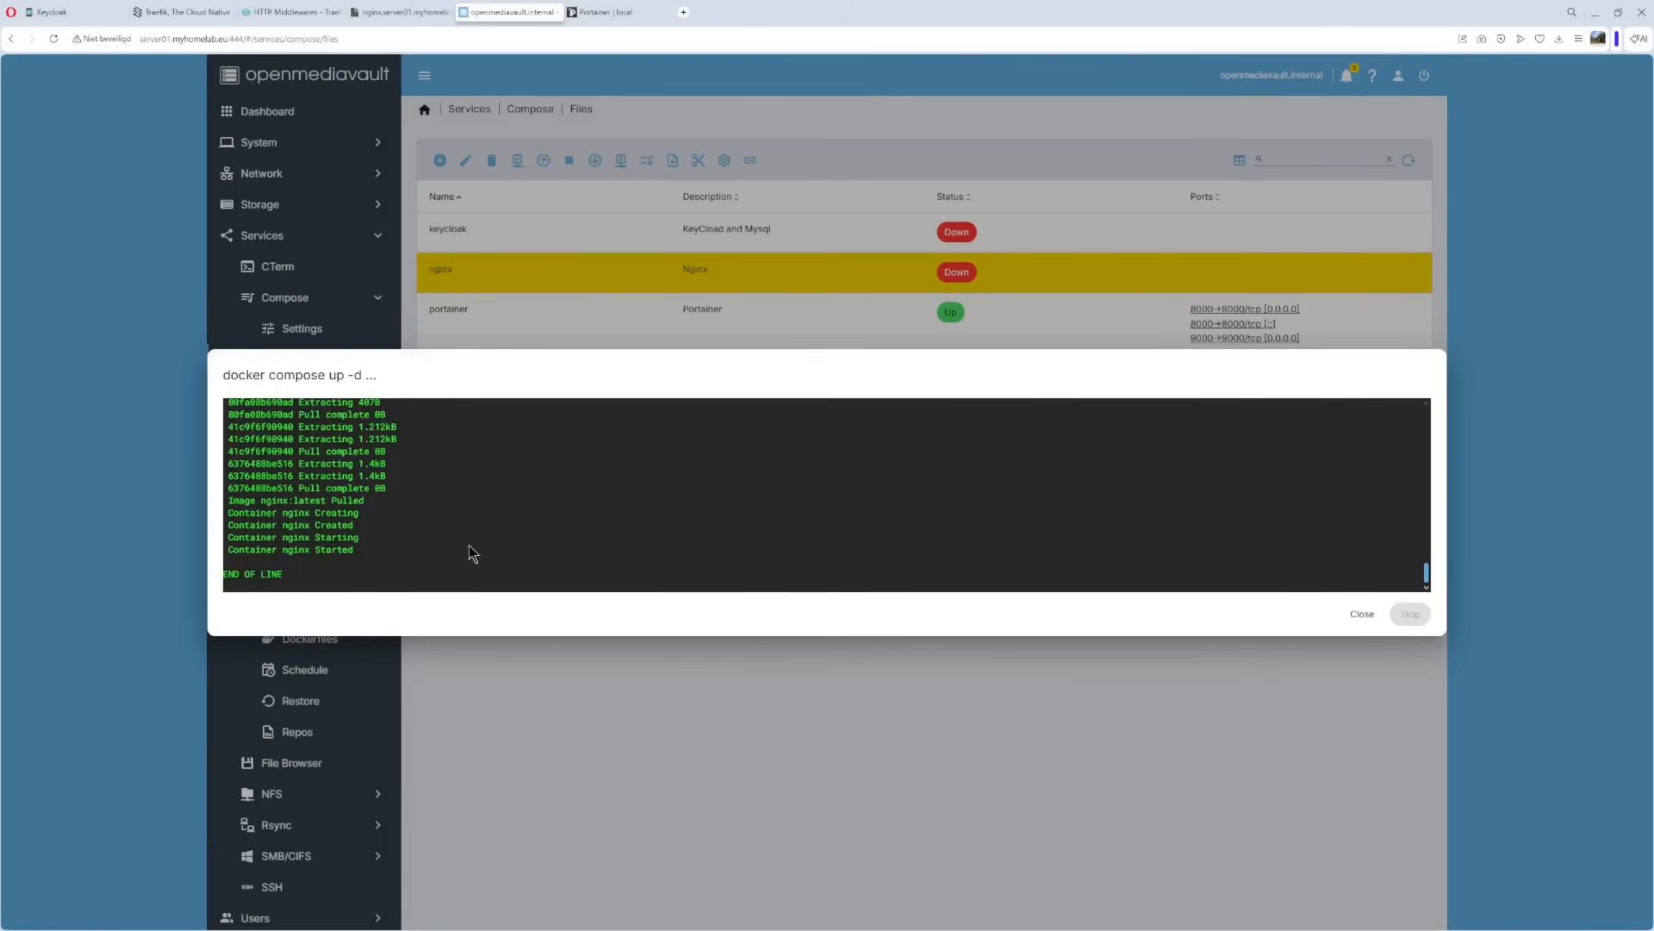
click(1363, 615)
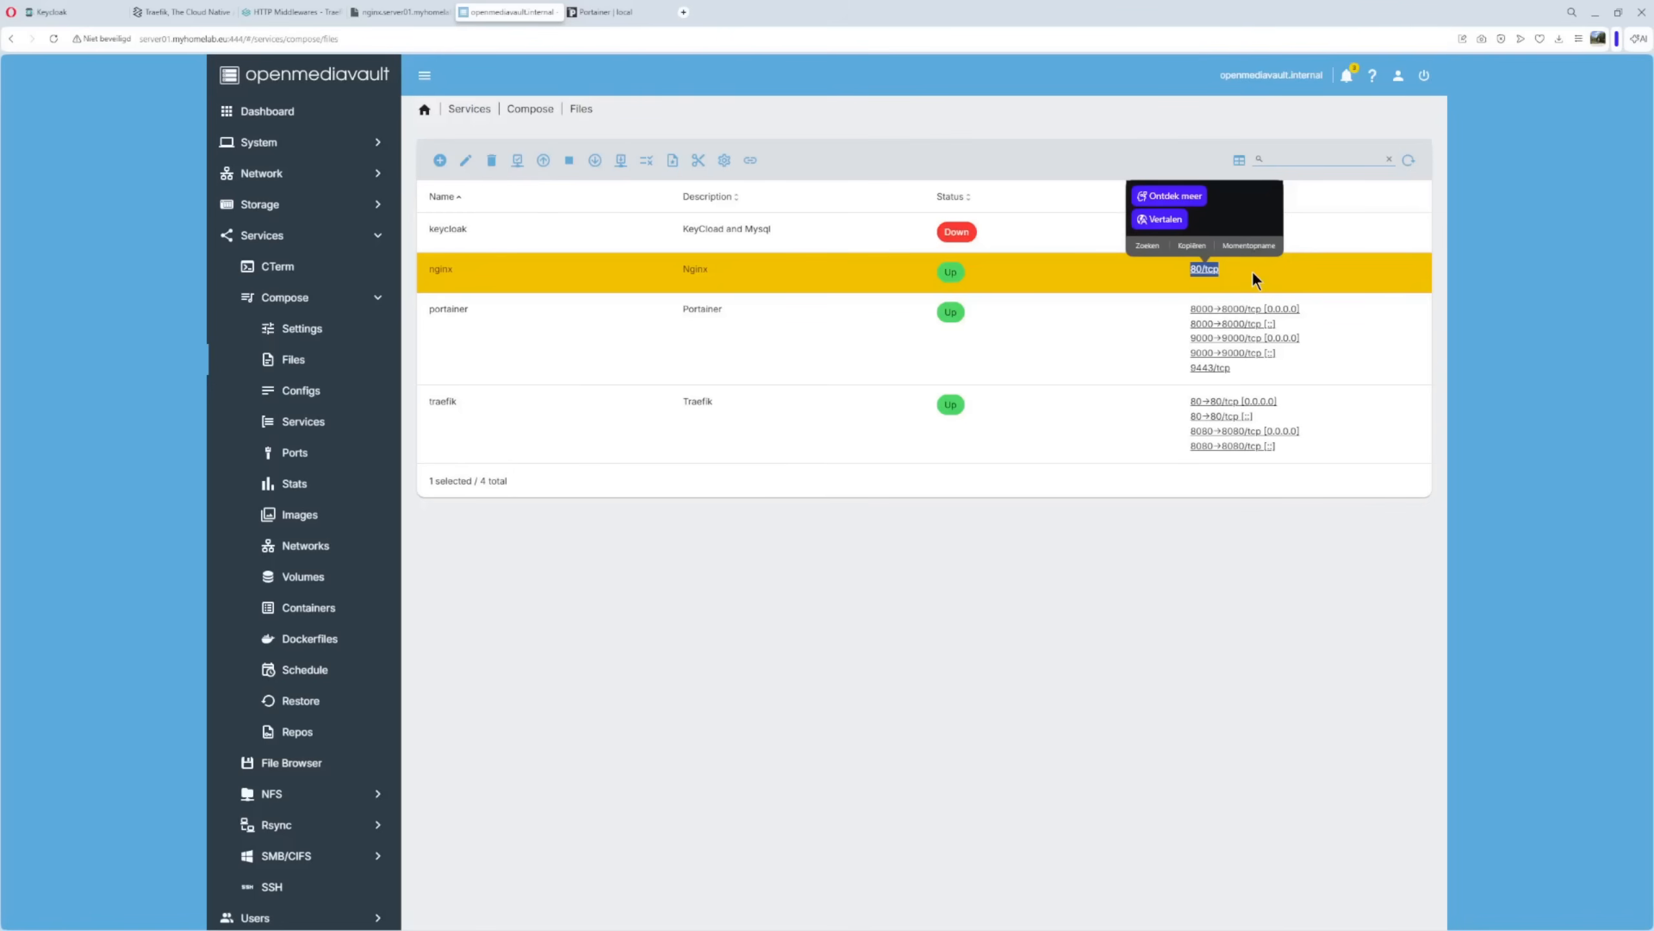
click(1110, 322)
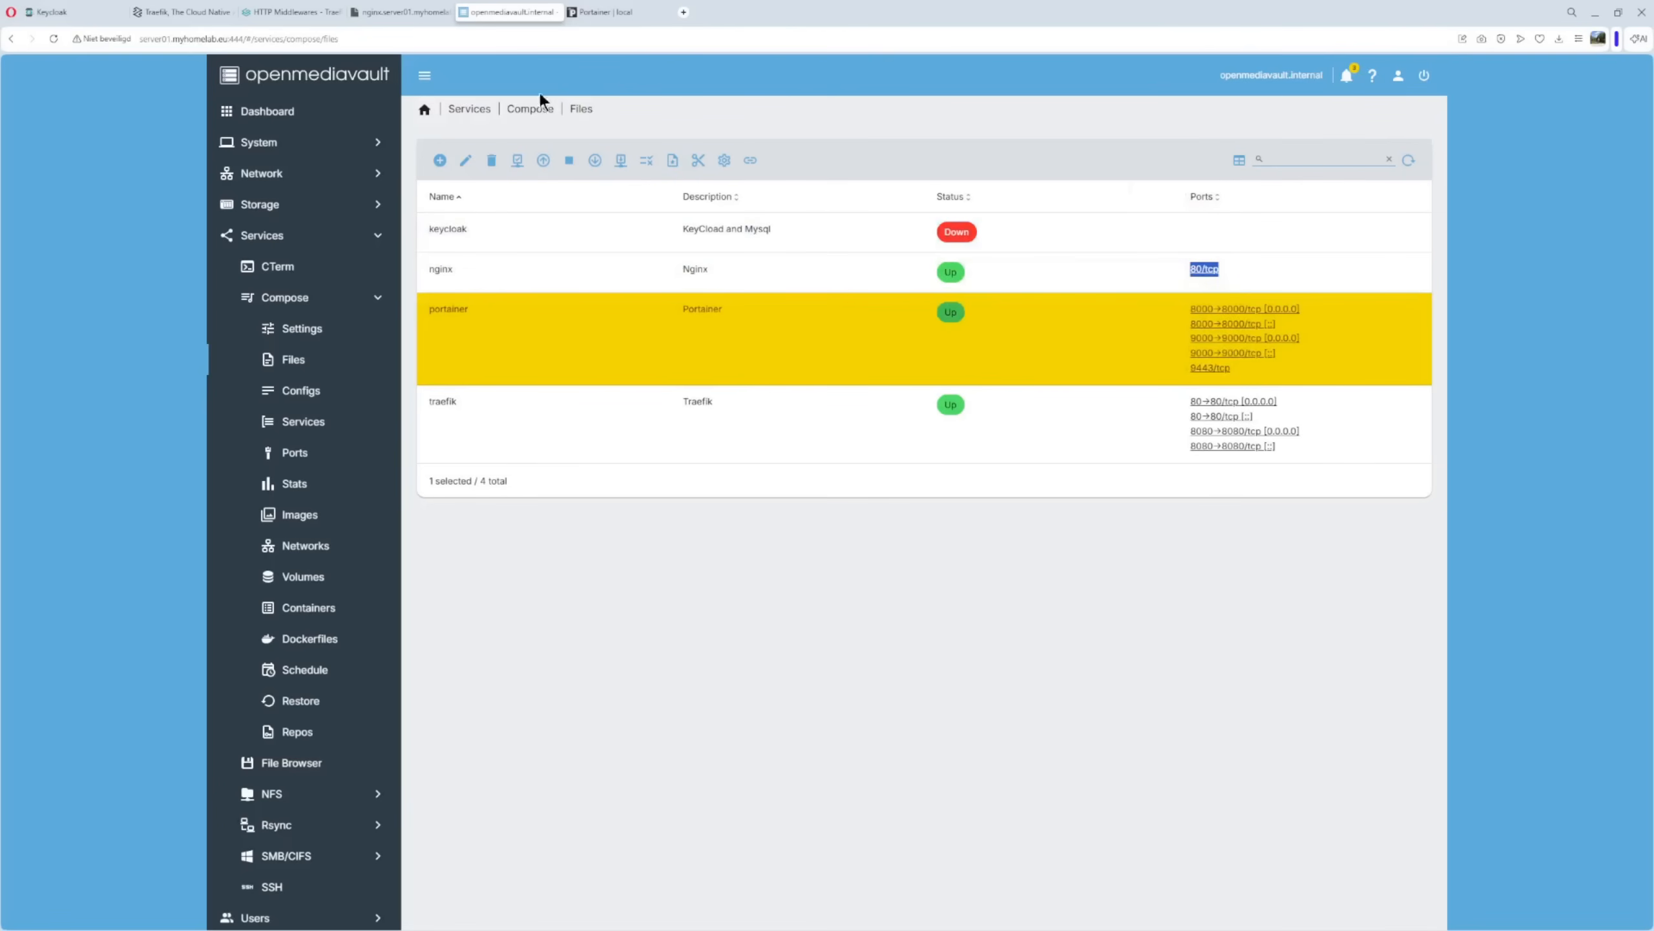
Reload nginx.server01.myhomelab.eu to show Welcome to nginx!, then switch back to openmediavault.
click(399, 20)
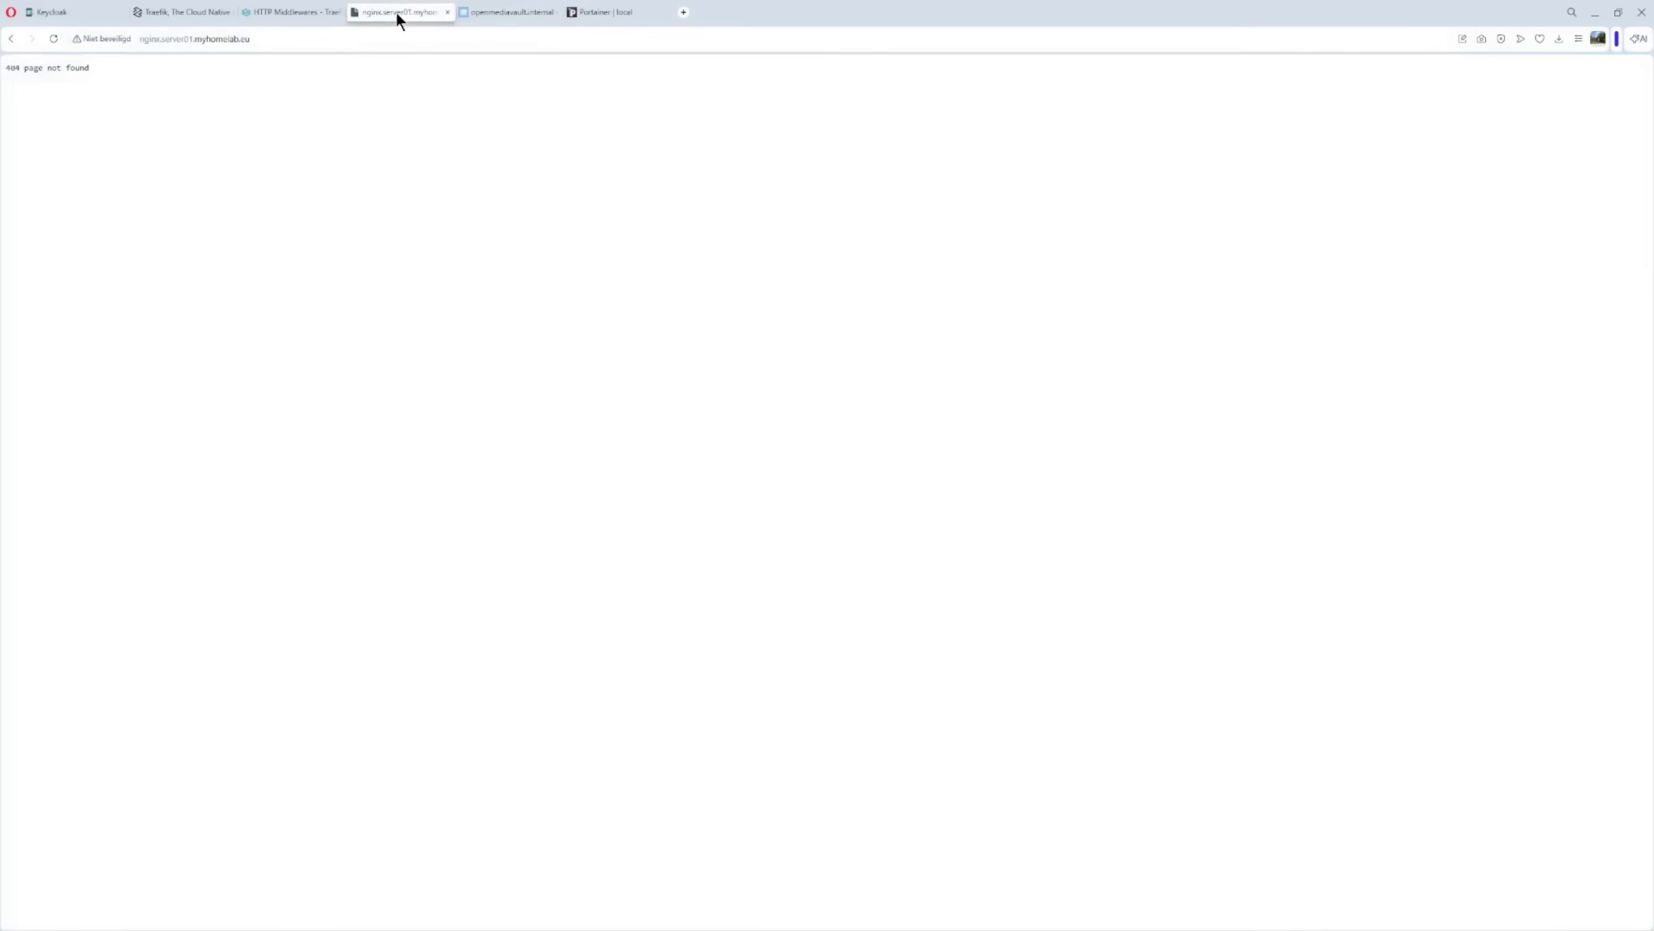
click(57, 38)
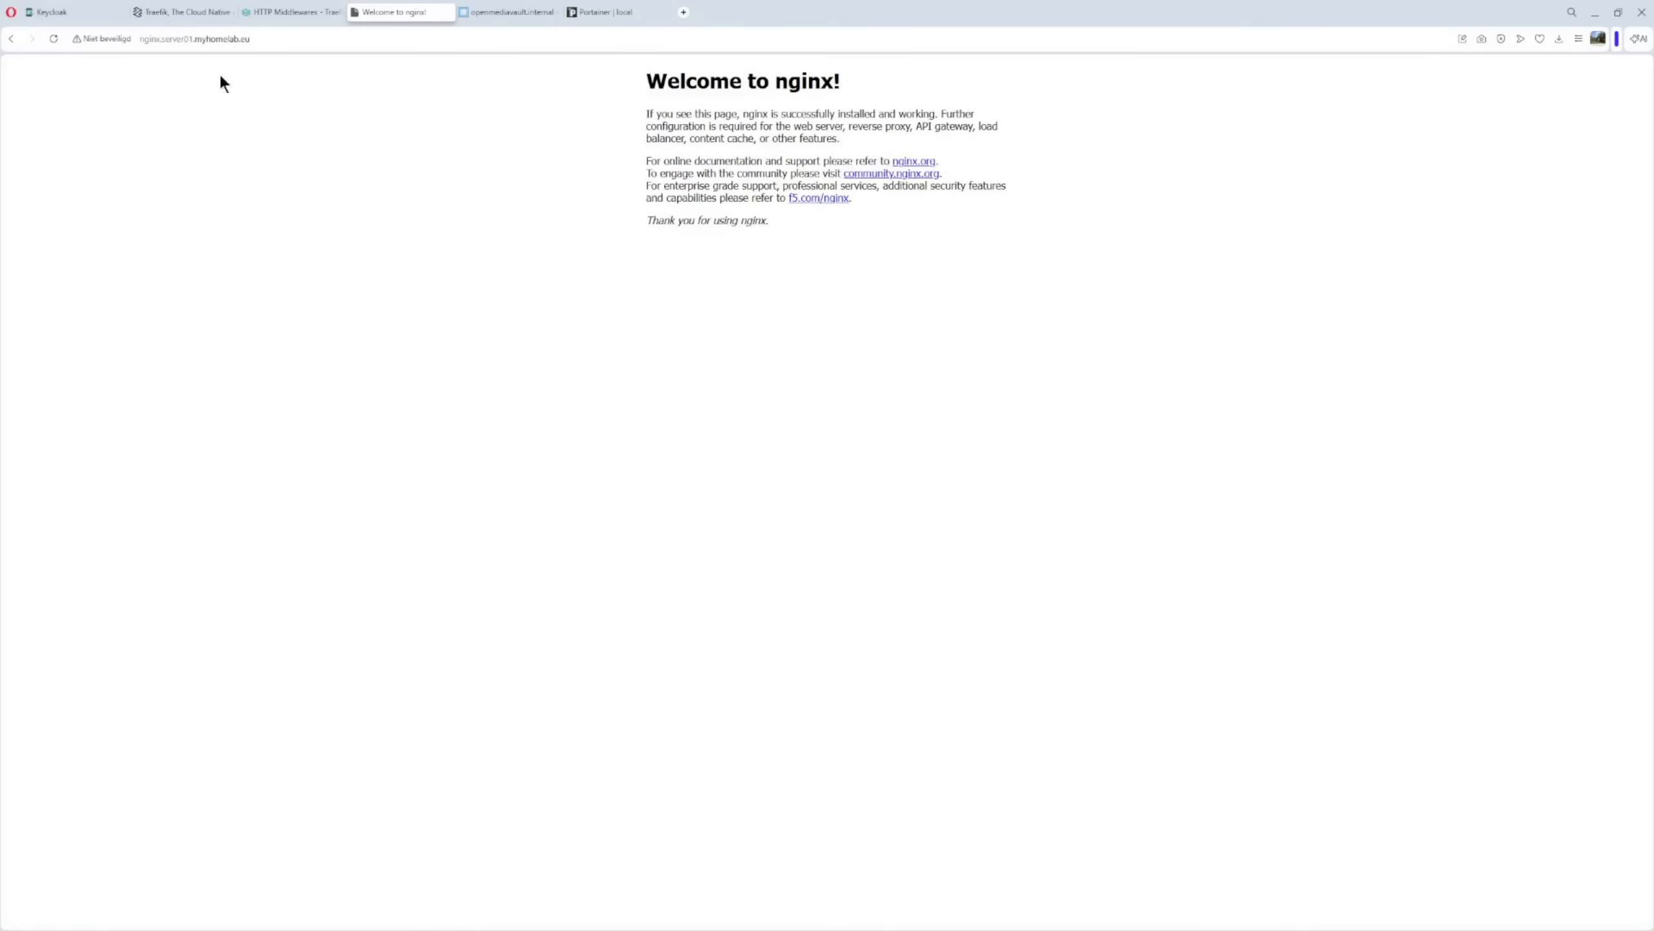
drag(647, 80, 920, 300)
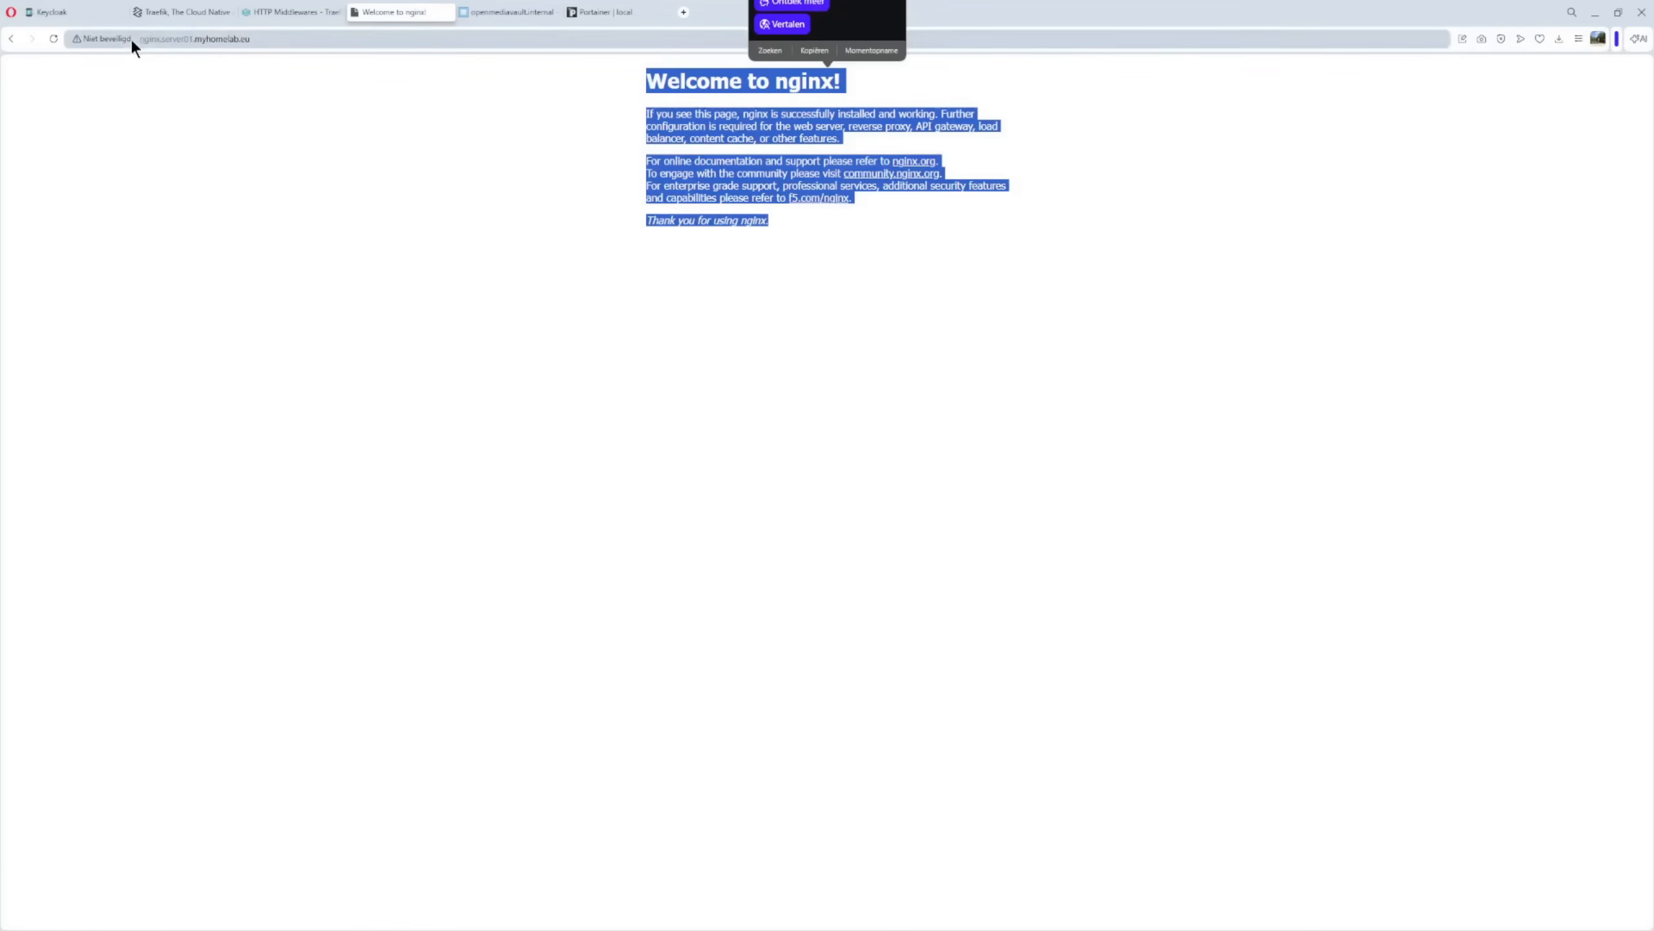
click(502, 15)
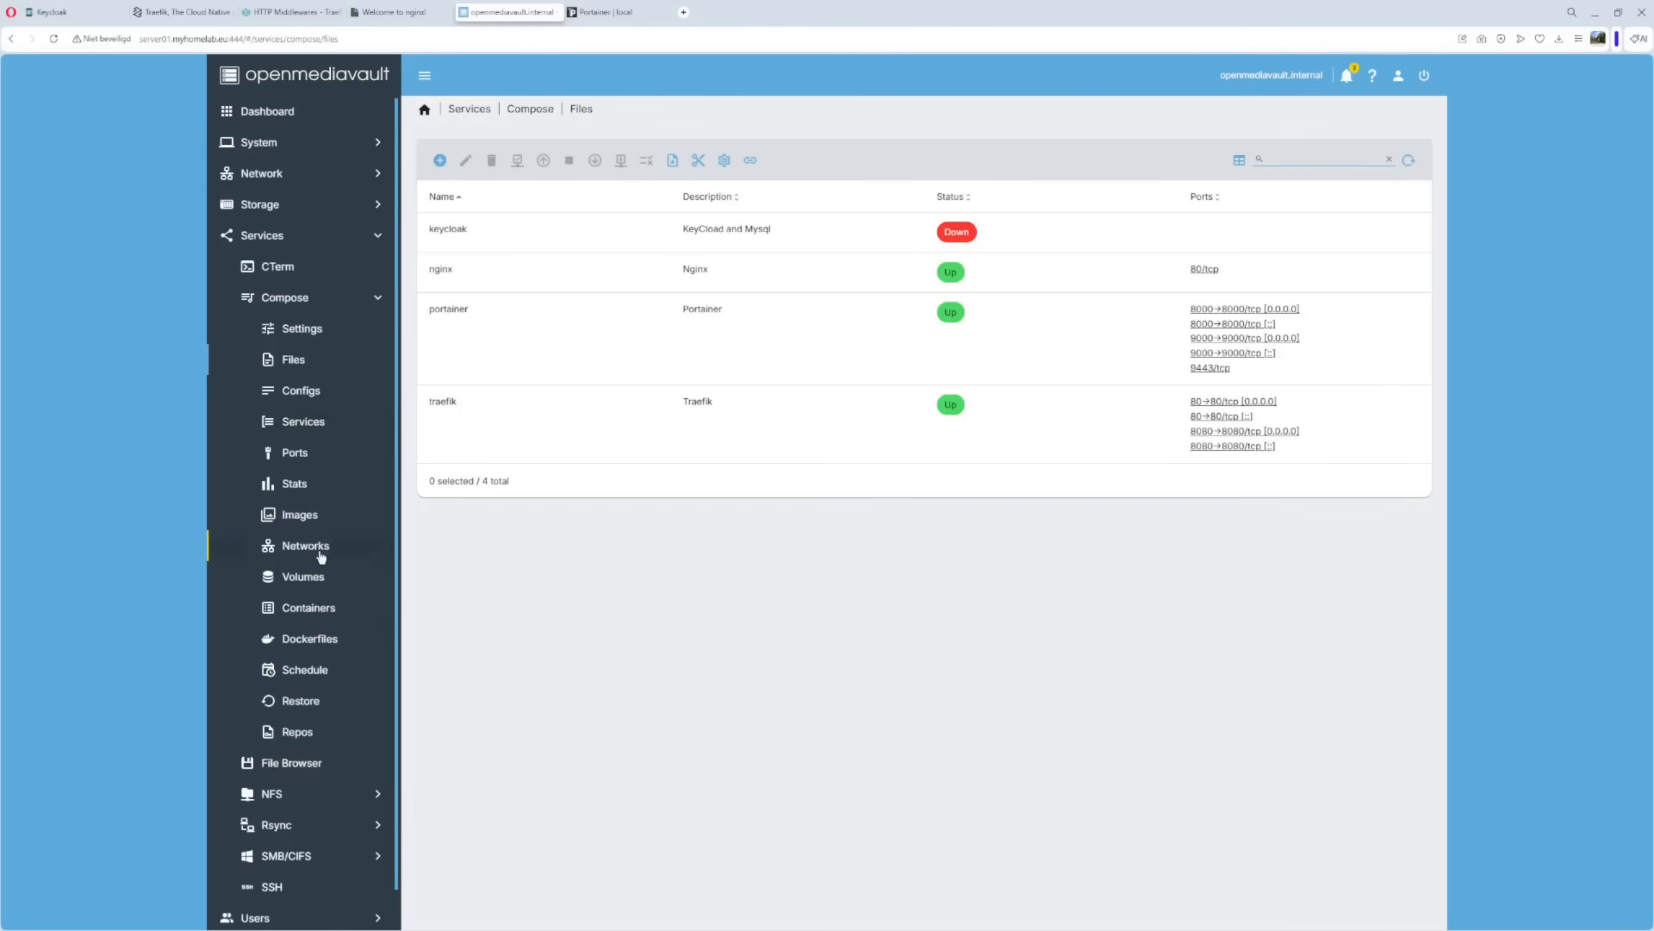
Show the traefik container's logs and scroll to the nginx-http router entries for nginx.server01.myhomelab.eu.
click(308, 614)
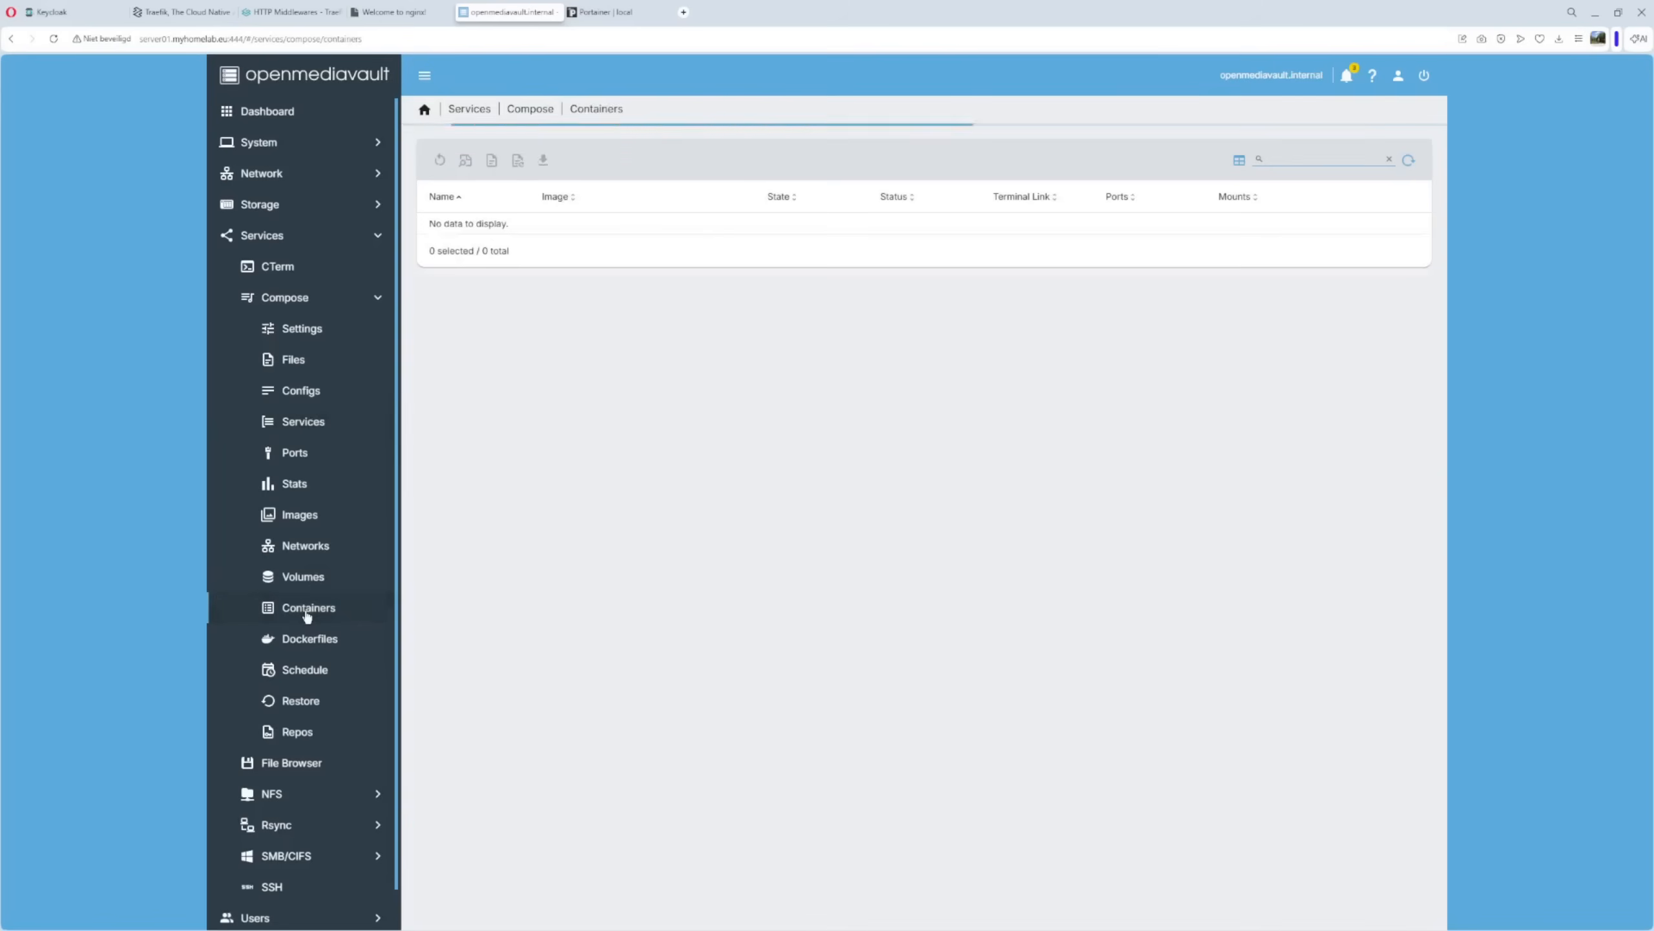
click(496, 420)
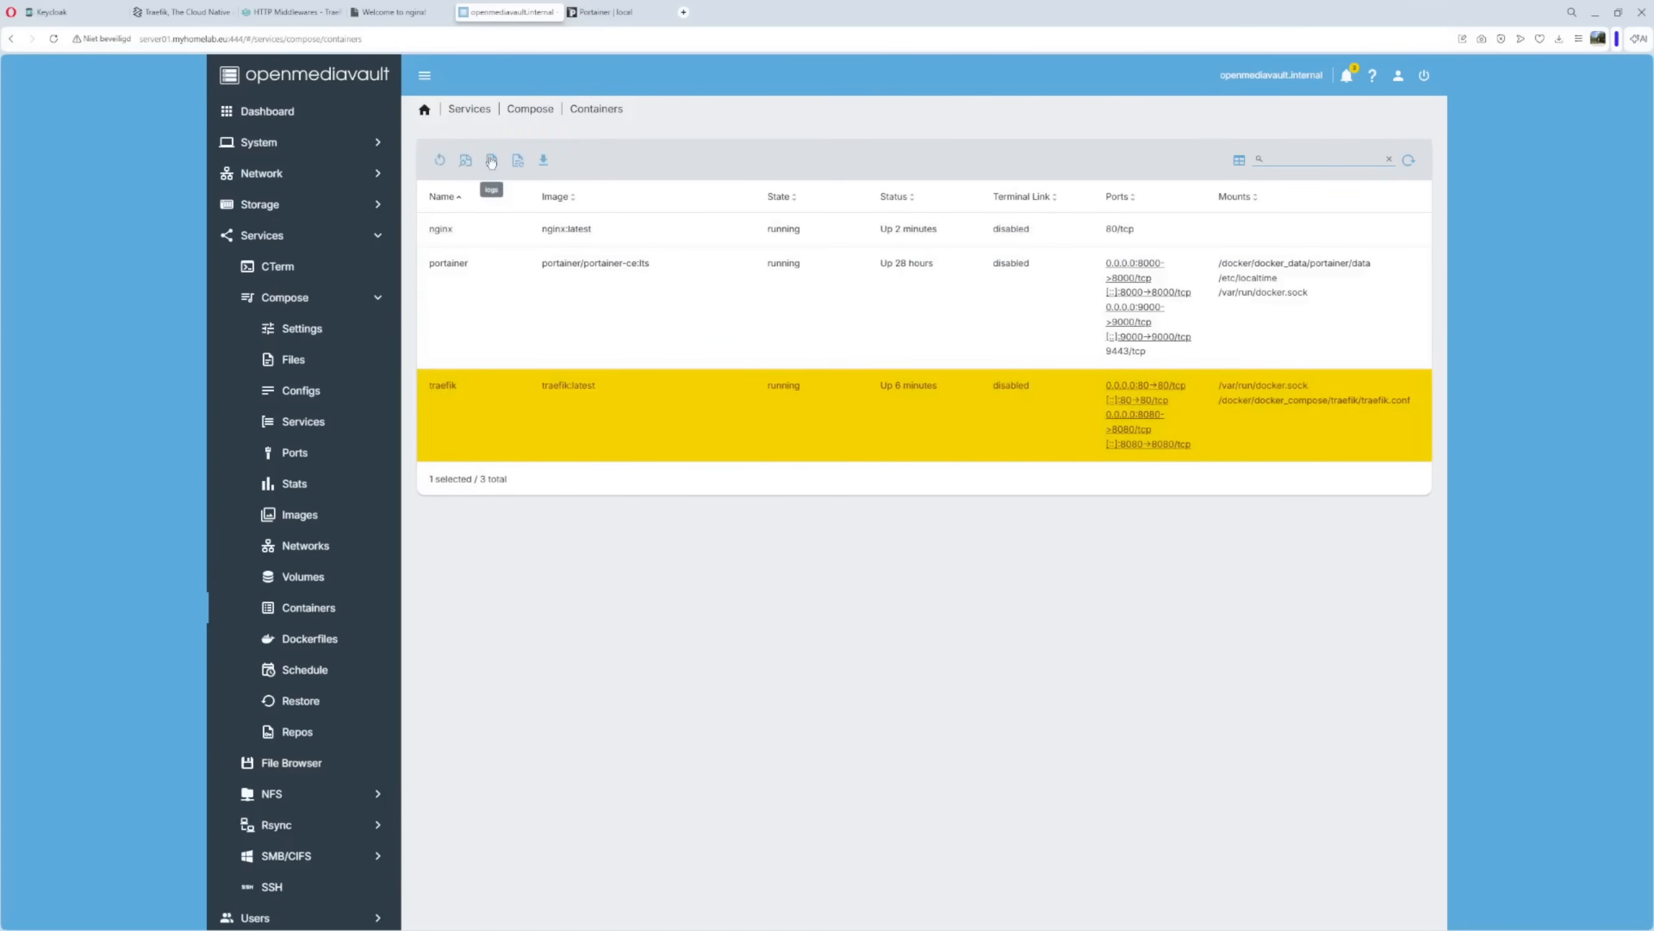
click(492, 162)
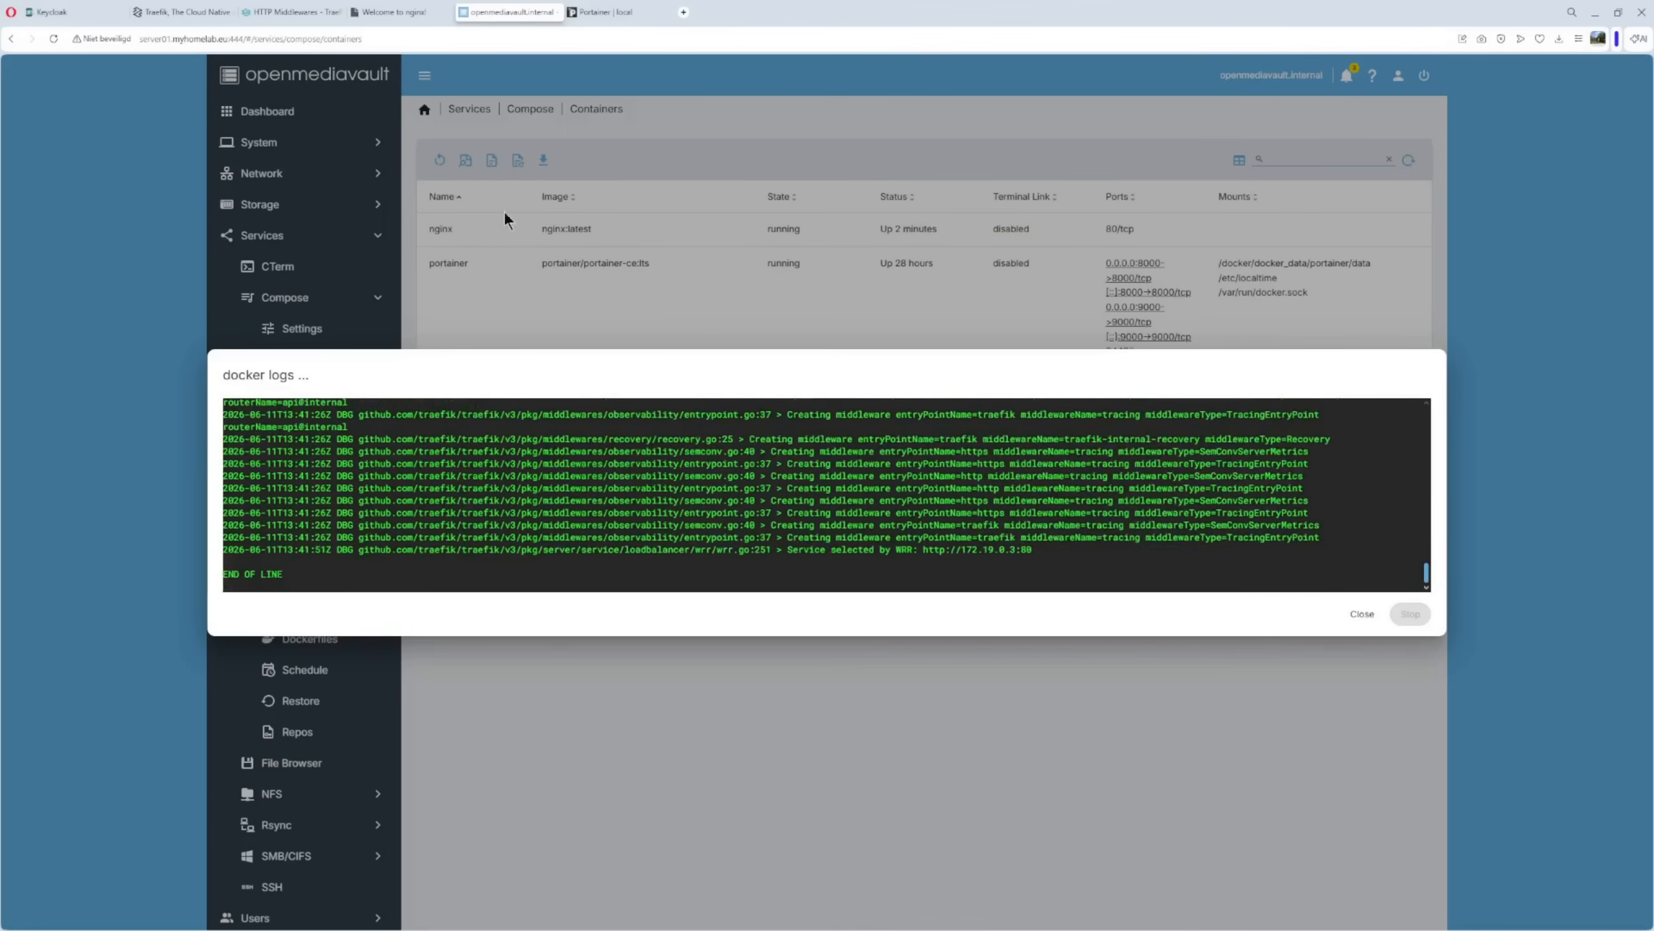
scroll(594, 538, up, 10)
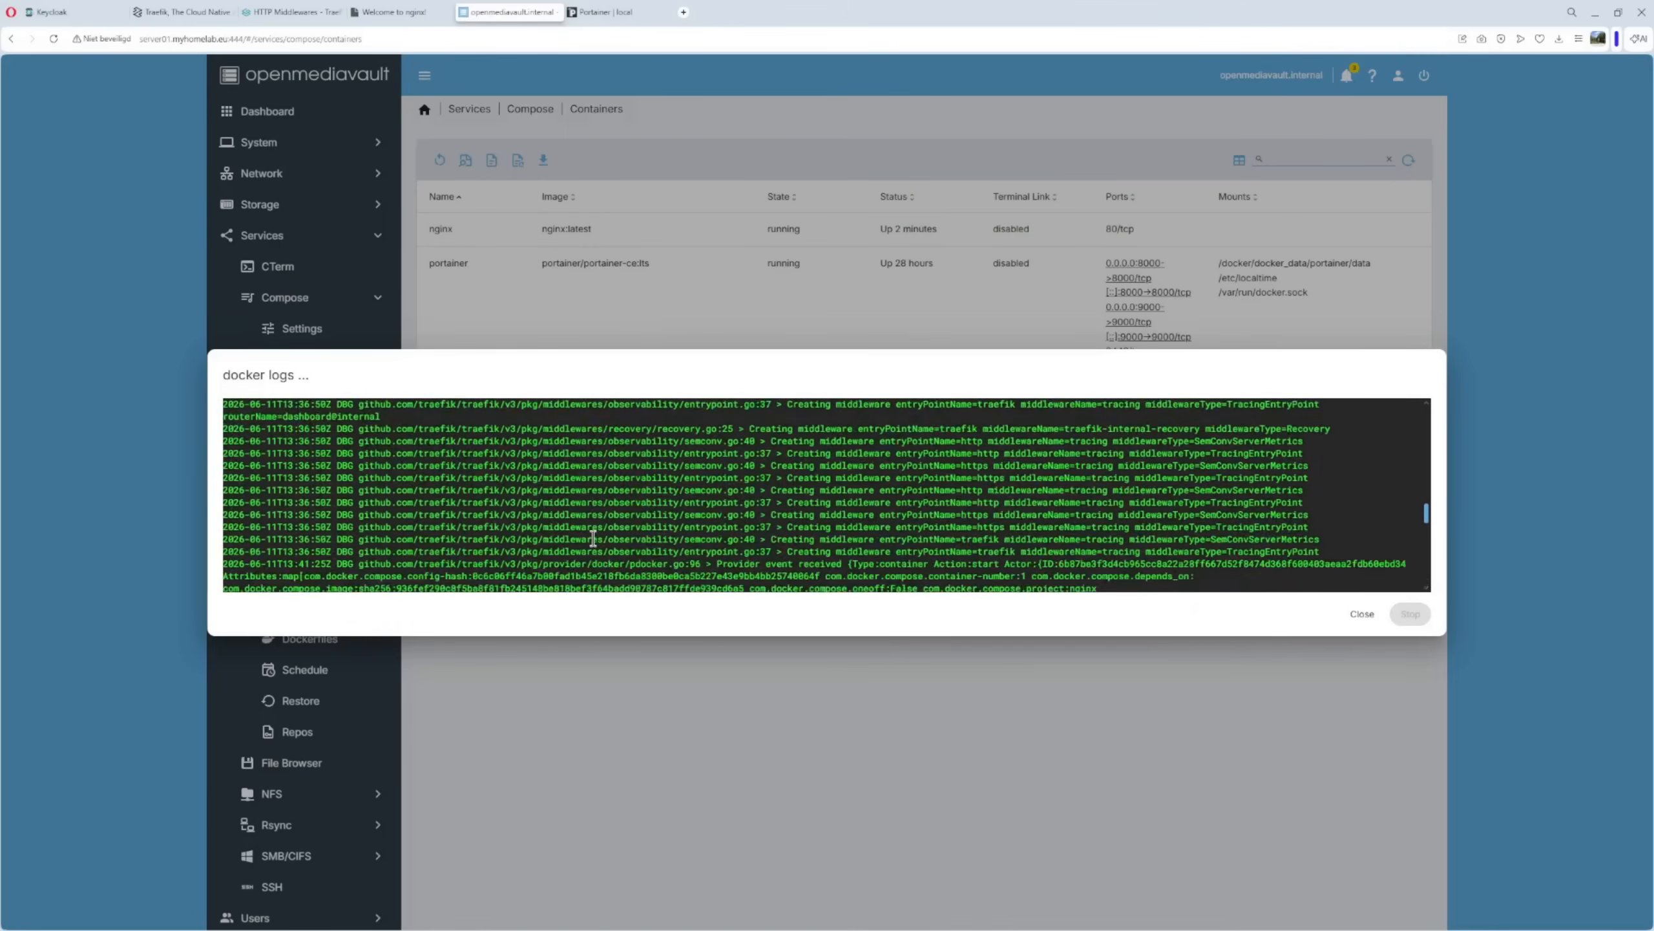
scroll(593, 538, up, 10)
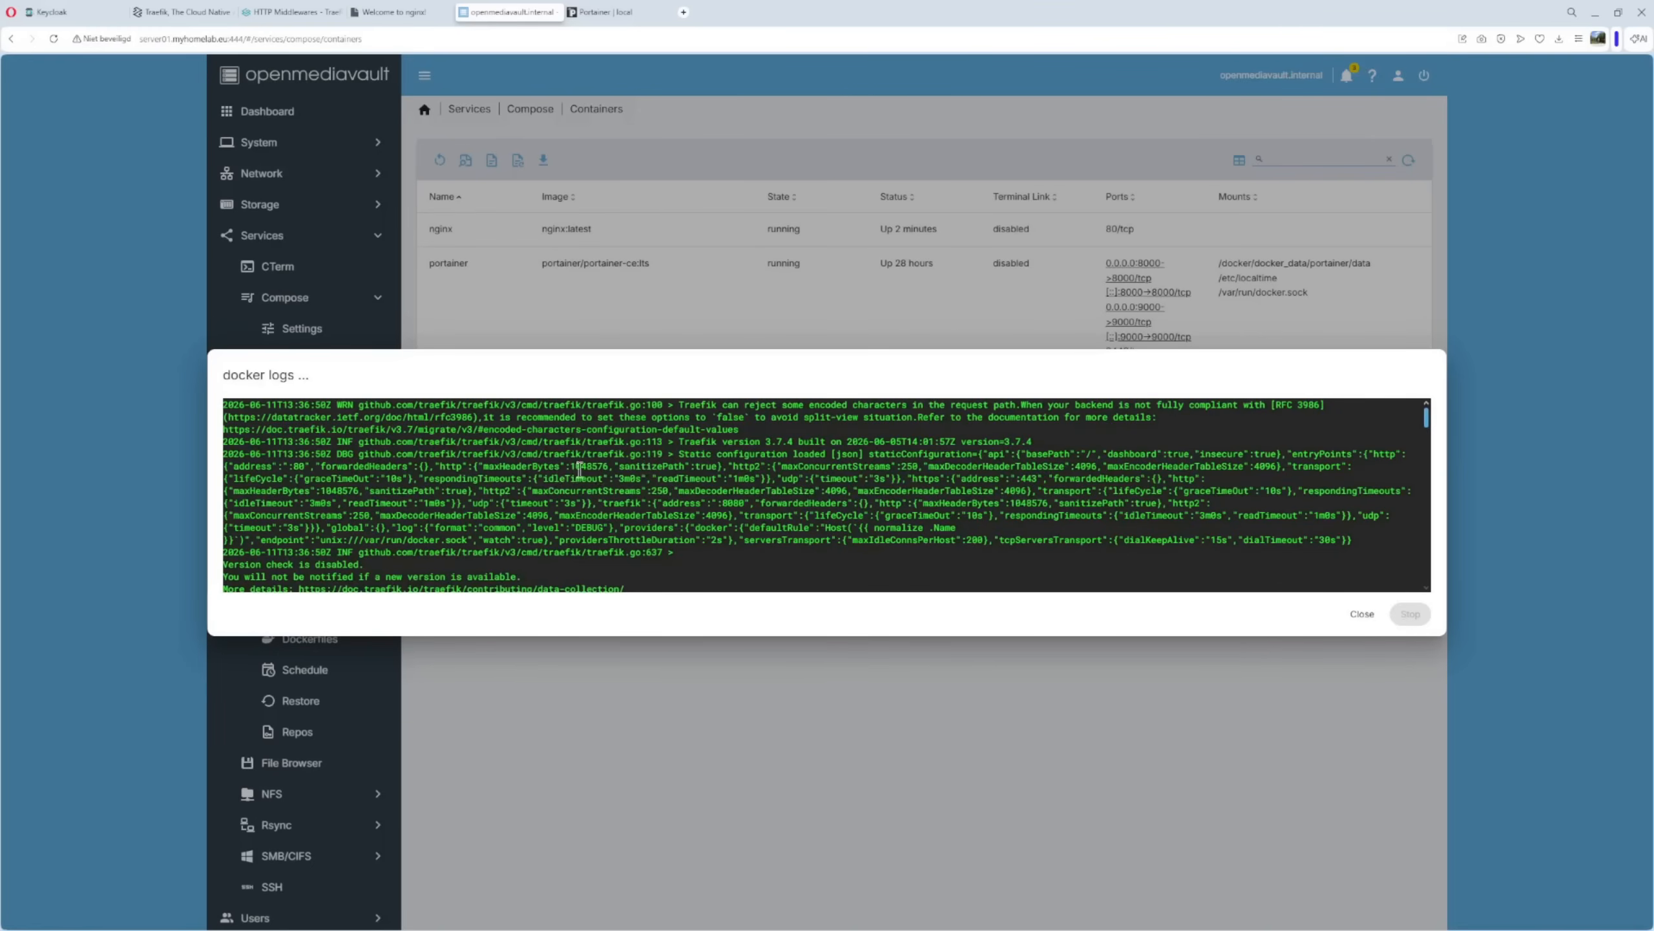
scroll(636, 461, down, 5)
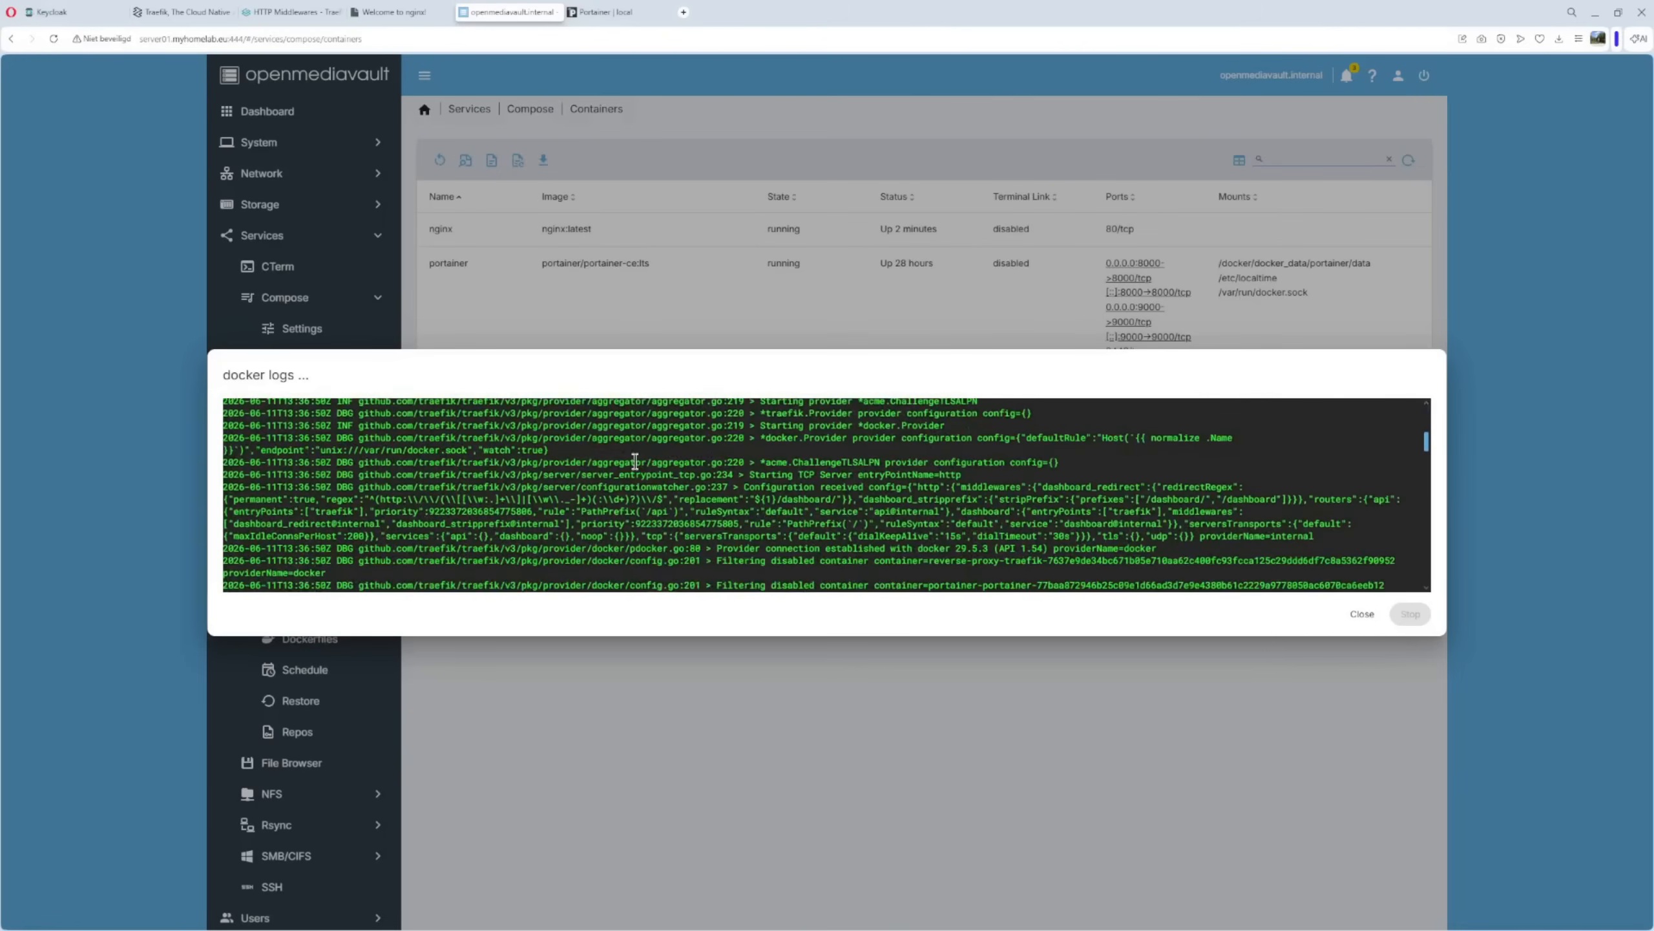
scroll(635, 461, down, 2)
scroll(636, 461, down, 6)
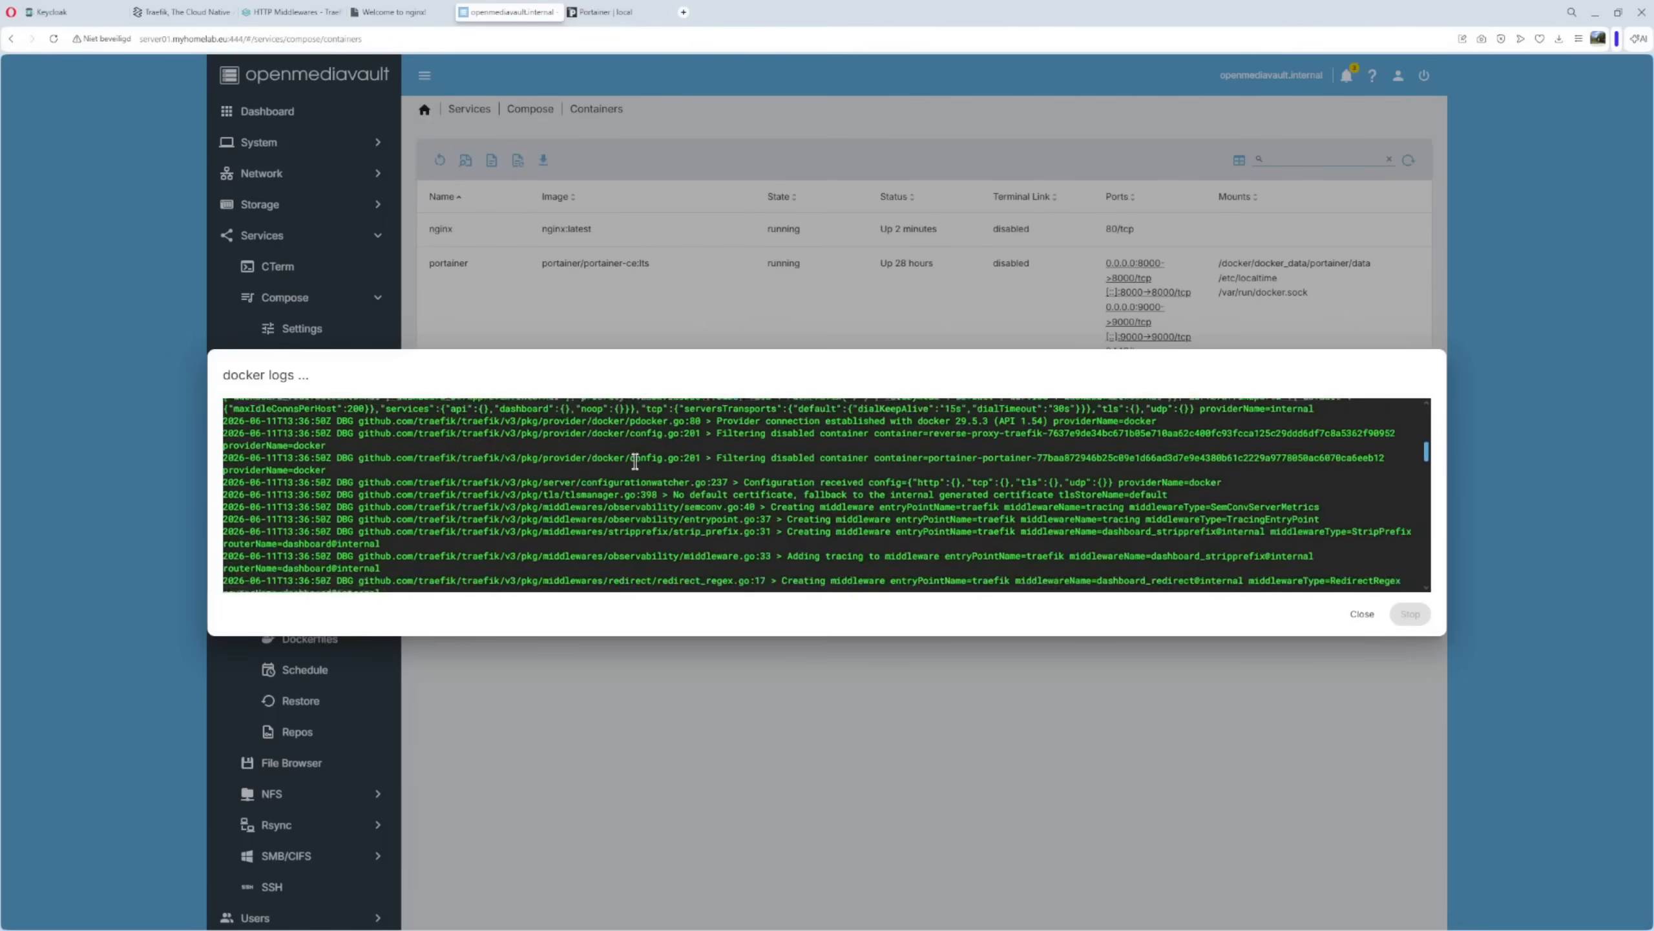
scroll(635, 461, down, 5)
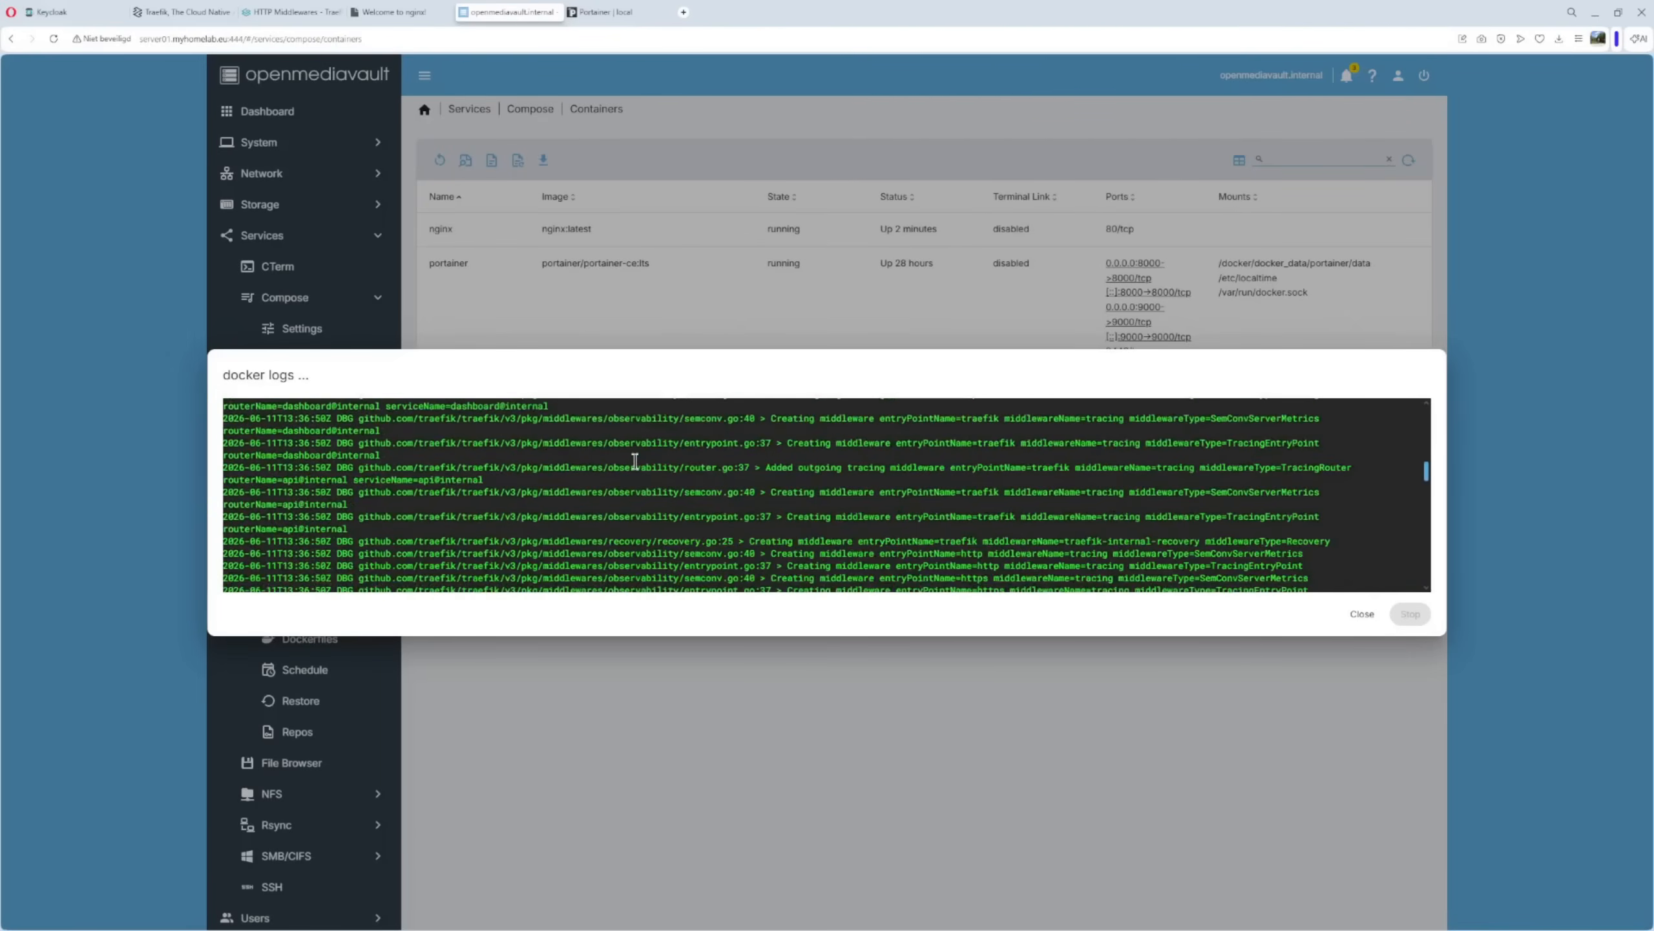
scroll(636, 461, down, 5)
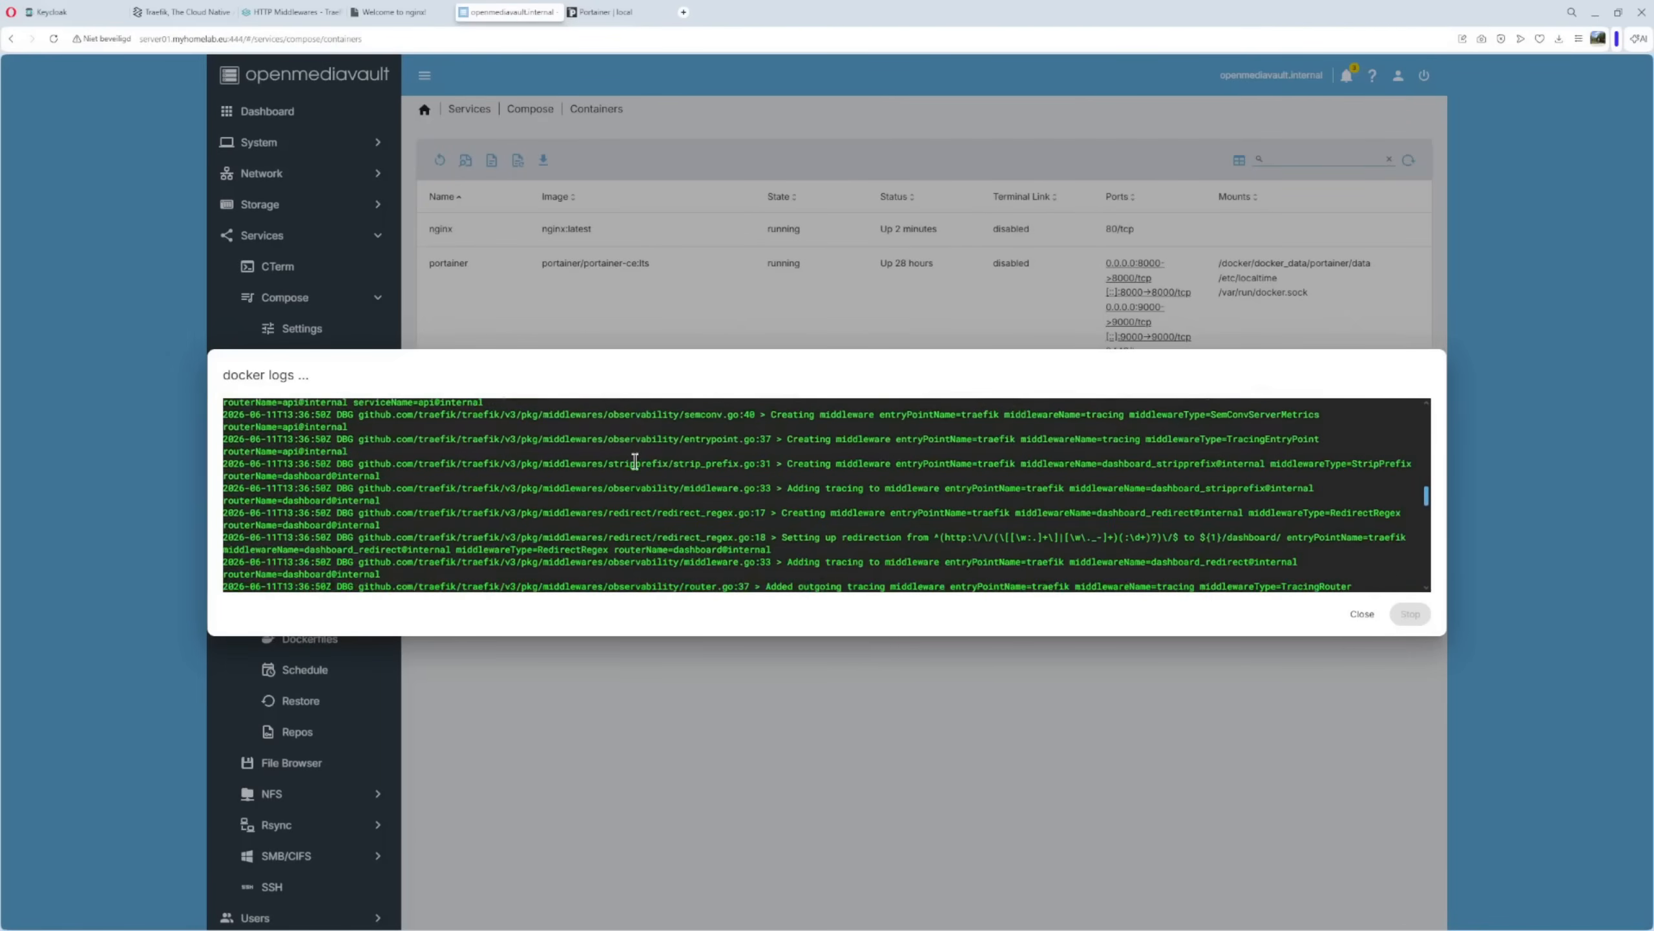
scroll(635, 460, down, 3)
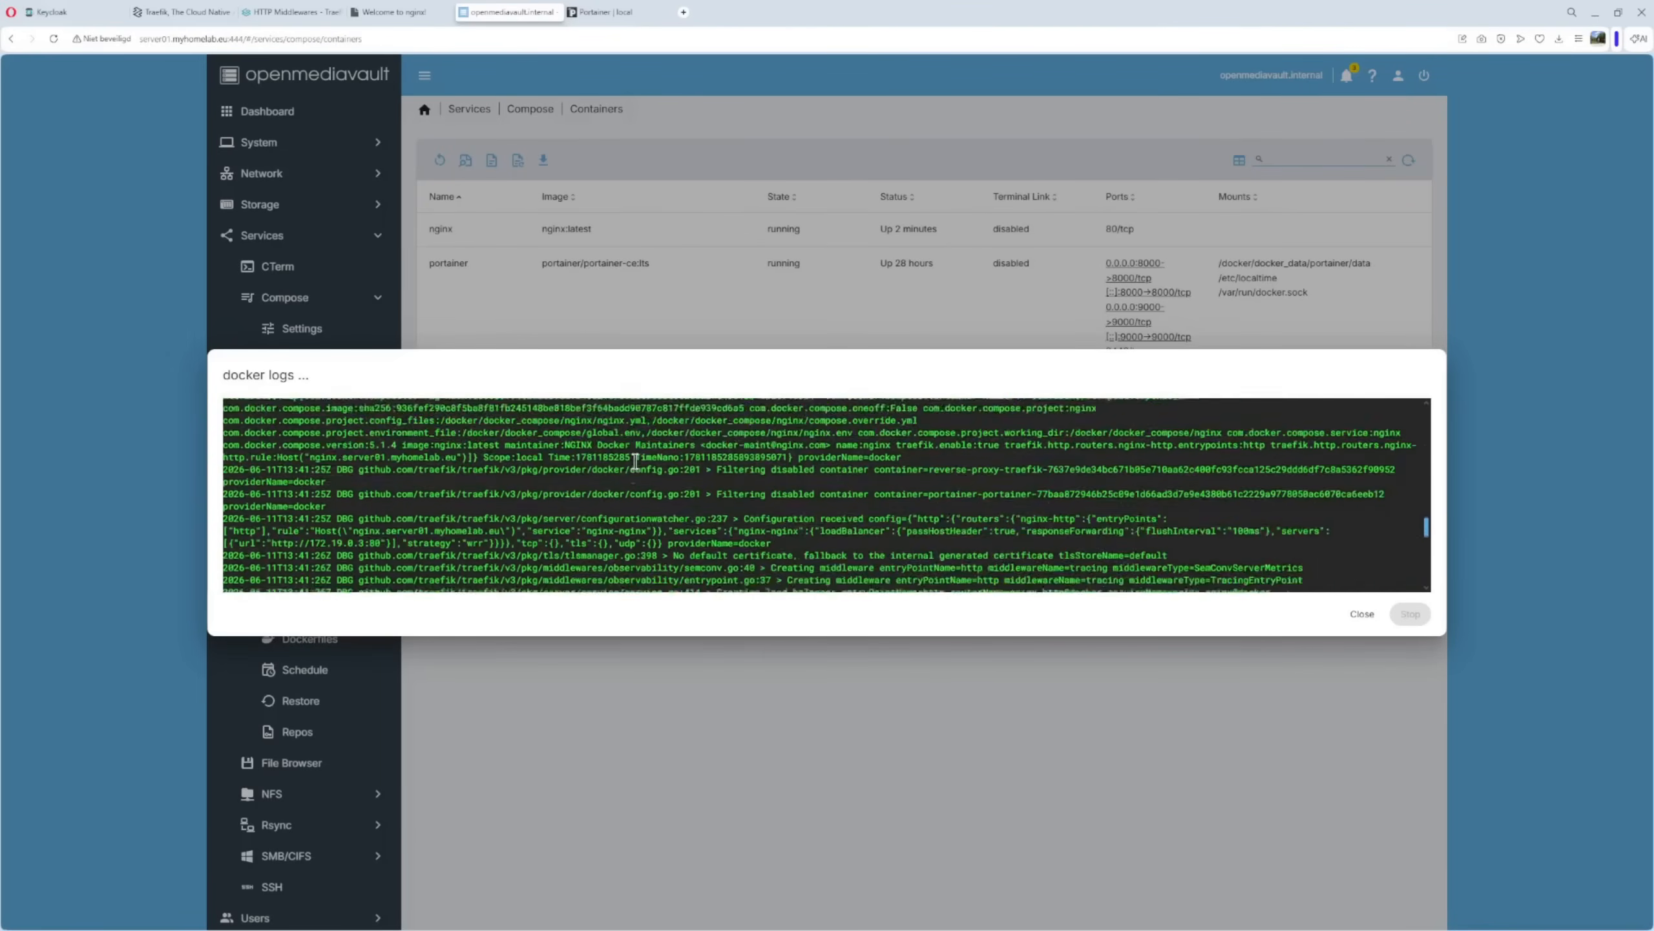